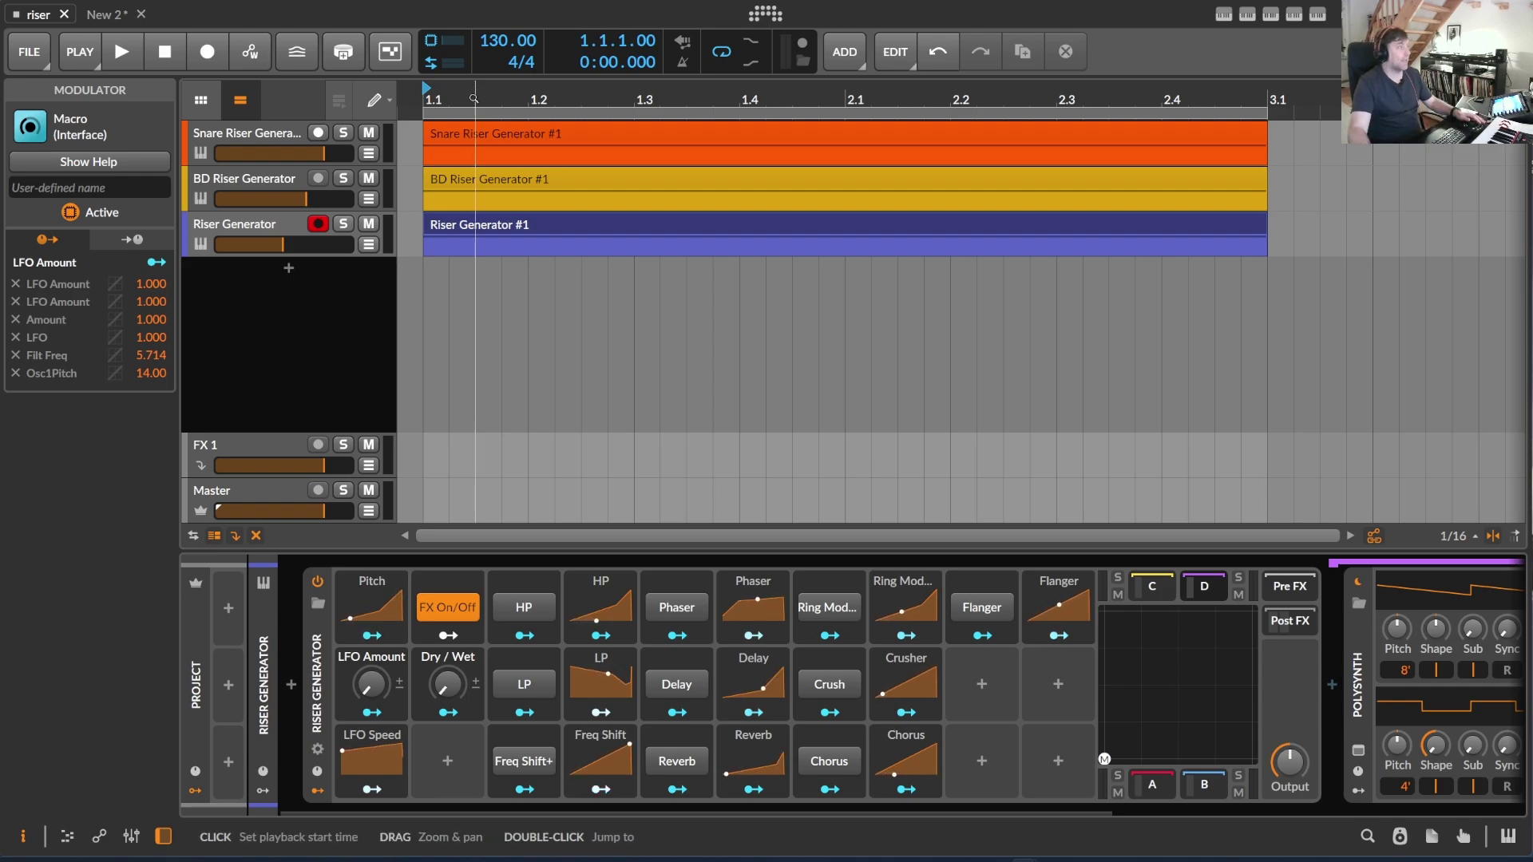
- Select the Snare Riser Generator track and solo it
drag(466, 94, 465, 119)
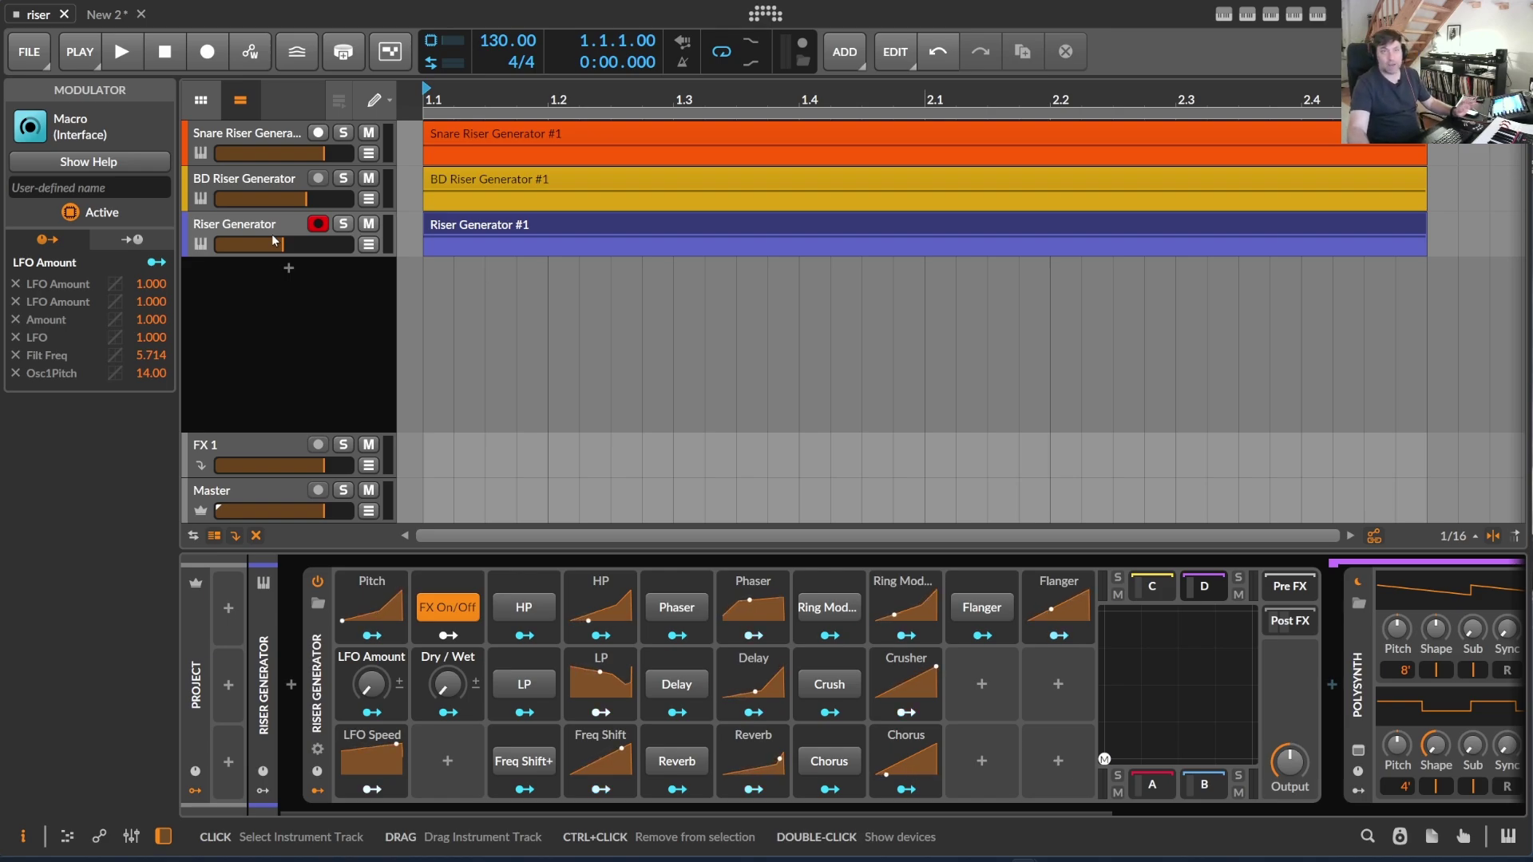
click(274, 134)
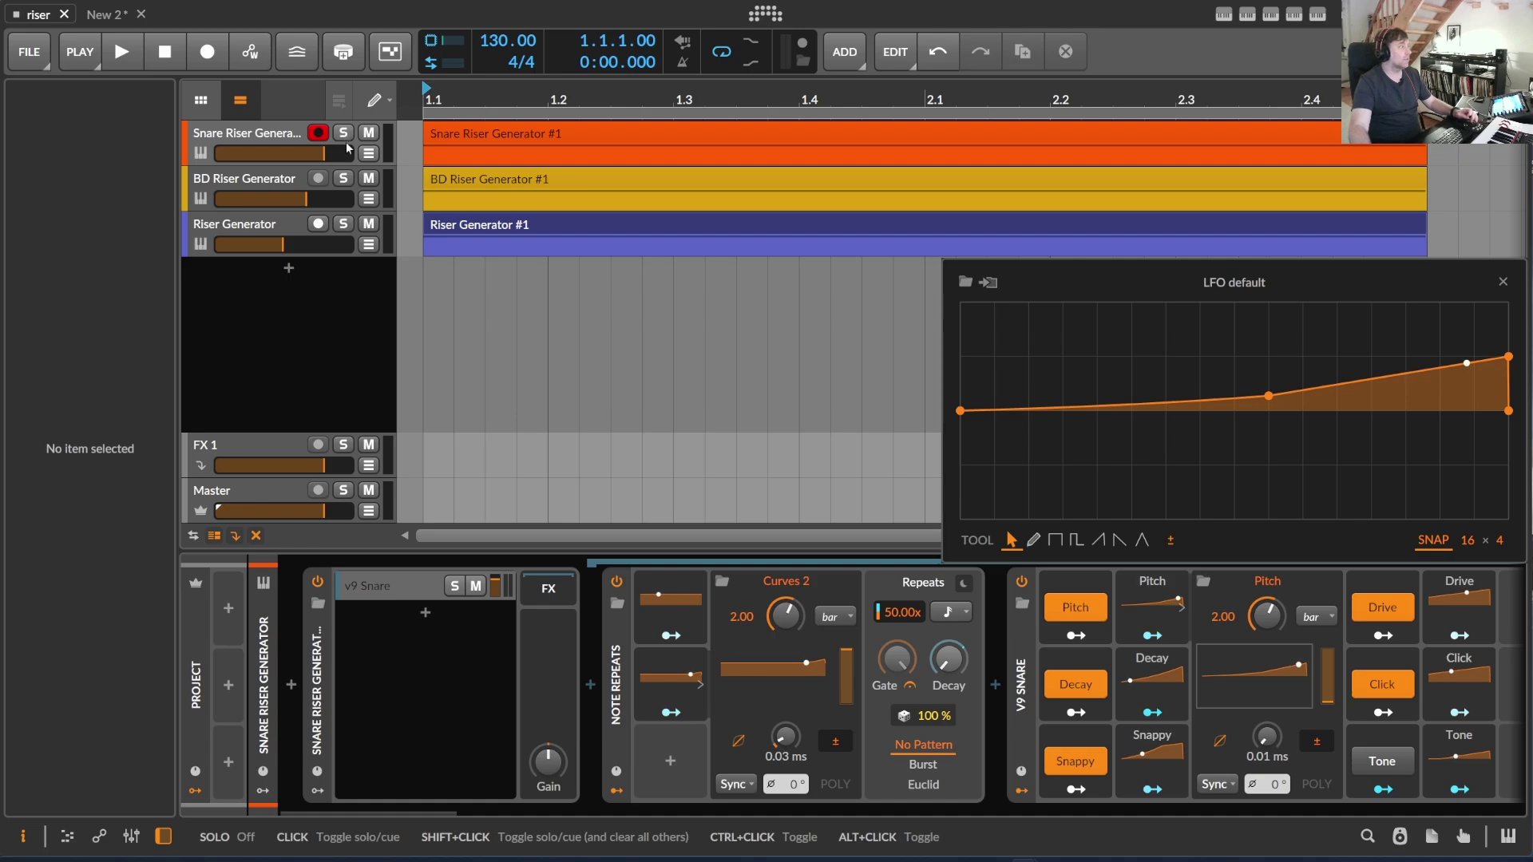
click(248, 135)
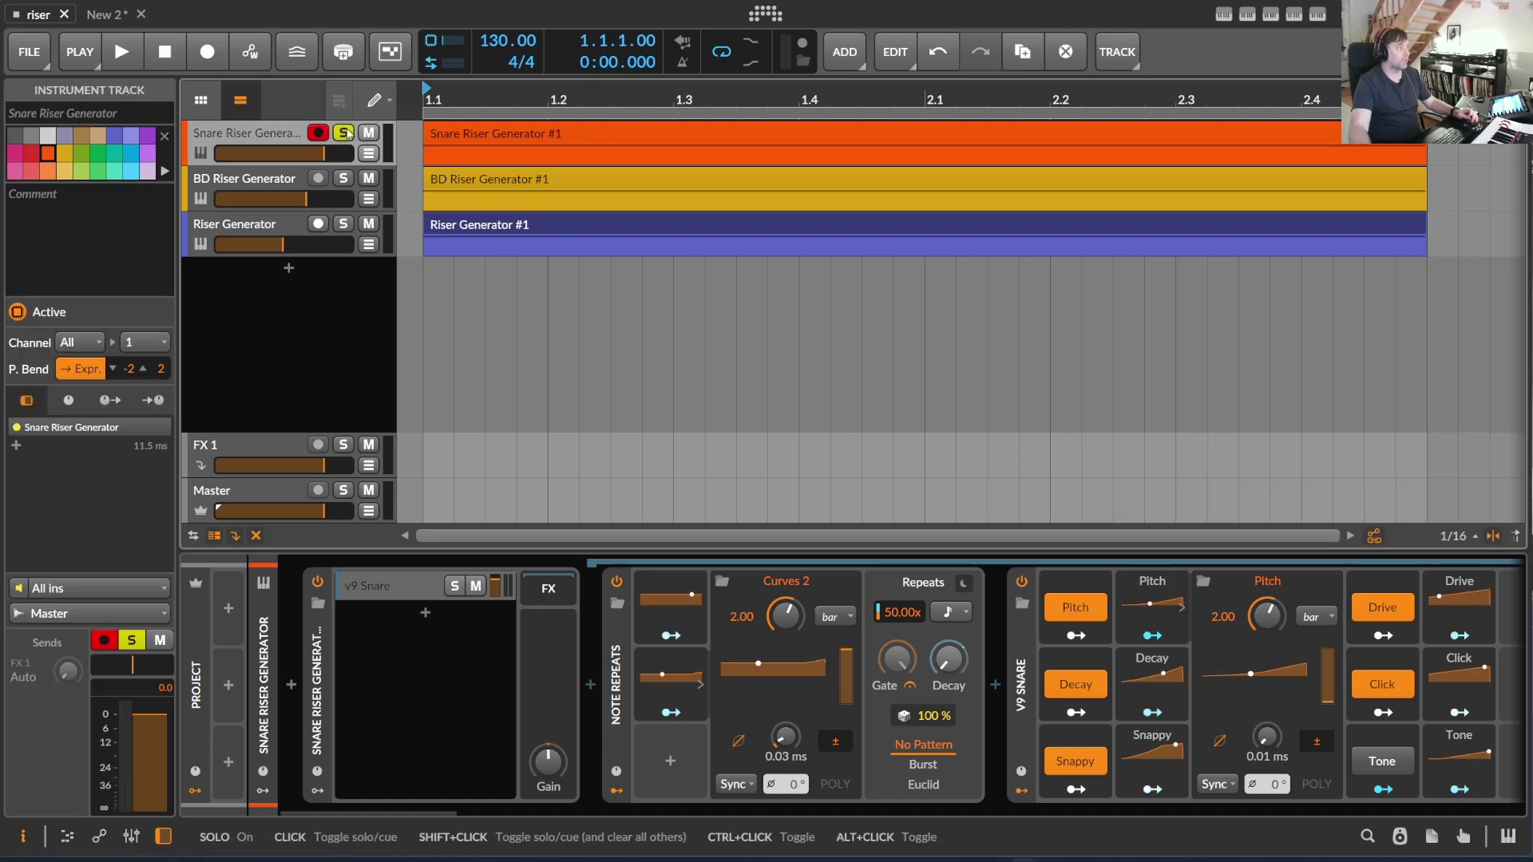
drag(484, 102, 483, 100)
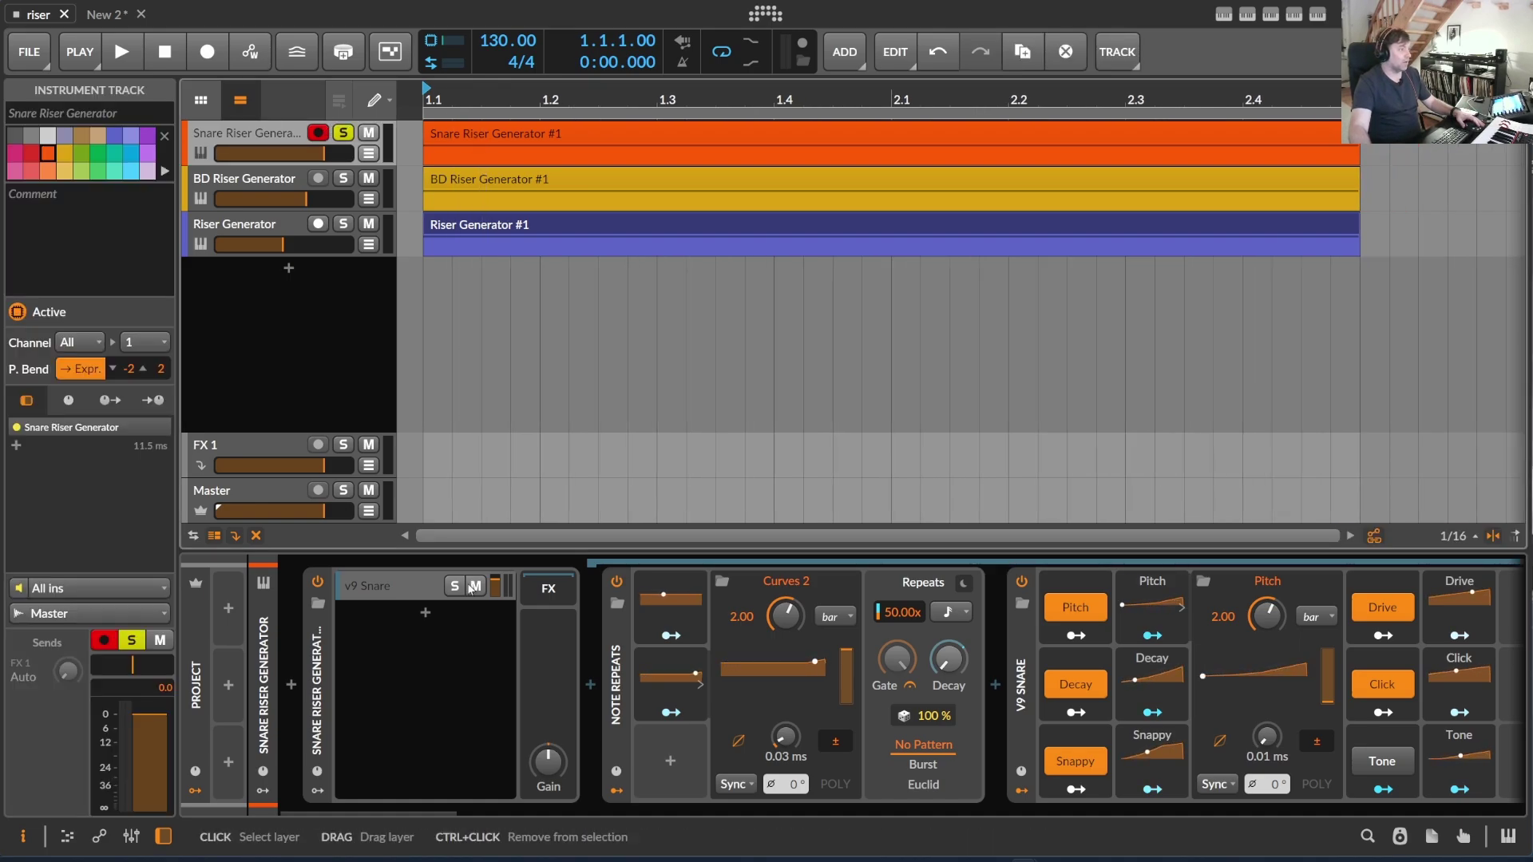
- Collapse and re-expand the Snare Riser Generator instrument layer and select its Note Repeats device
double_click(317, 631)
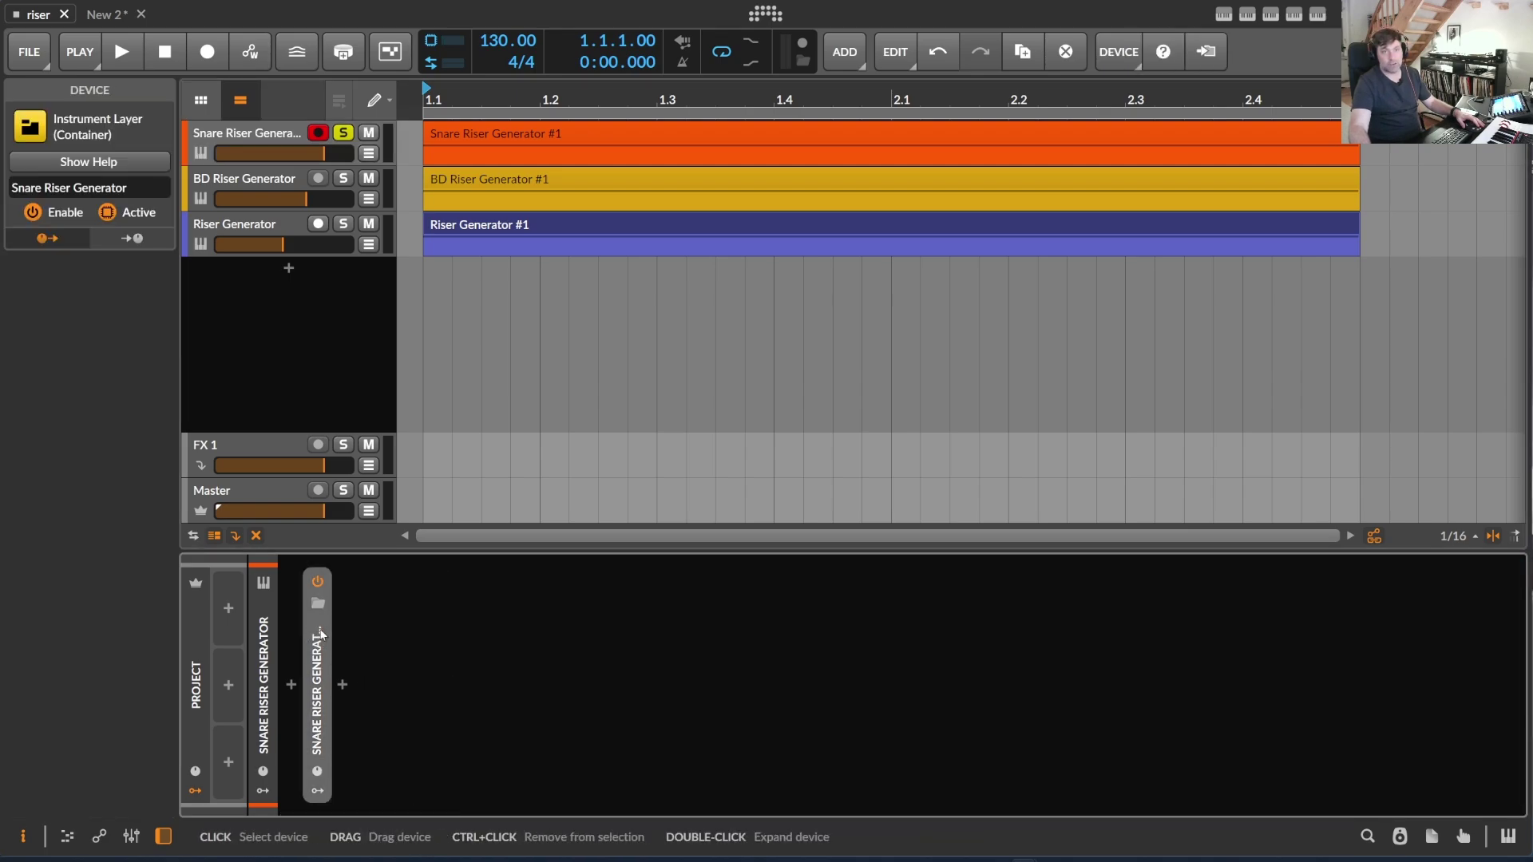
double_click(316, 622)
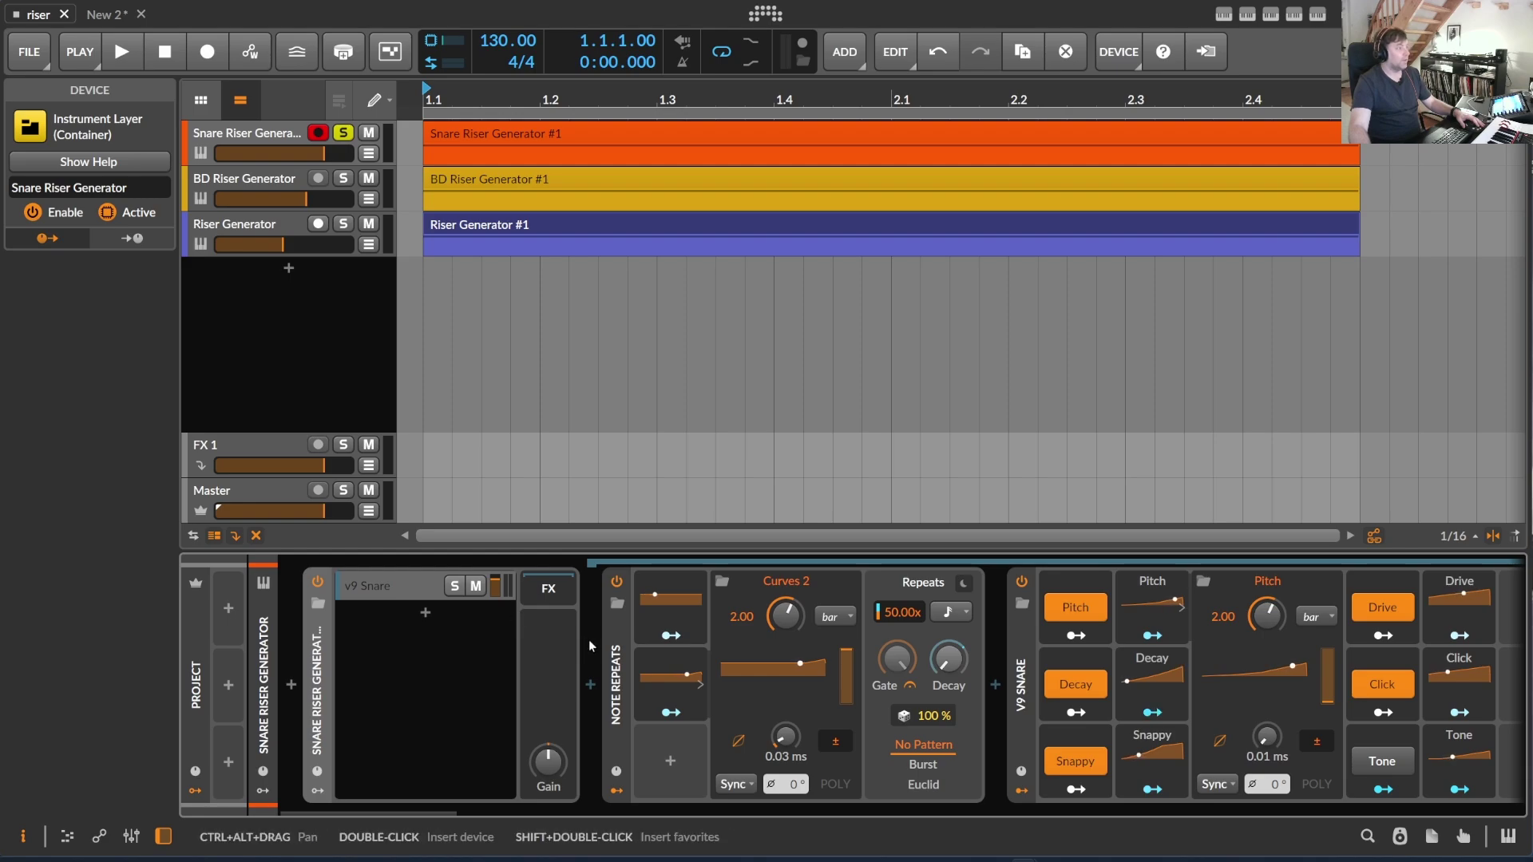
click(616, 630)
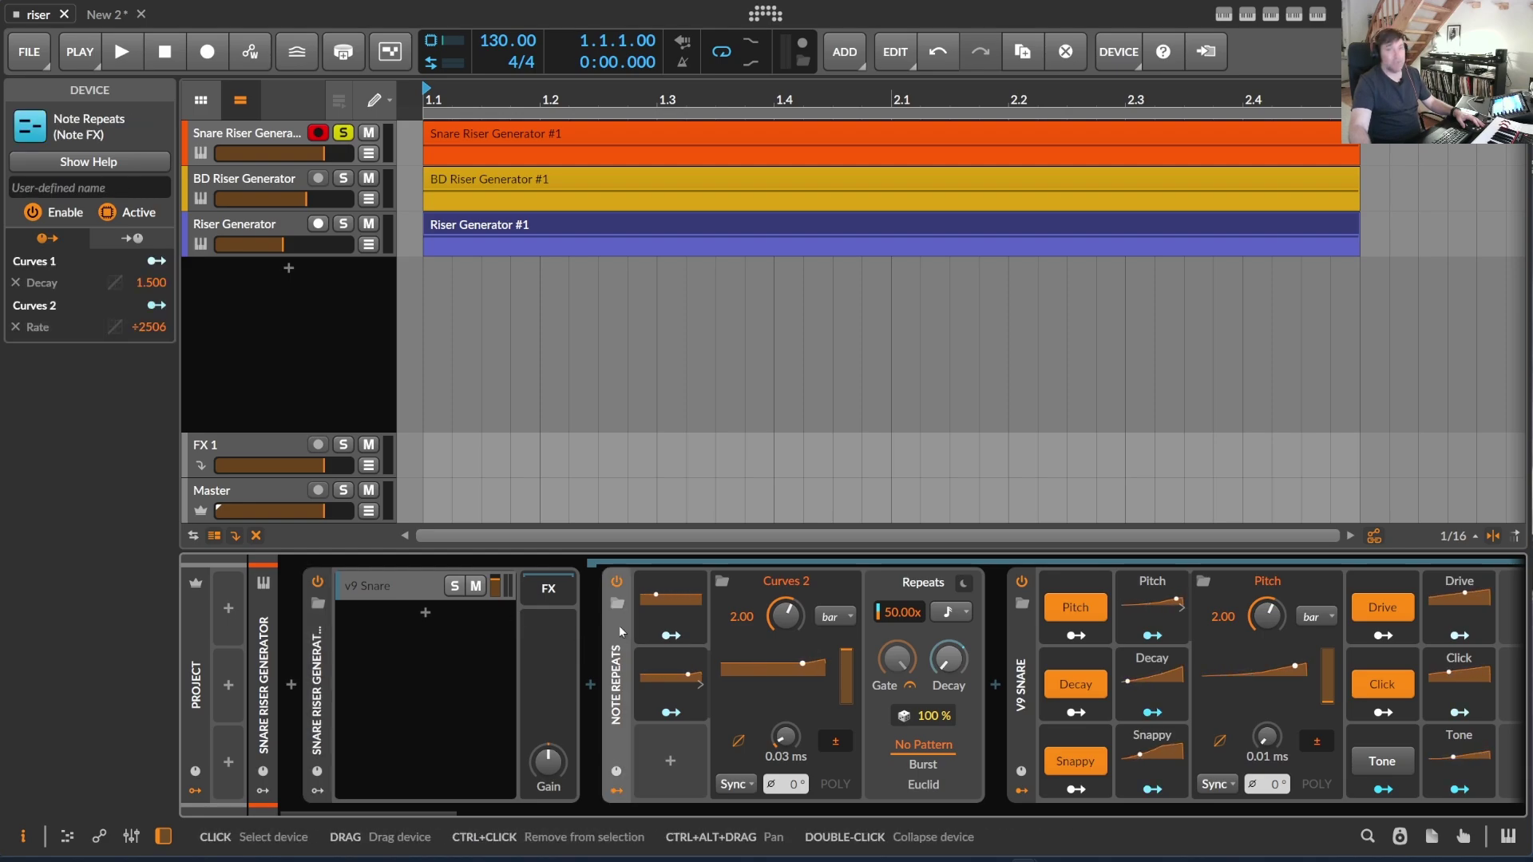
- Inspect the notes in the Snare Riser Generator #1 clip and return to the track's devices
double_click(453, 137)
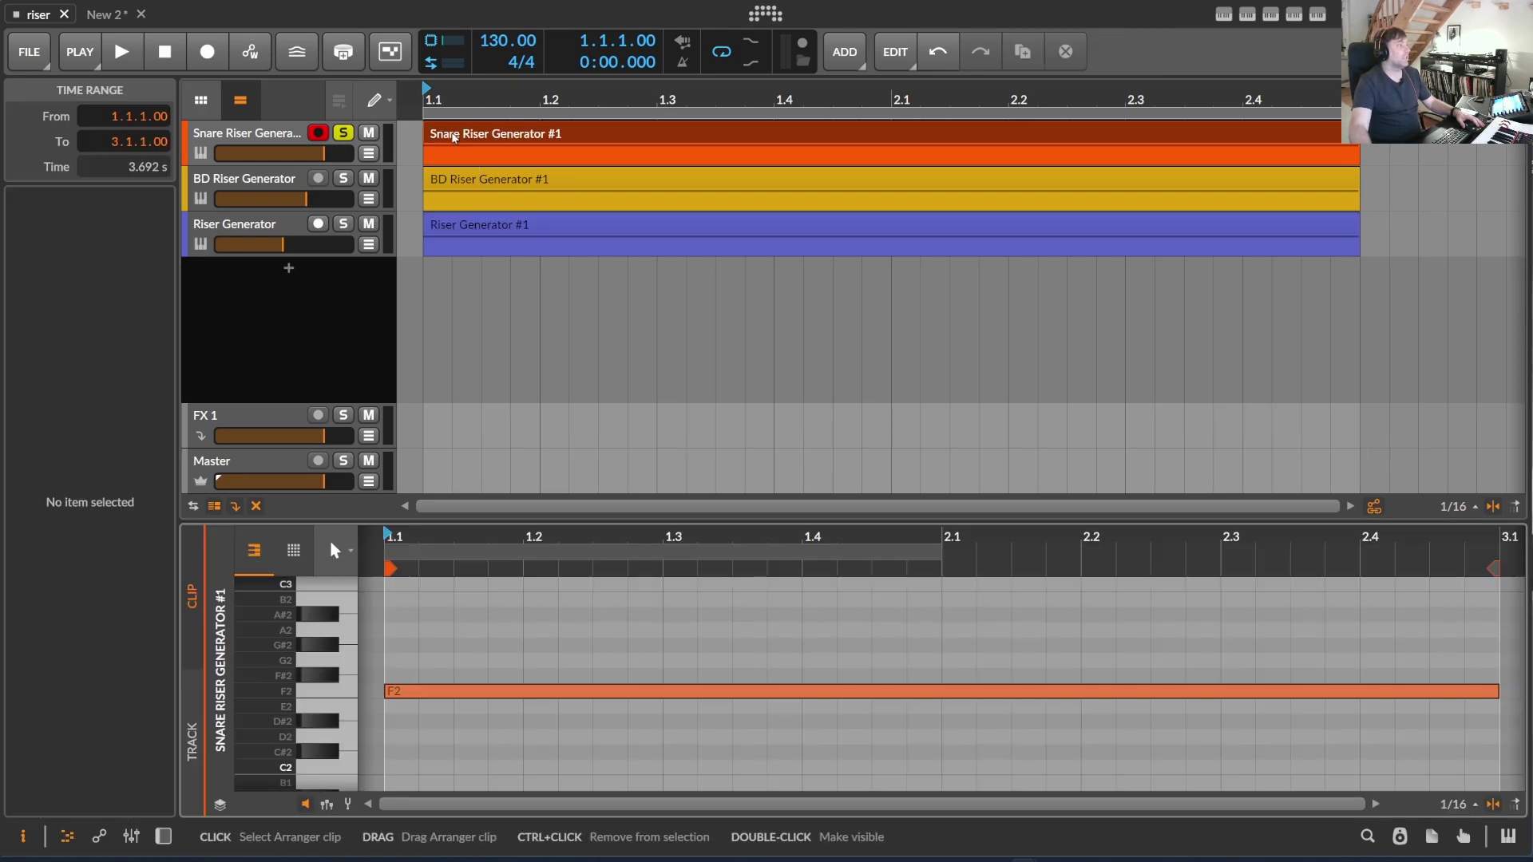
mouse_move(435, 530)
mouse_down()
mouse_move(436, 511)
mouse_move(436, 528)
mouse_up()
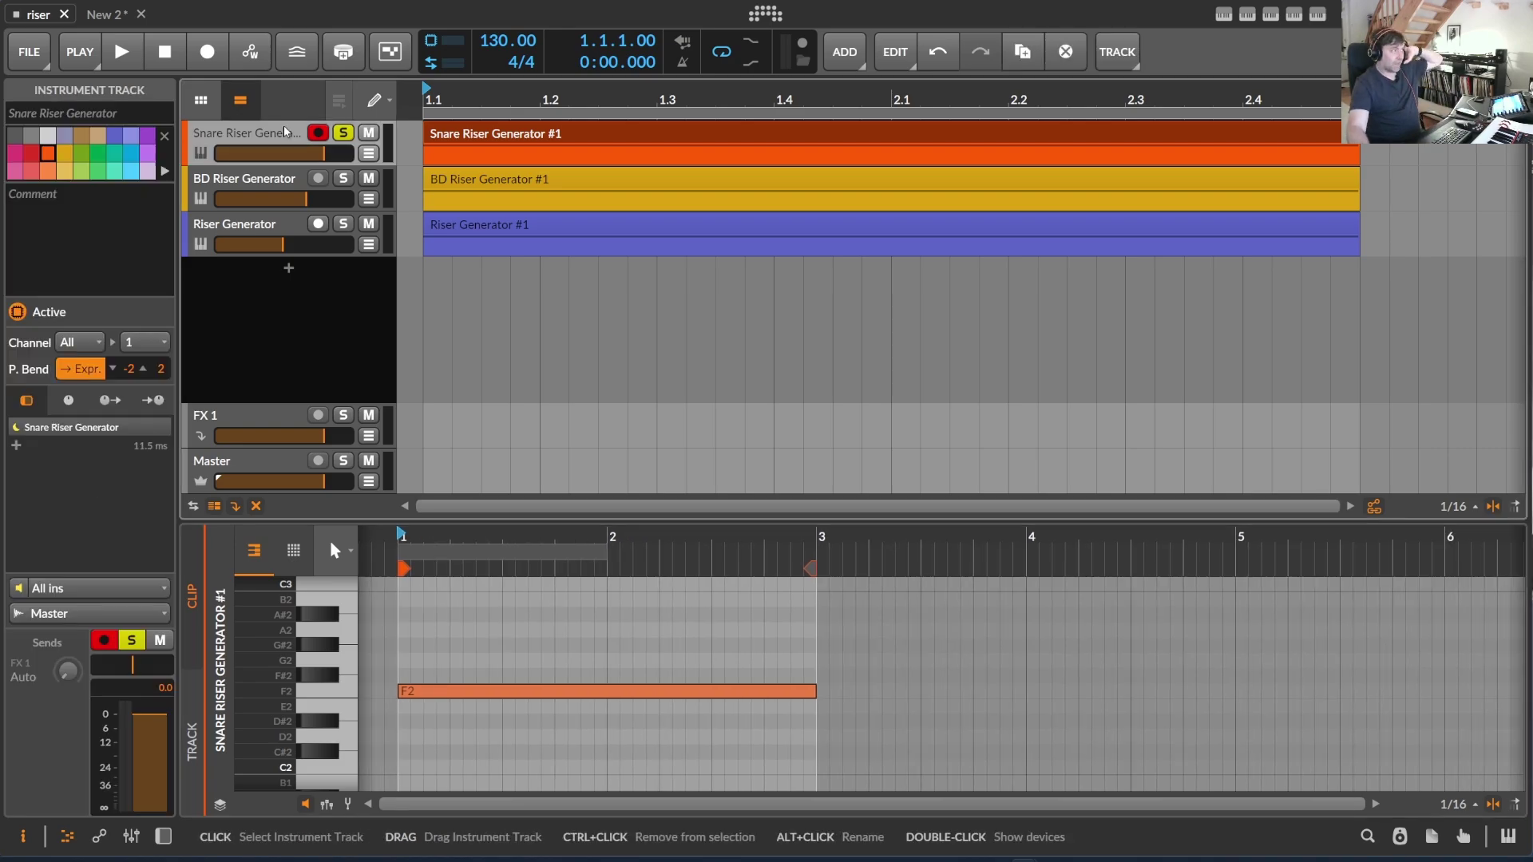
key(d)
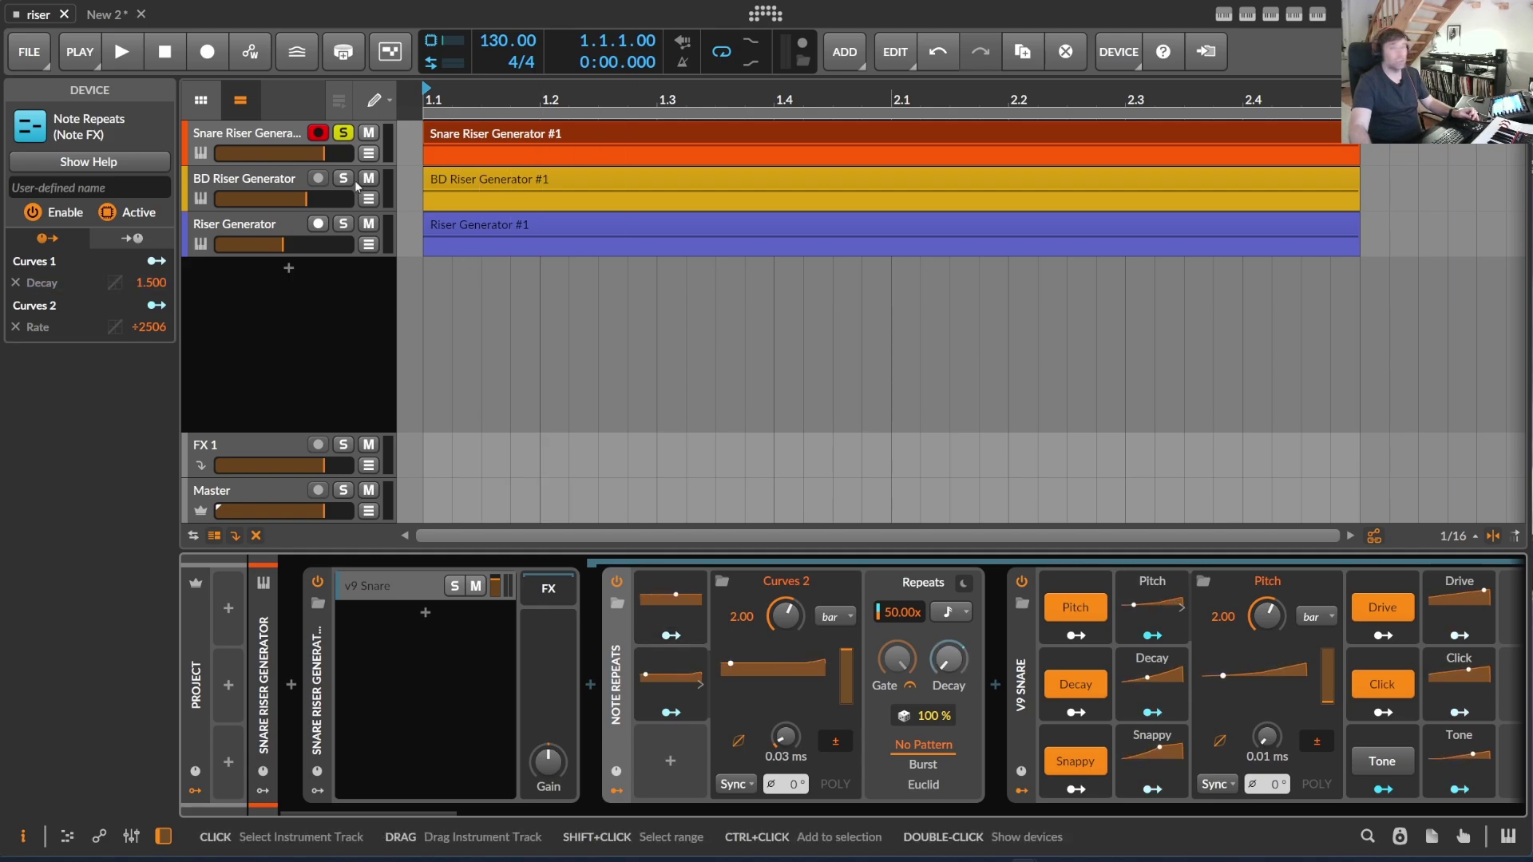
- Start playback and open the curve editor of the Curves 2 modulator on Note Repeats
click(130, 53)
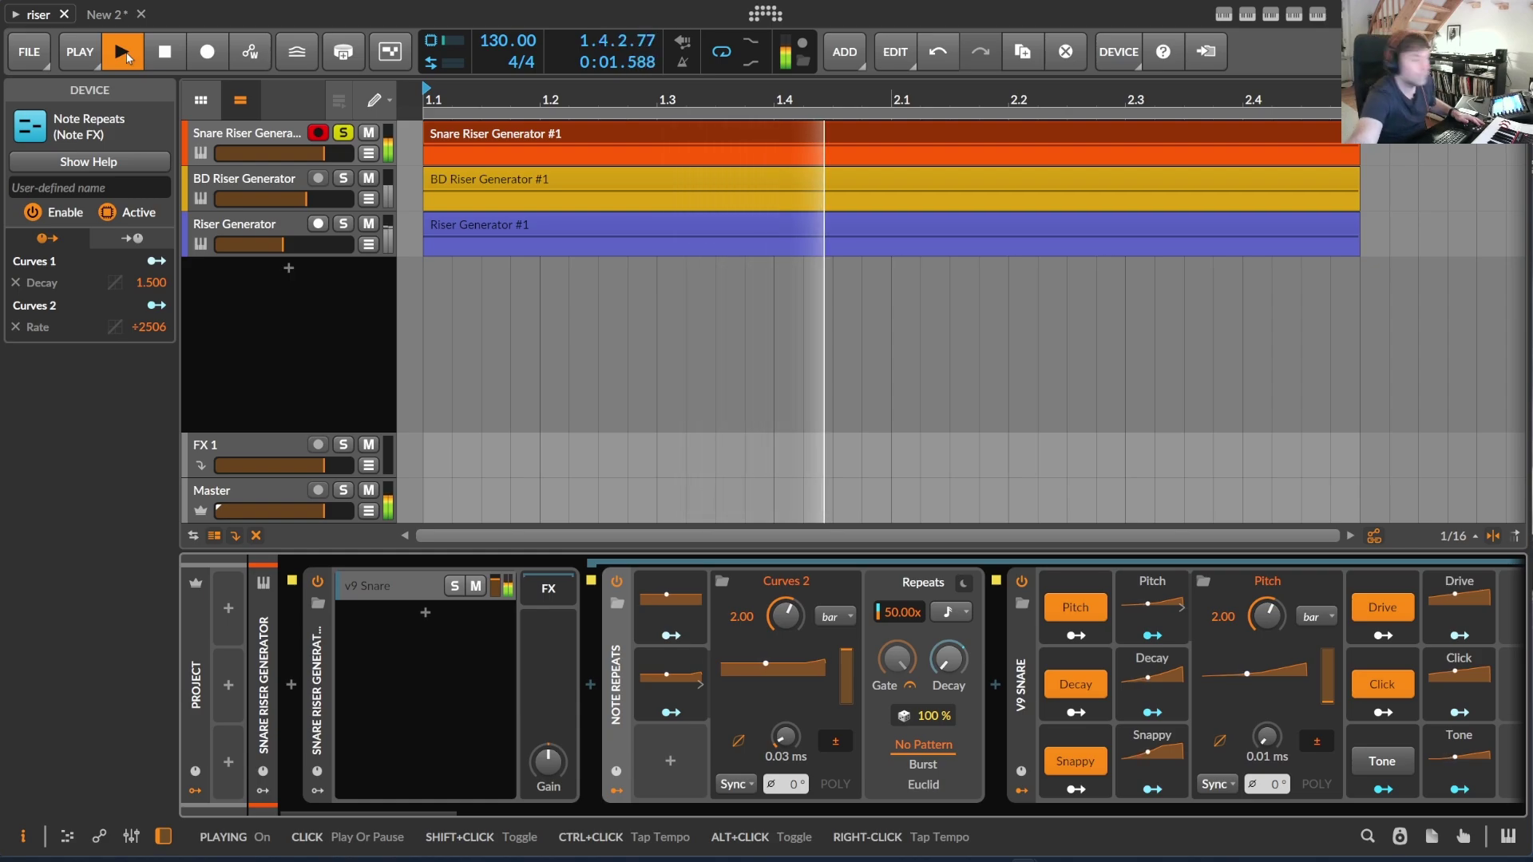
click(701, 685)
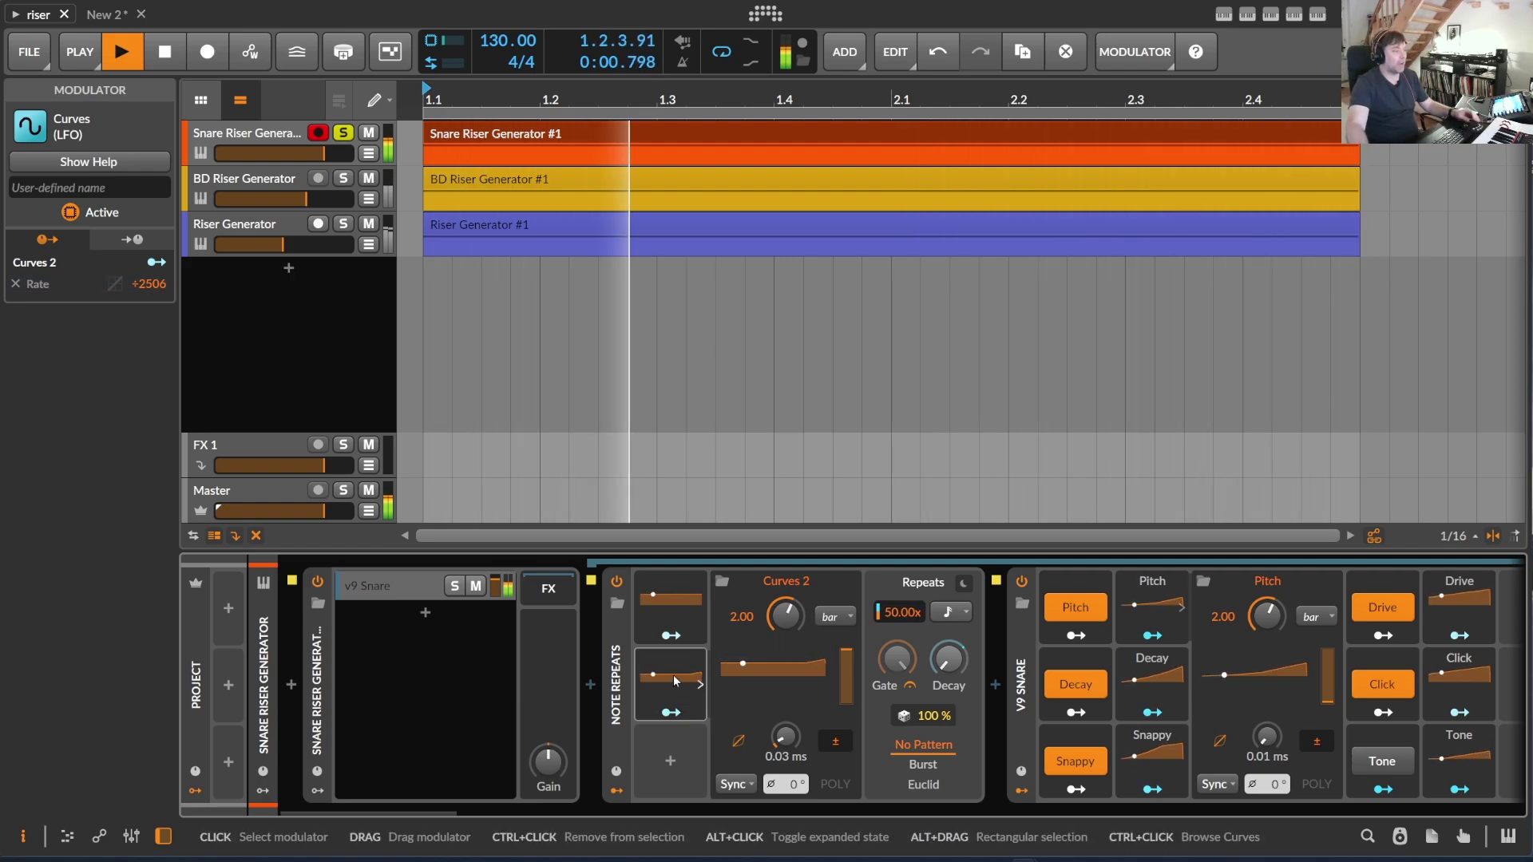
click(677, 676)
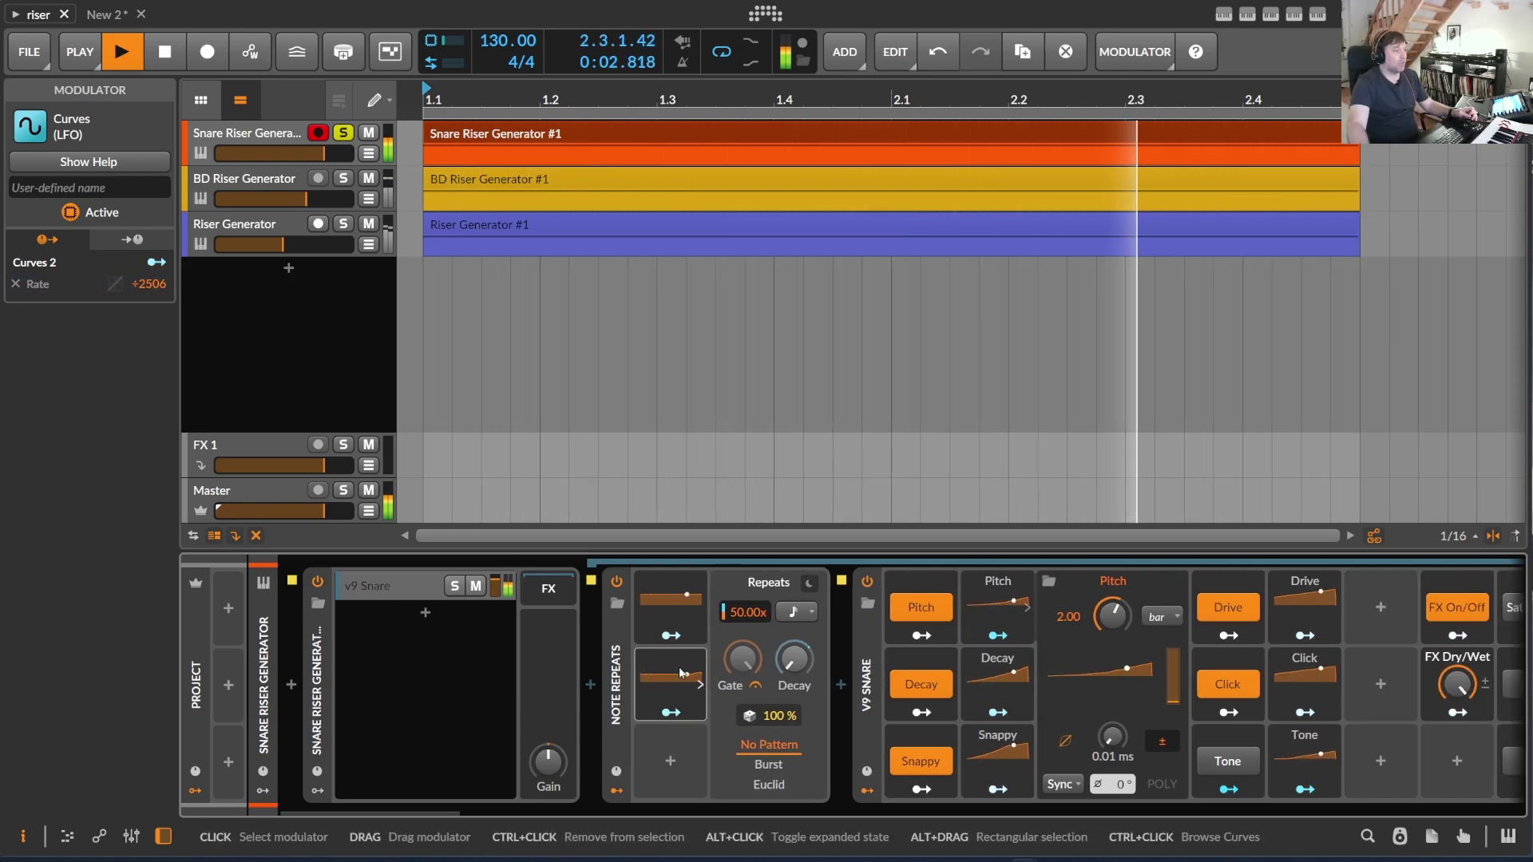
click(679, 673)
click(749, 664)
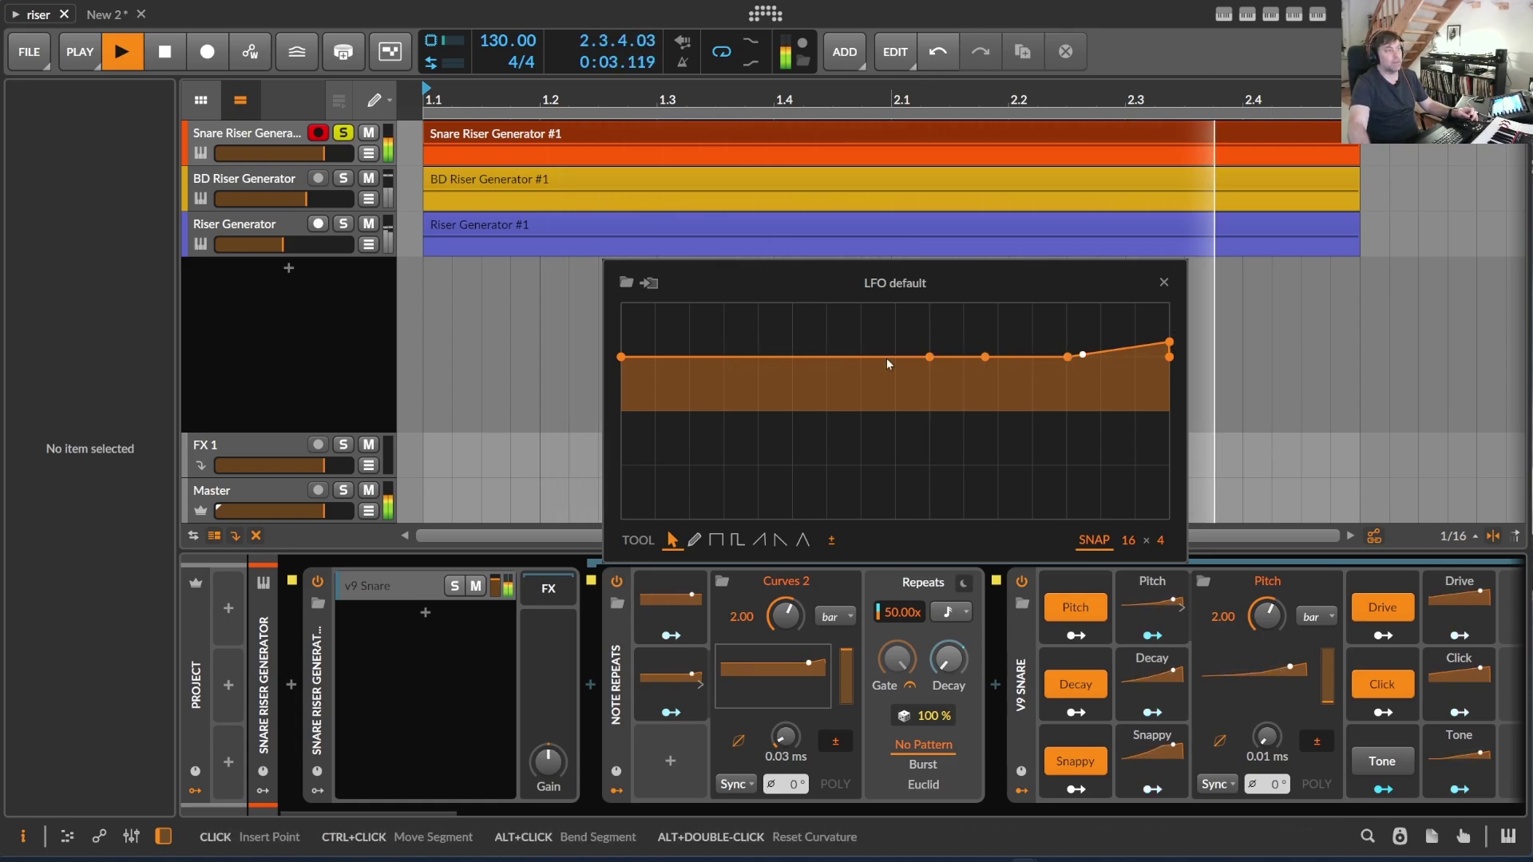
- Try the Curves 2 end point at 100 %, lower it to just above the flat section, and remove the extra middle points
mouse_move(1170, 344)
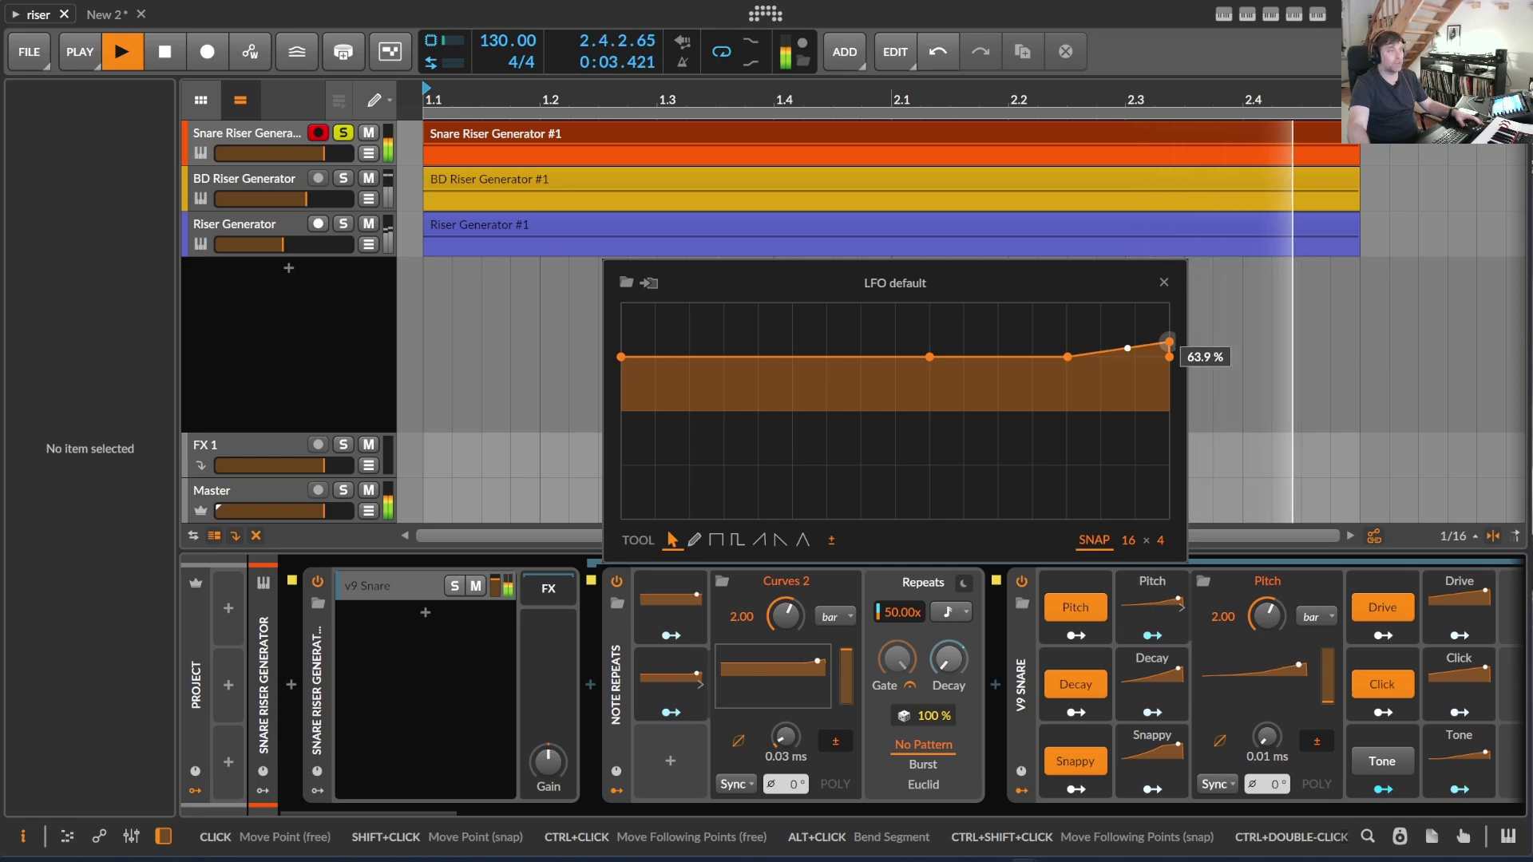
drag(1170, 344, 1168, 320)
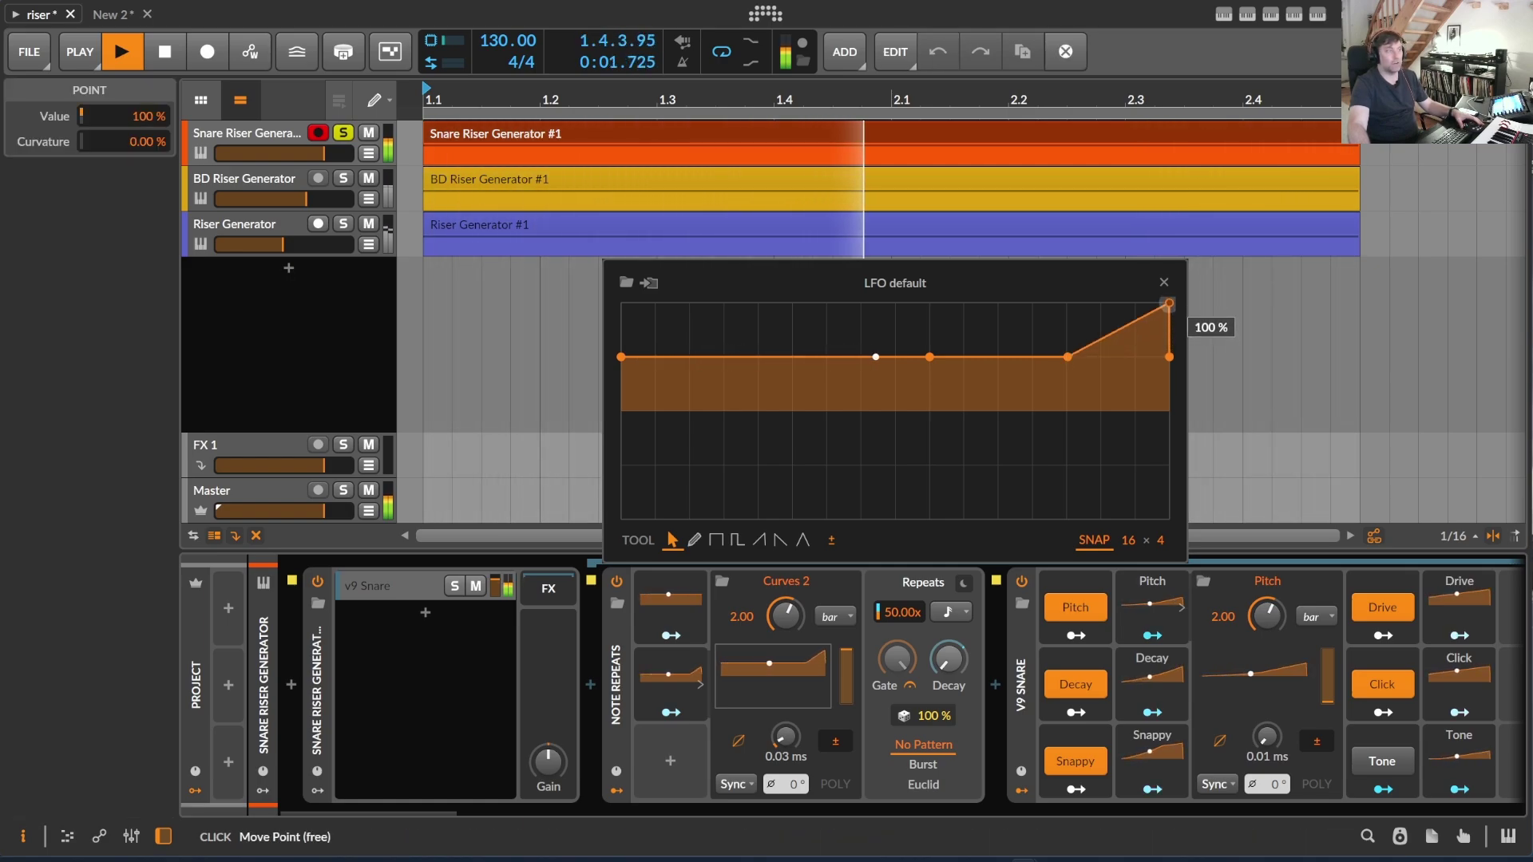
mouse_move(1177, 314)
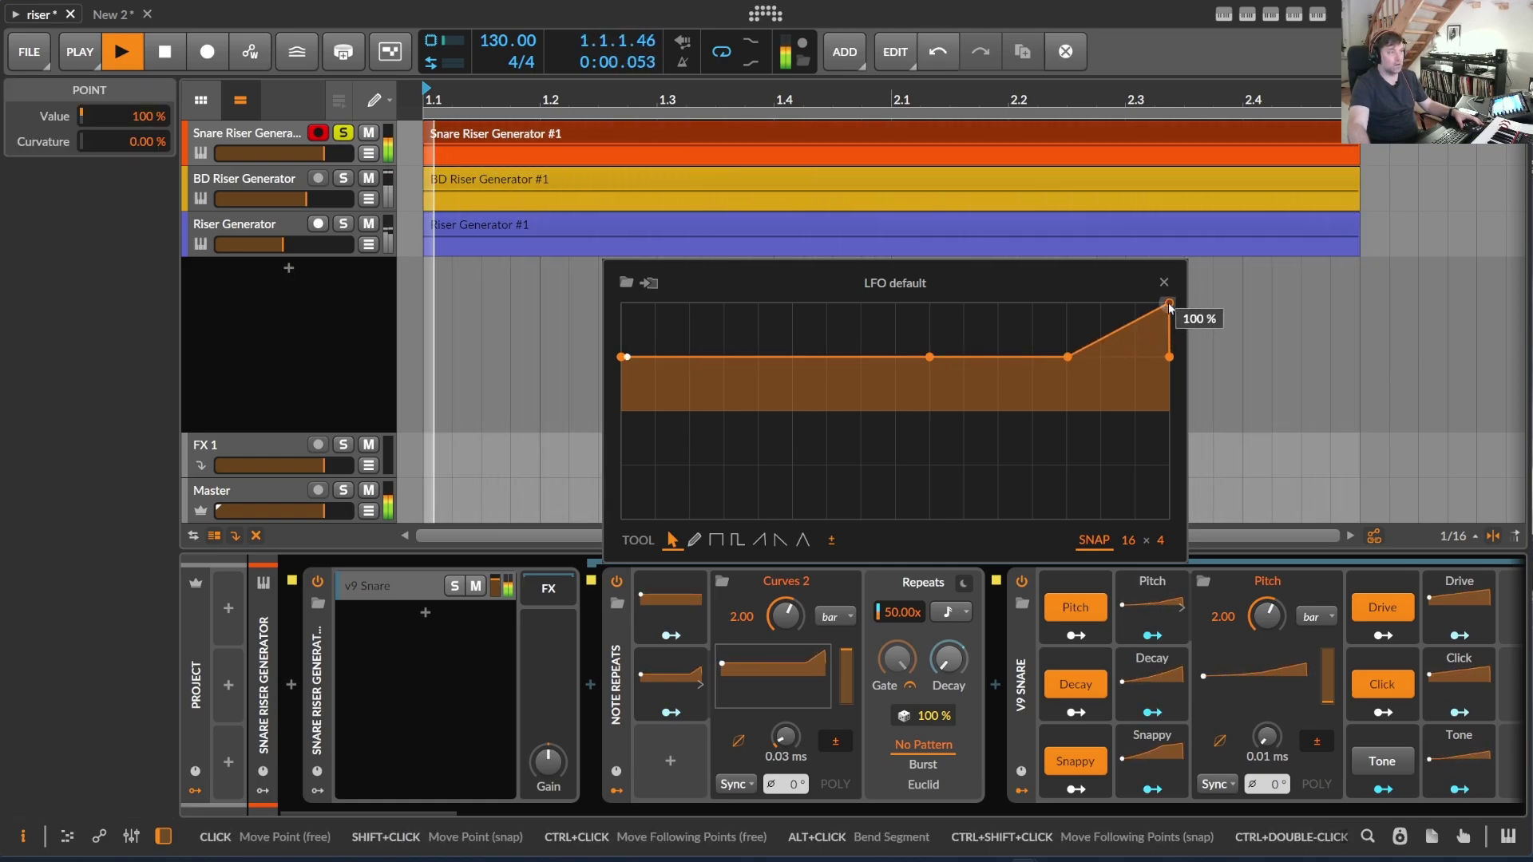
drag(1170, 306, 1169, 357)
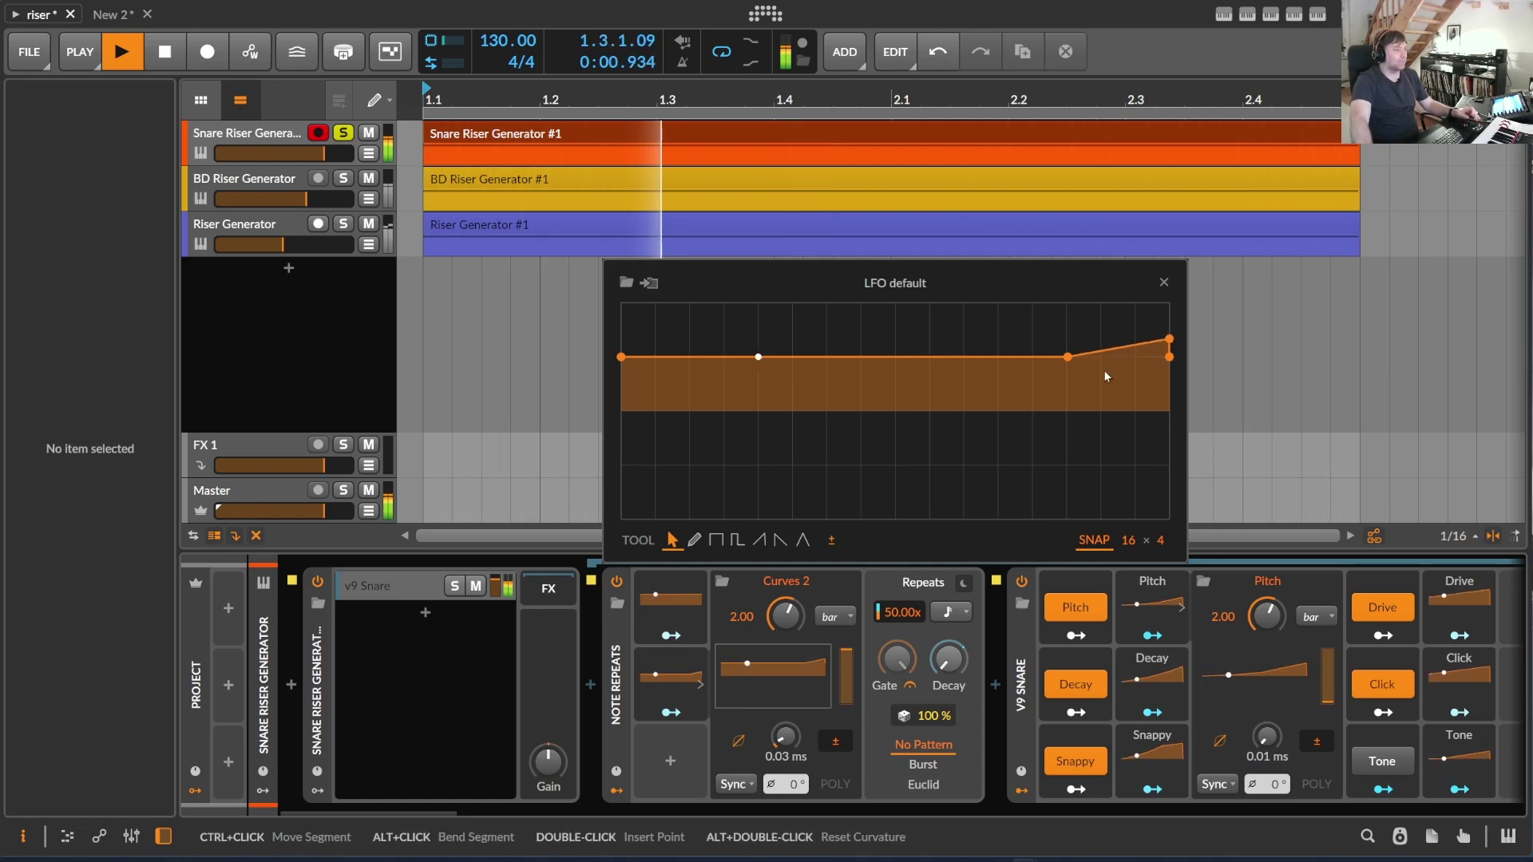
click(616, 623)
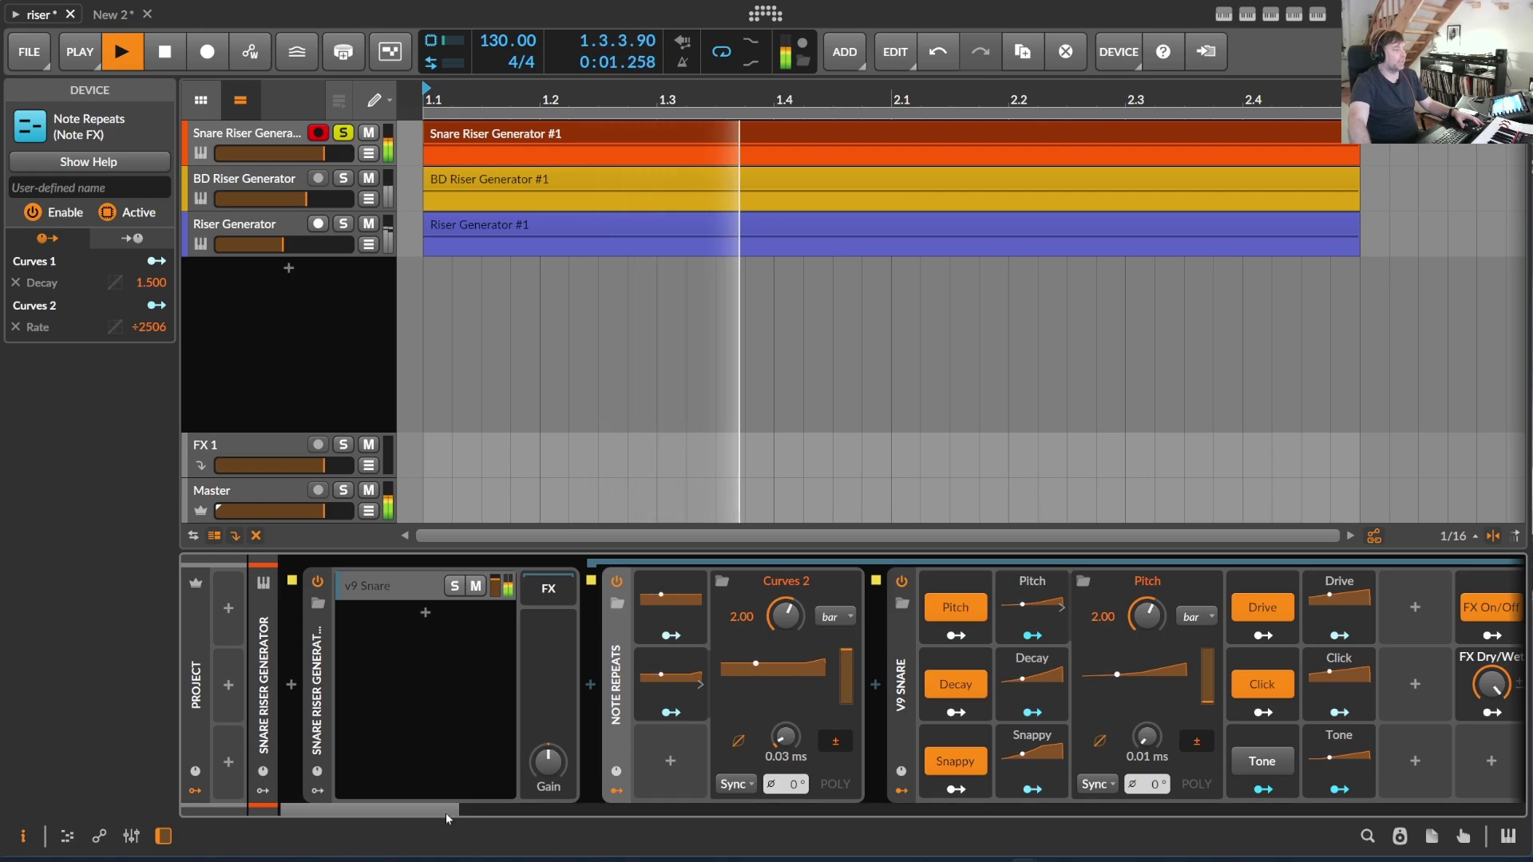
- Turn off the Pitch, Decay, Snappy, Drive and Click switches of the v9 Snare device
drag(446, 813, 529, 816)
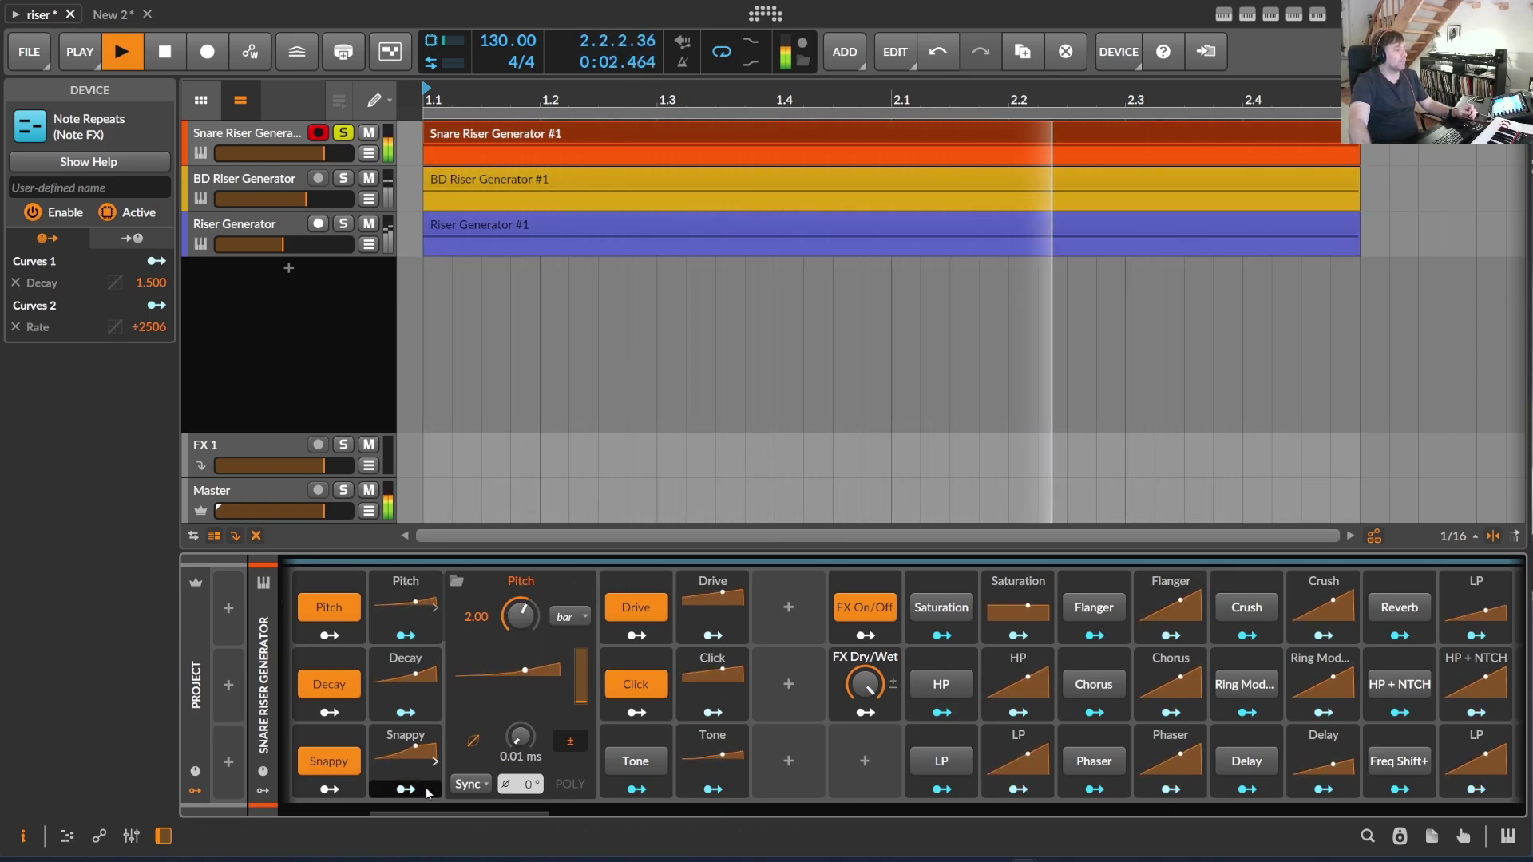
drag(441, 811, 413, 810)
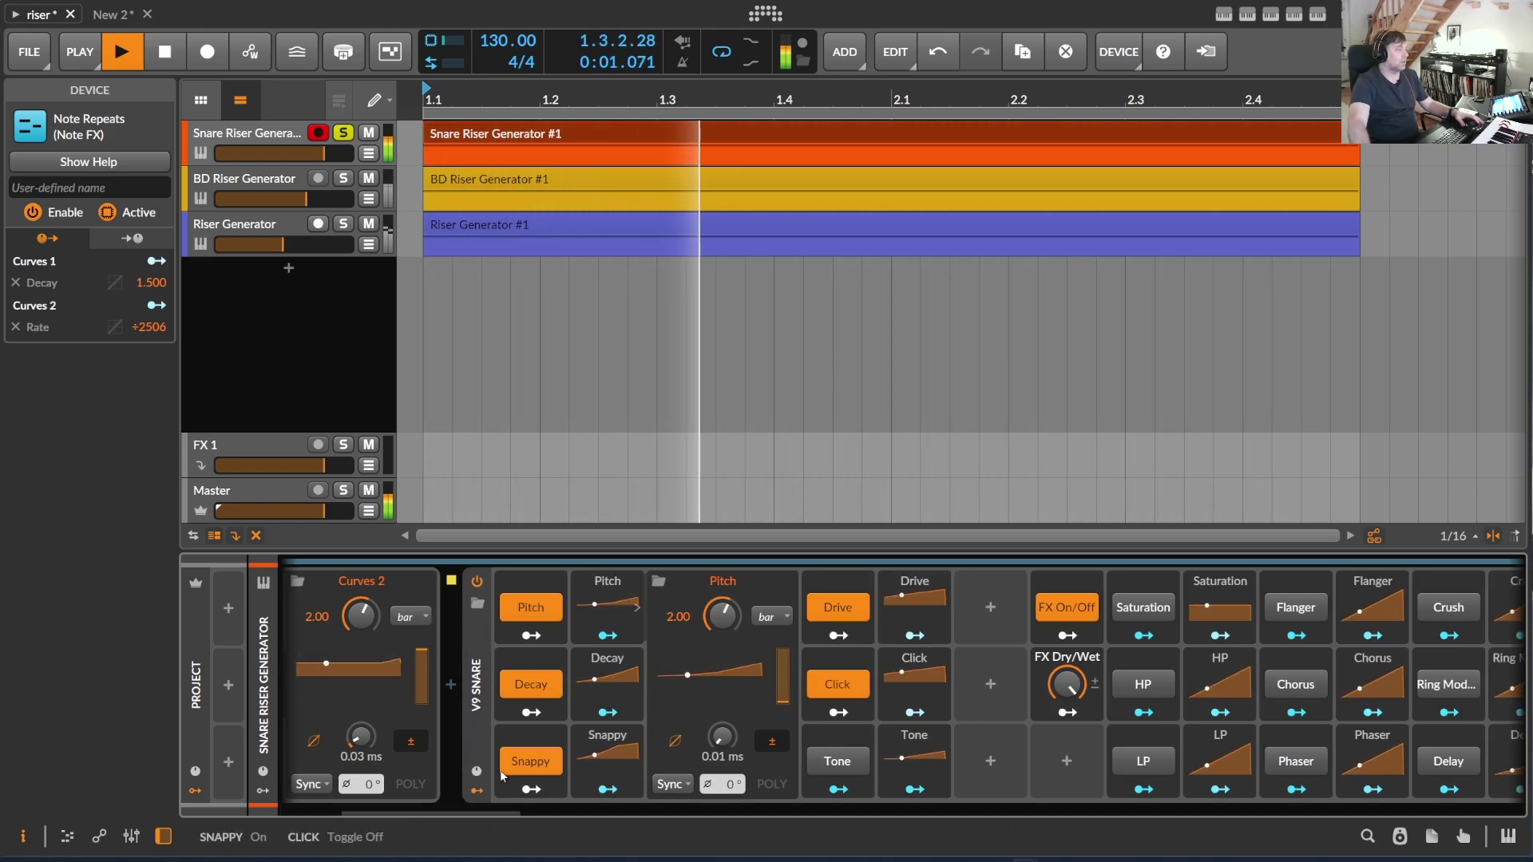
drag(489, 807, 510, 807)
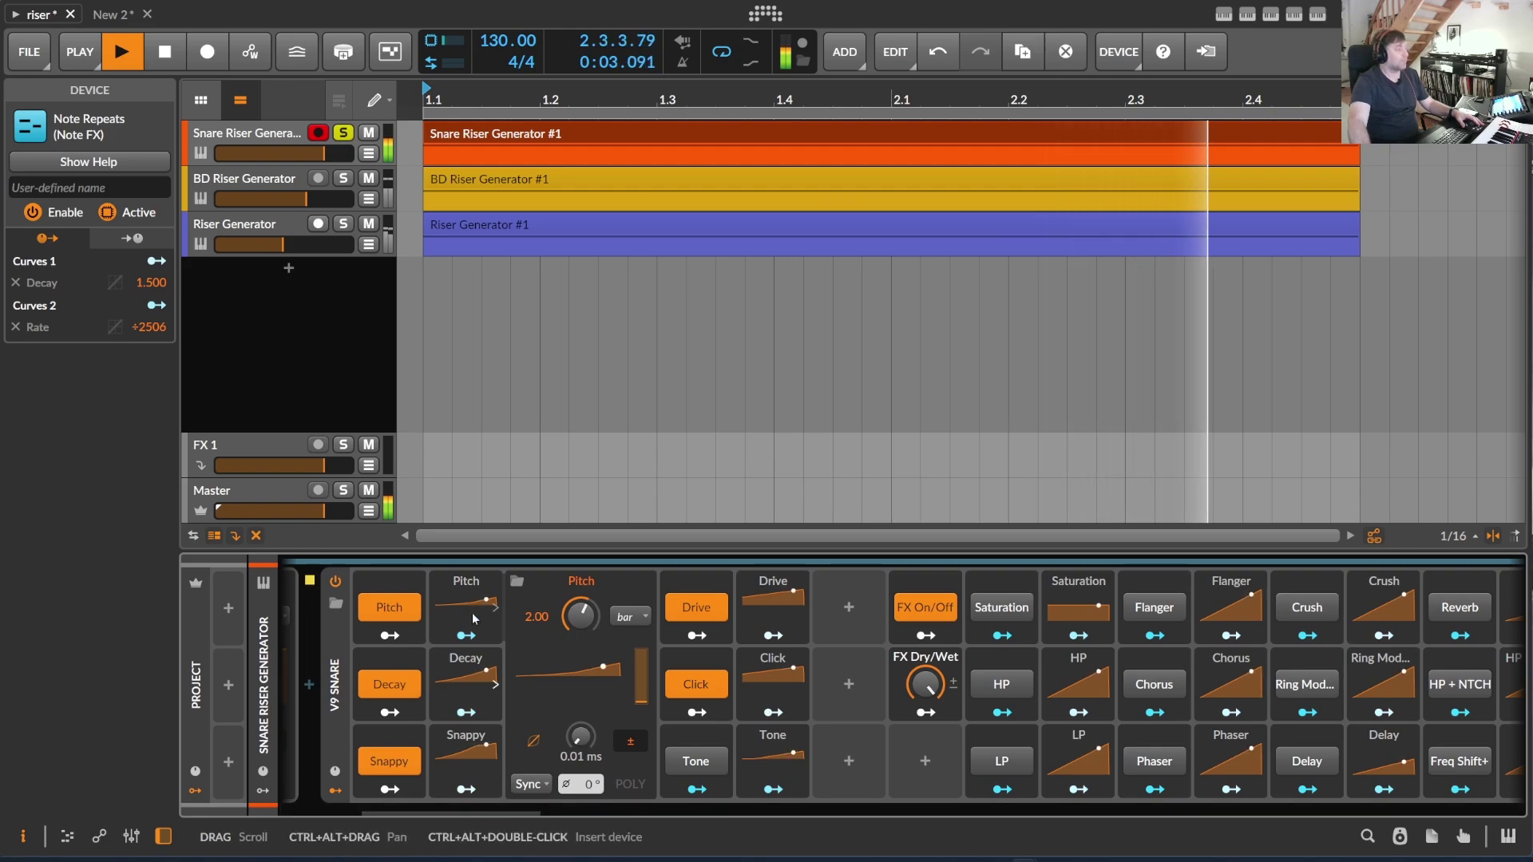
click(389, 607)
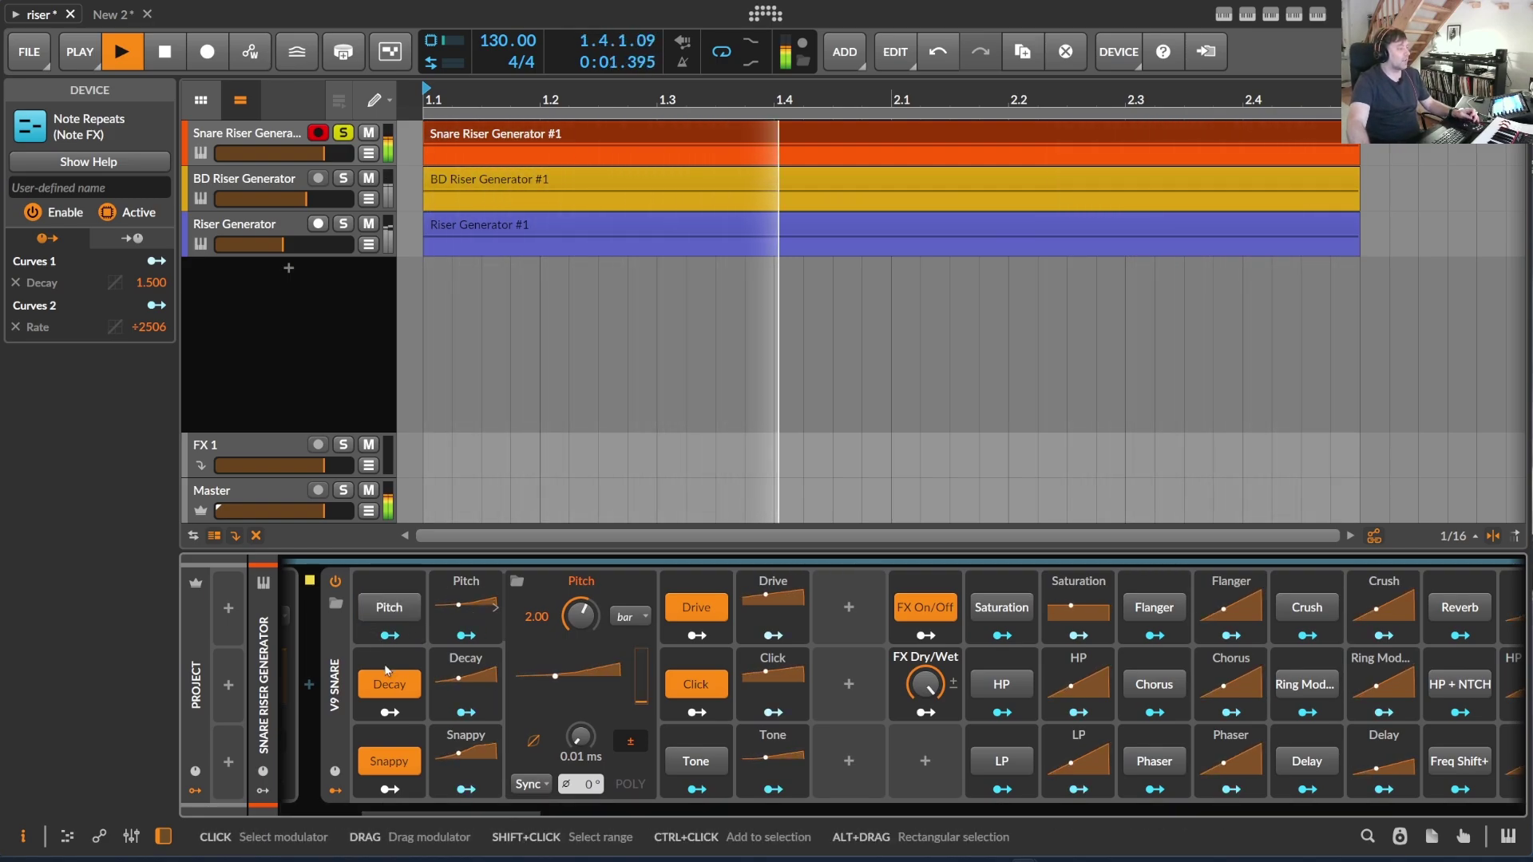
click(389, 684)
click(389, 760)
click(695, 607)
click(707, 687)
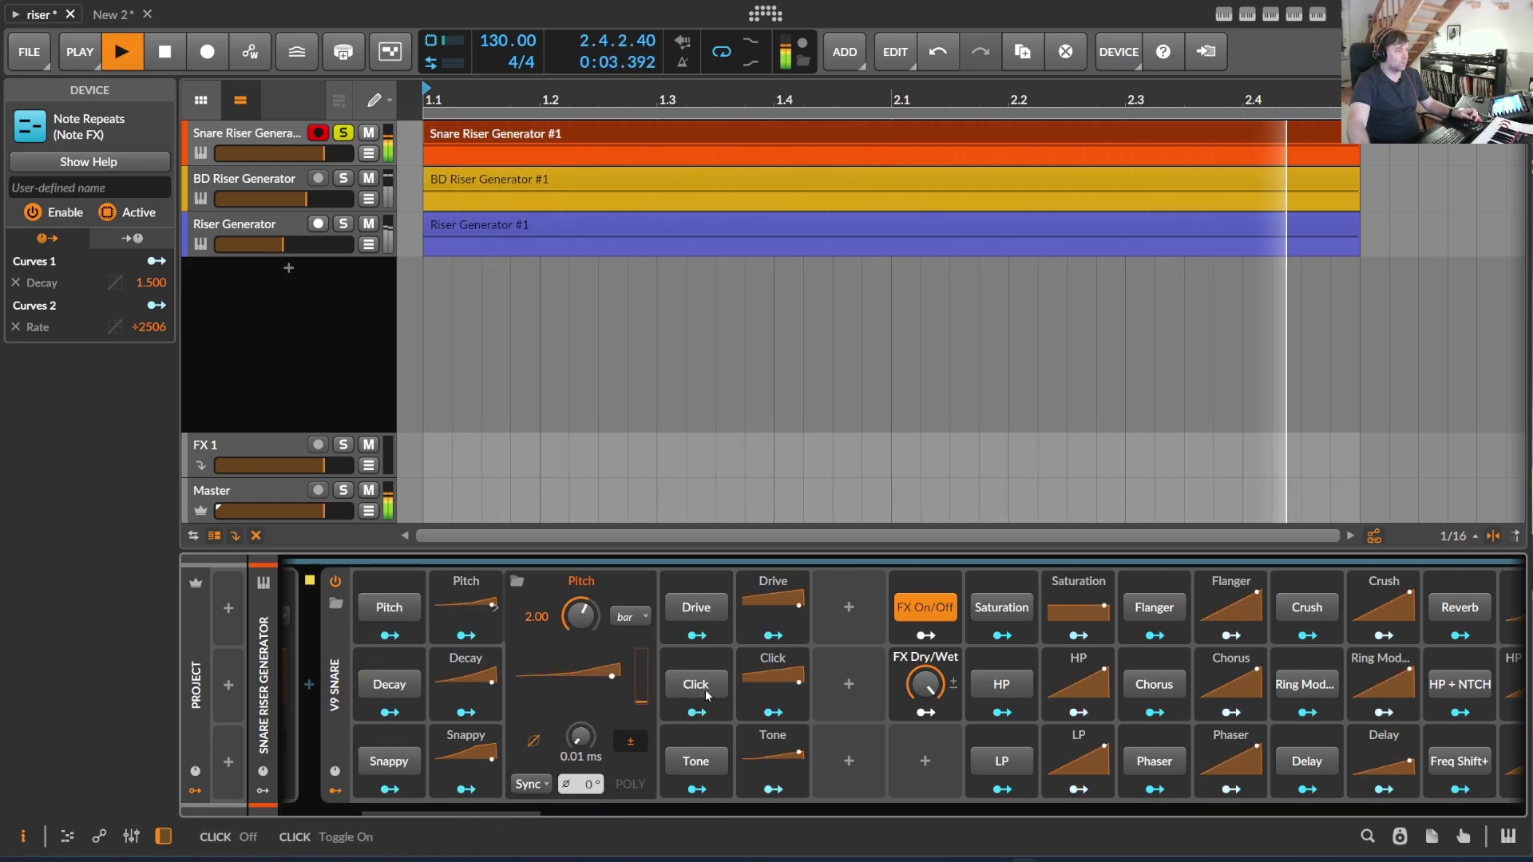
- Turn v9 Snare's Pitch switch back on, try its curve's end point at 100 %, and set that point to 24.7 %
click(398, 611)
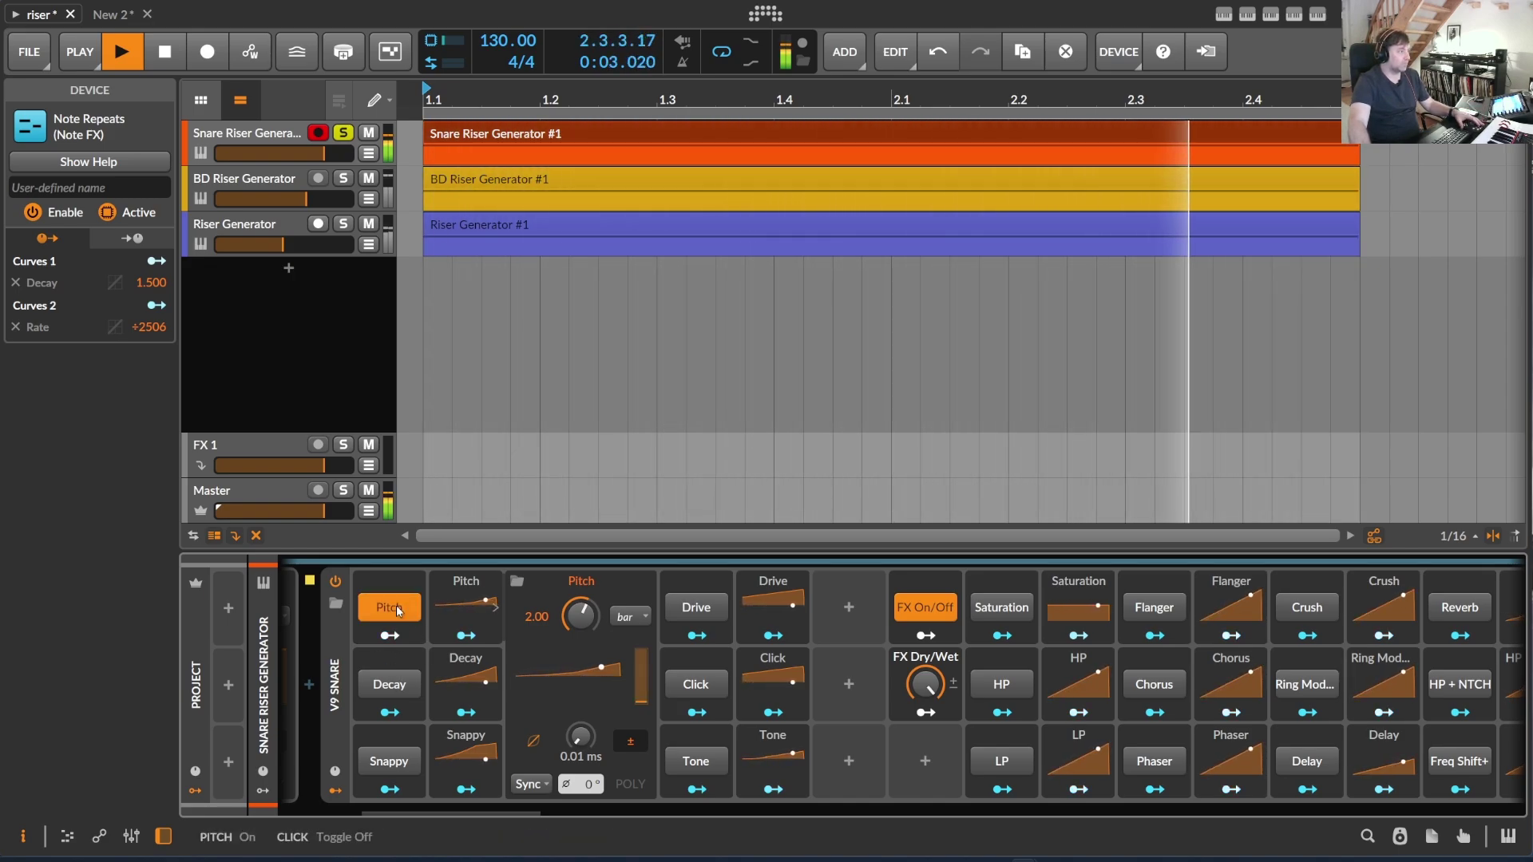
click(479, 604)
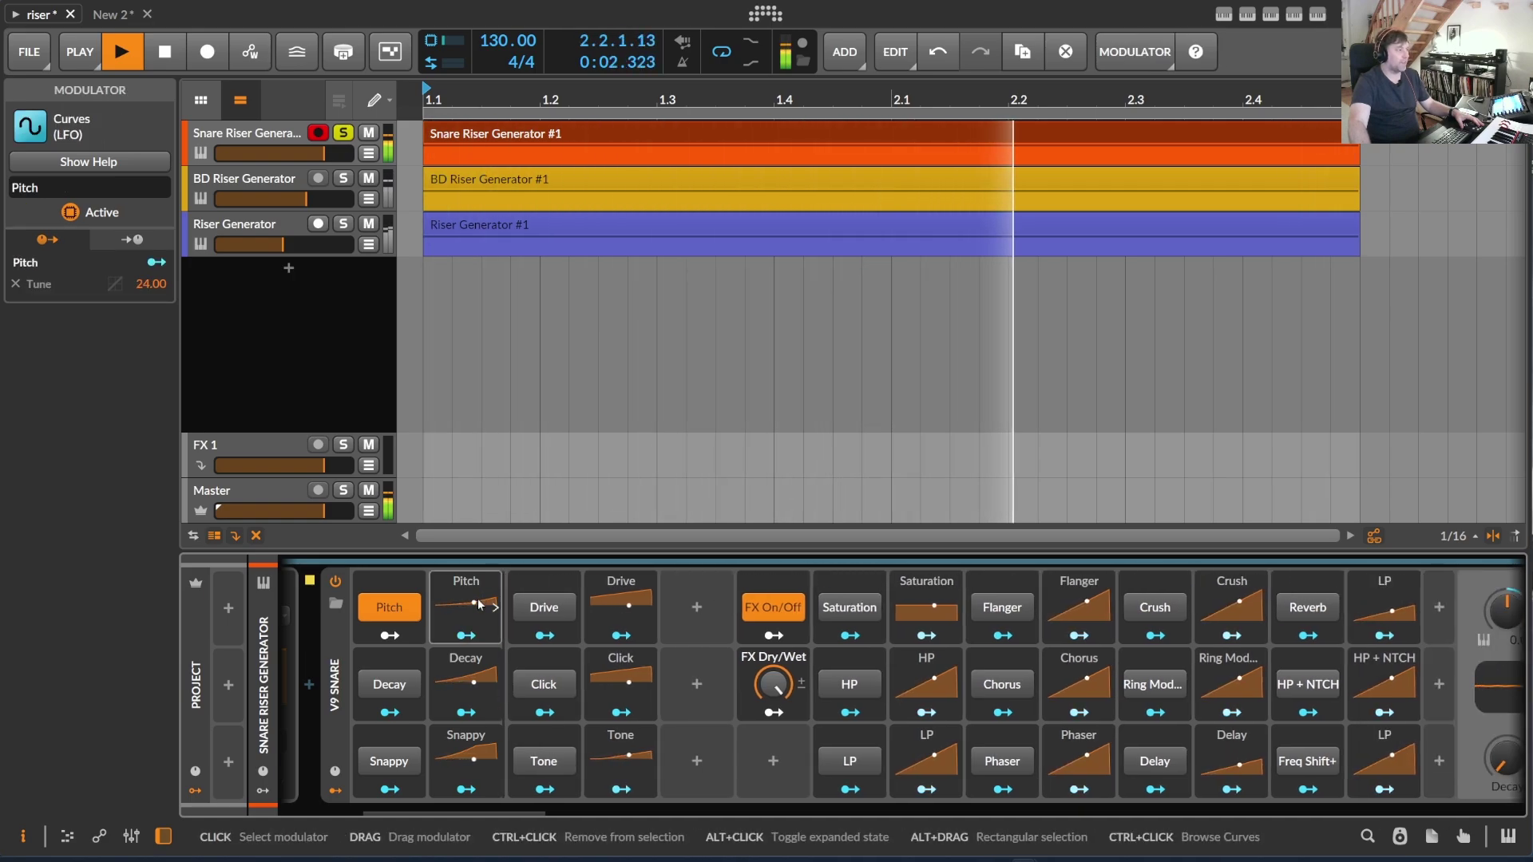
click(495, 607)
click(563, 663)
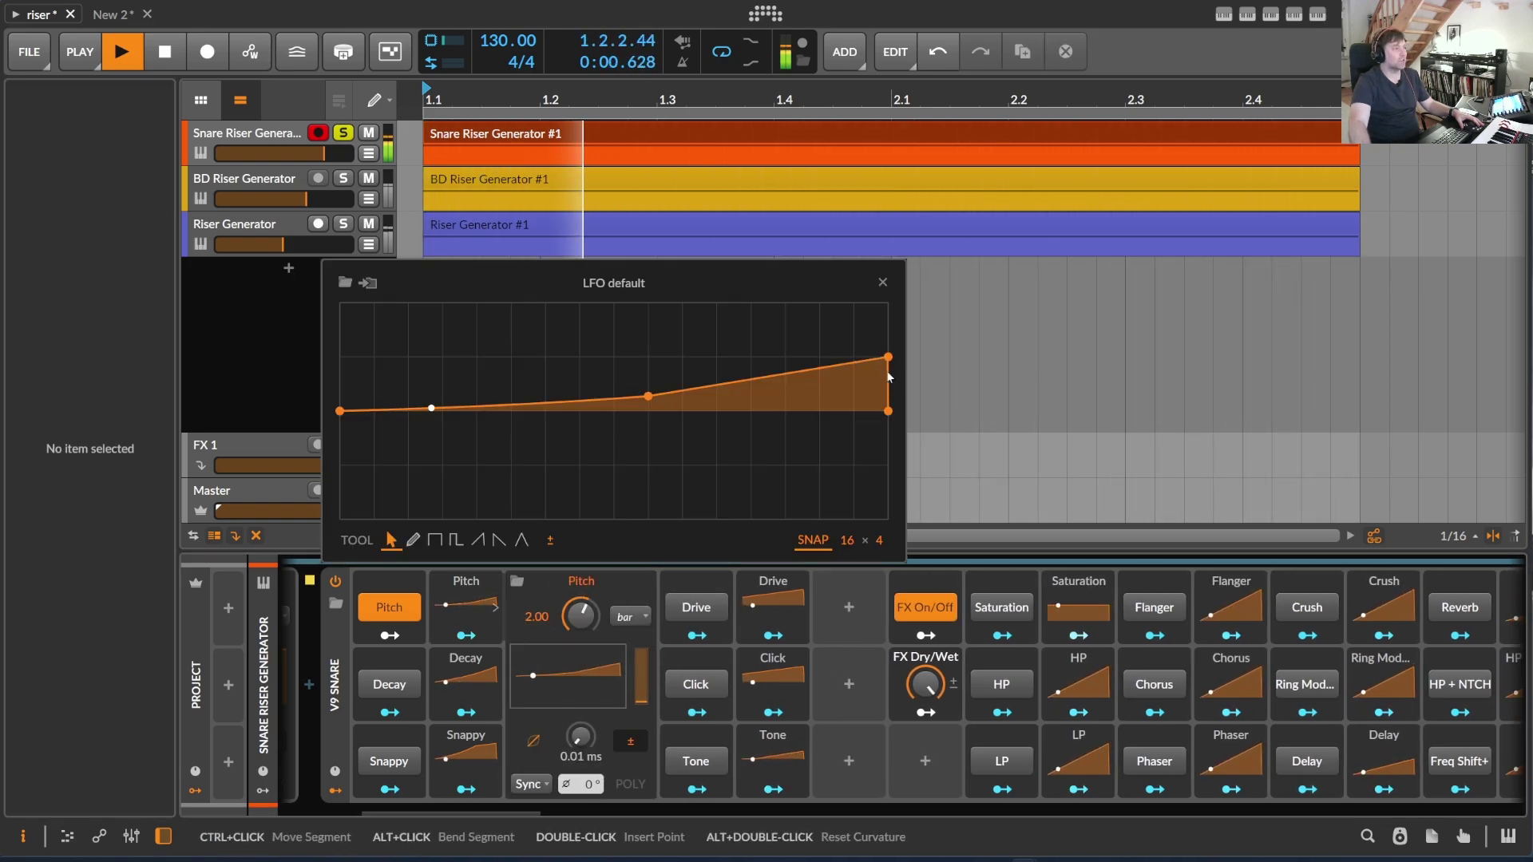
drag(888, 357, 888, 302)
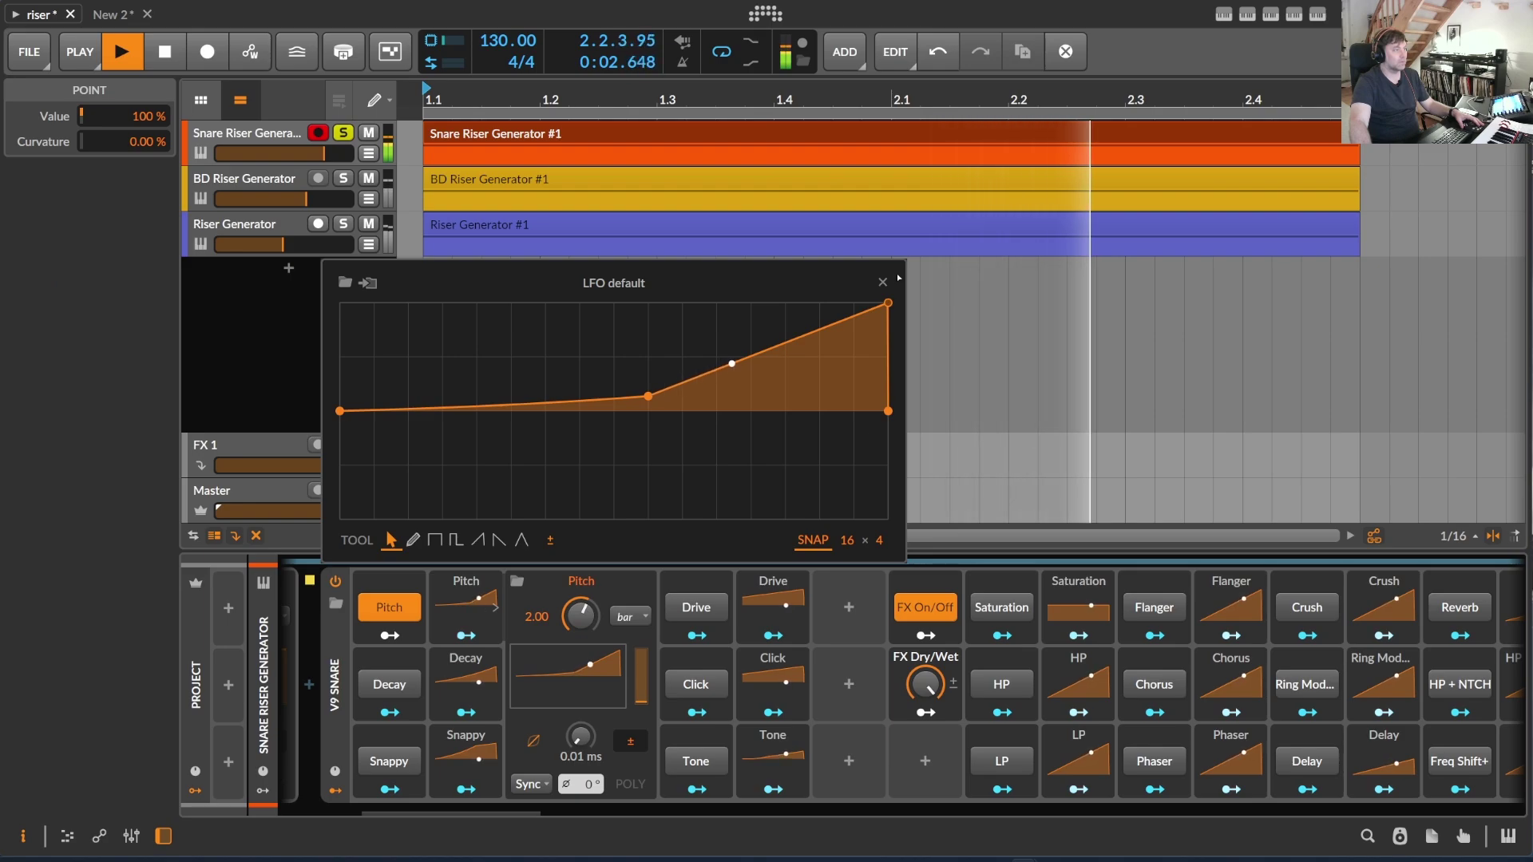
drag(887, 303, 887, 357)
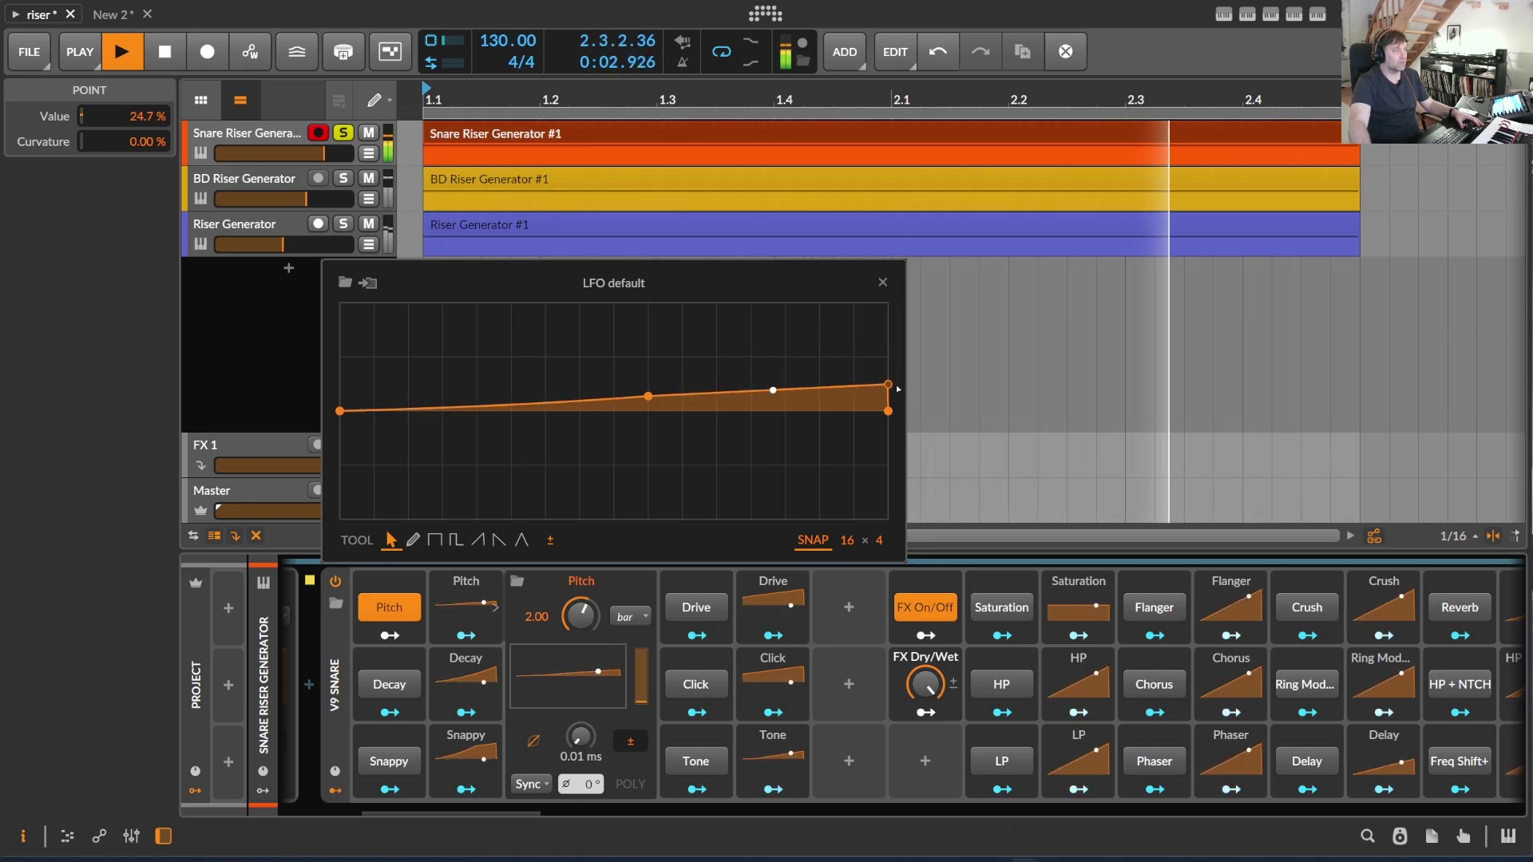
click(883, 284)
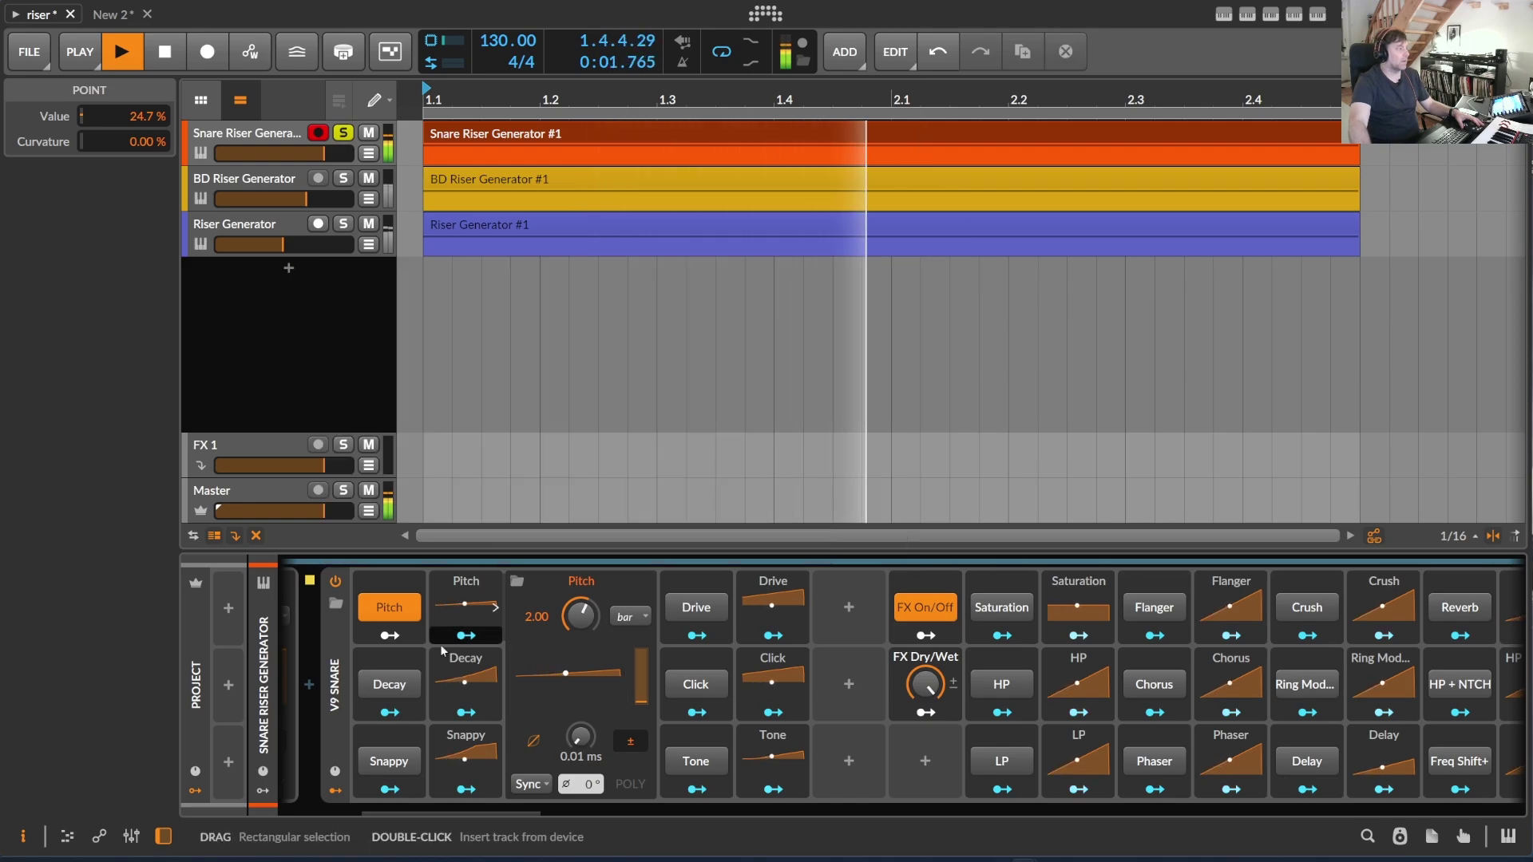
- Turn the Decay and Snappy switches back on and lower the Snappy curve's middle point to 28.7 %
click(389, 684)
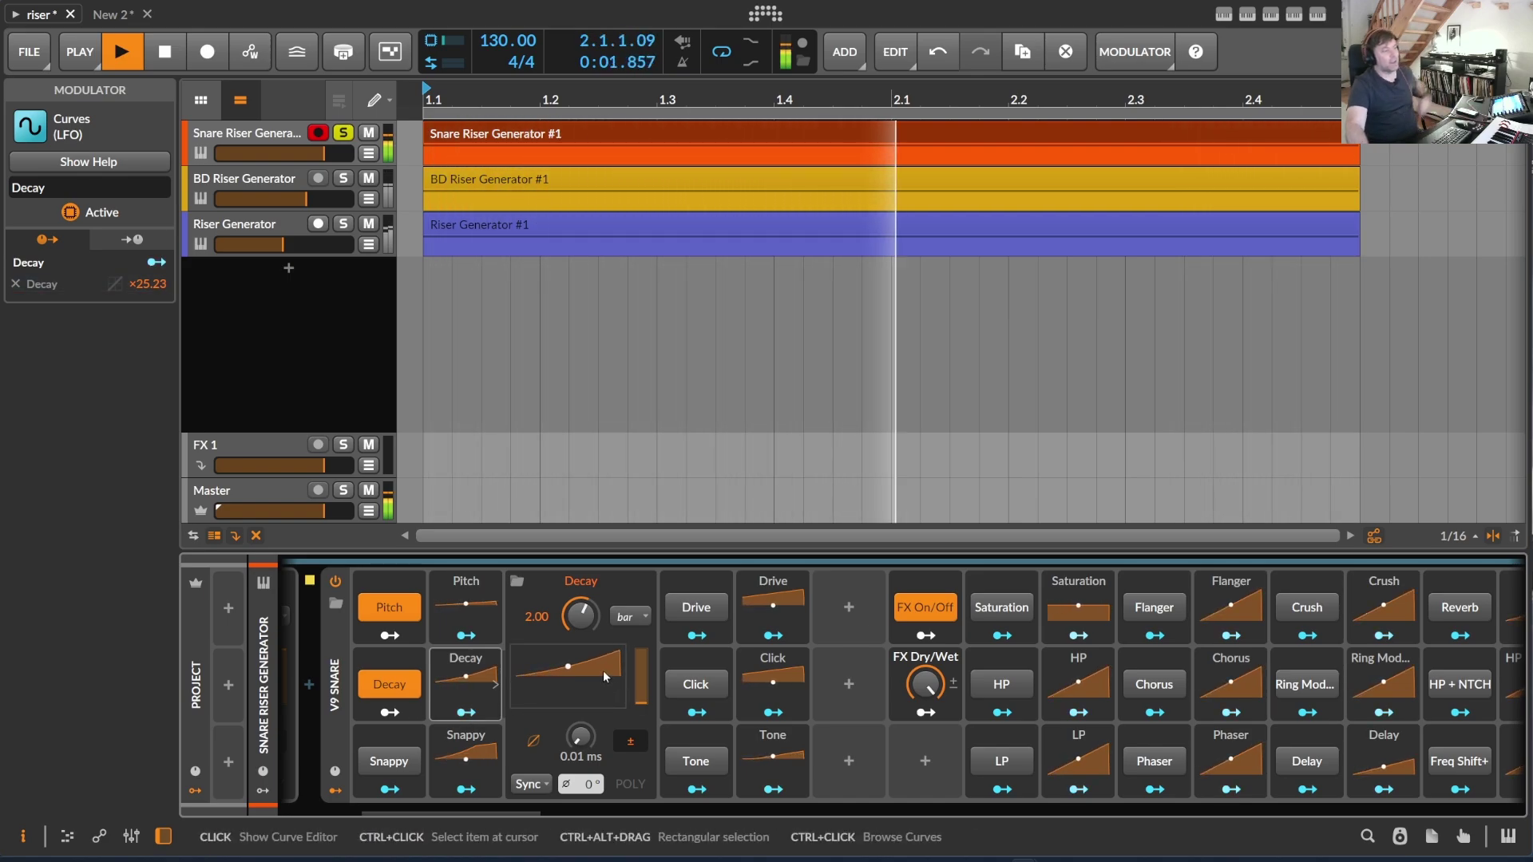
click(400, 771)
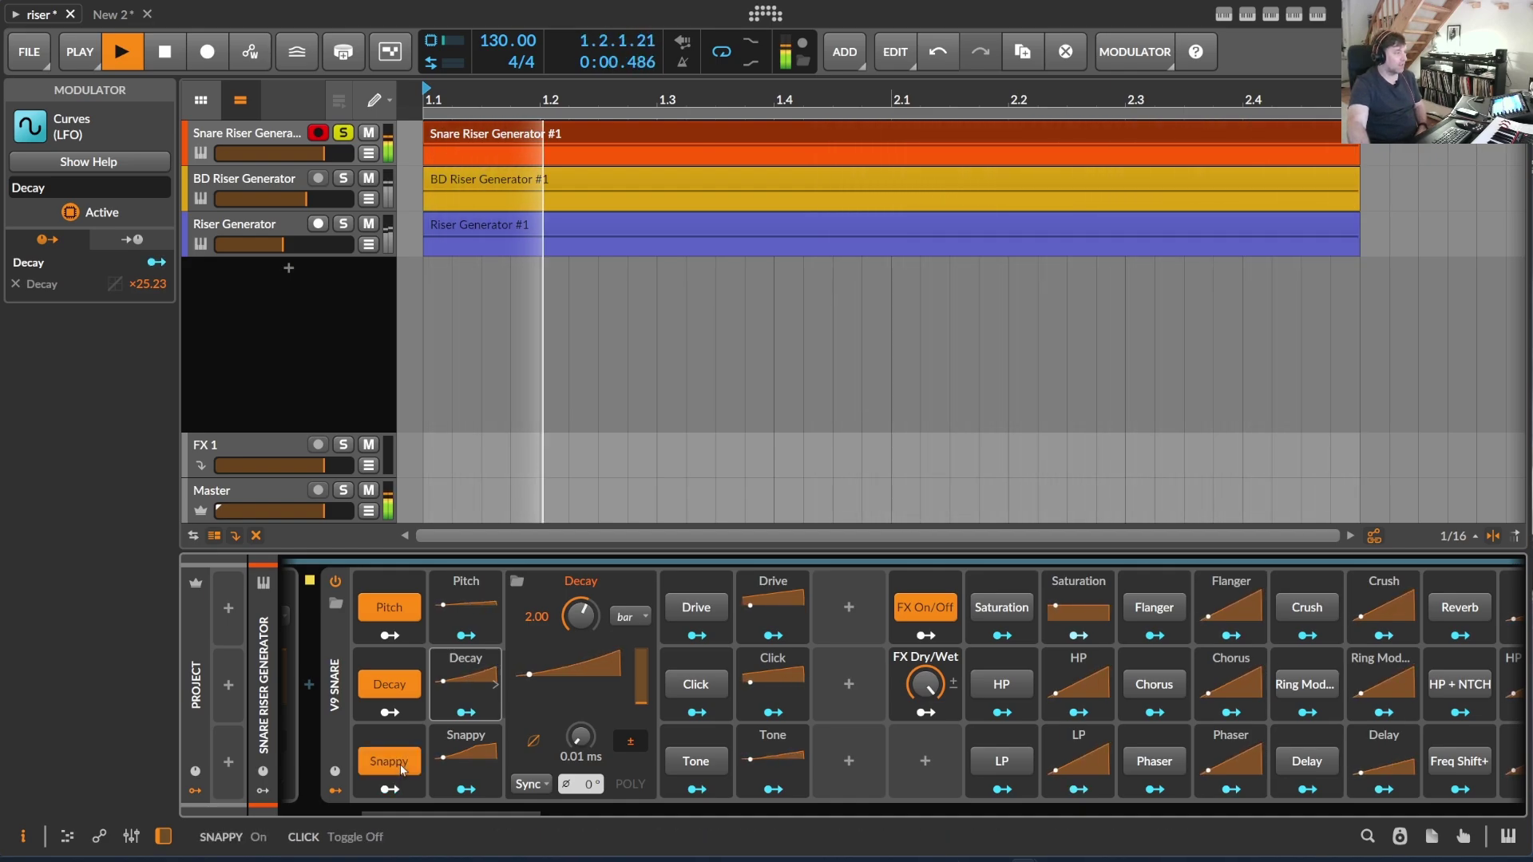
click(467, 758)
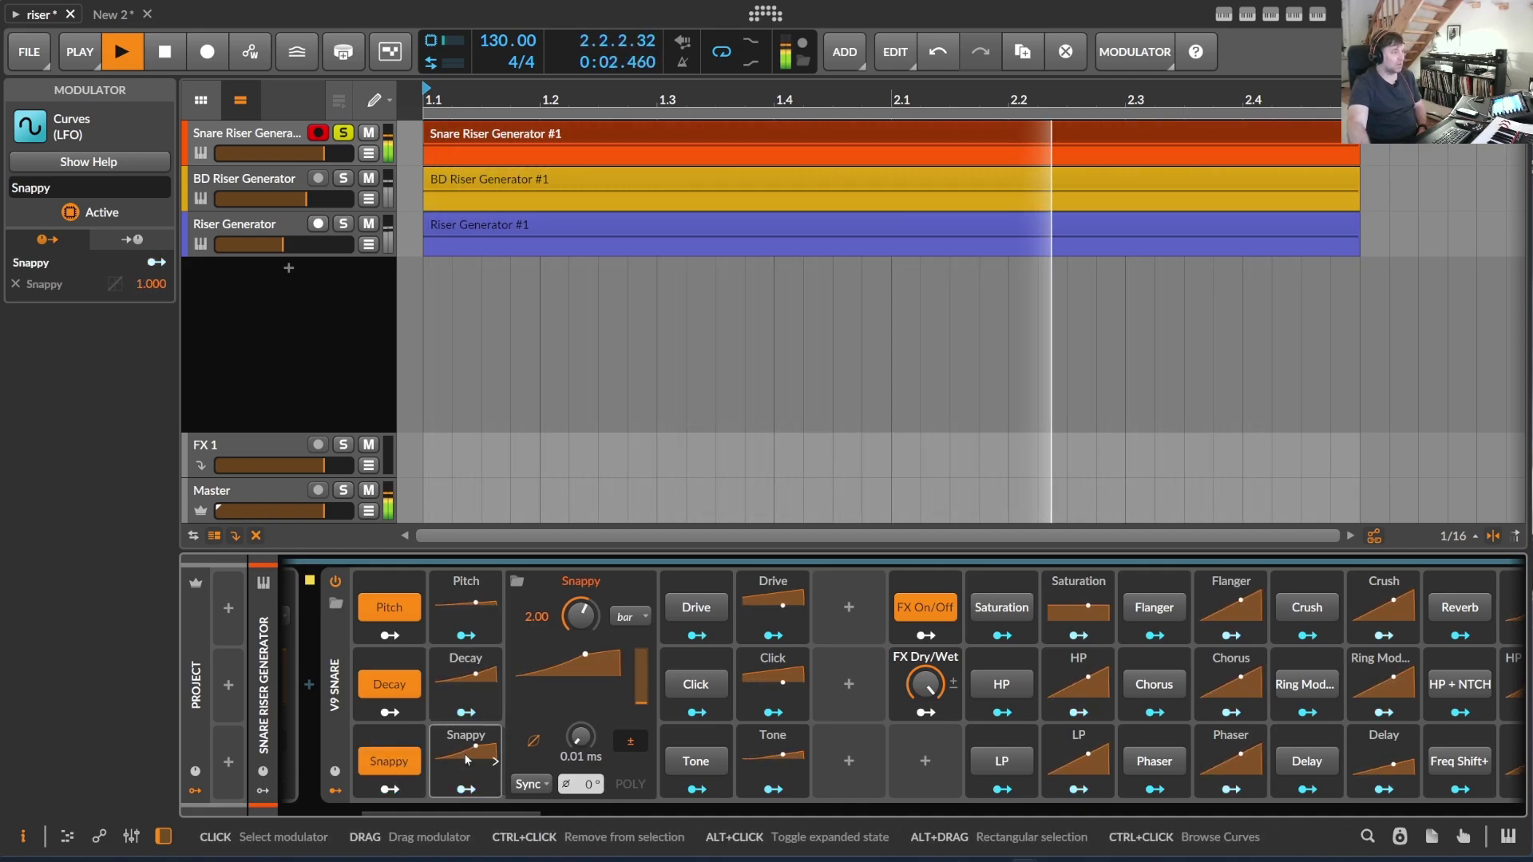
click(574, 672)
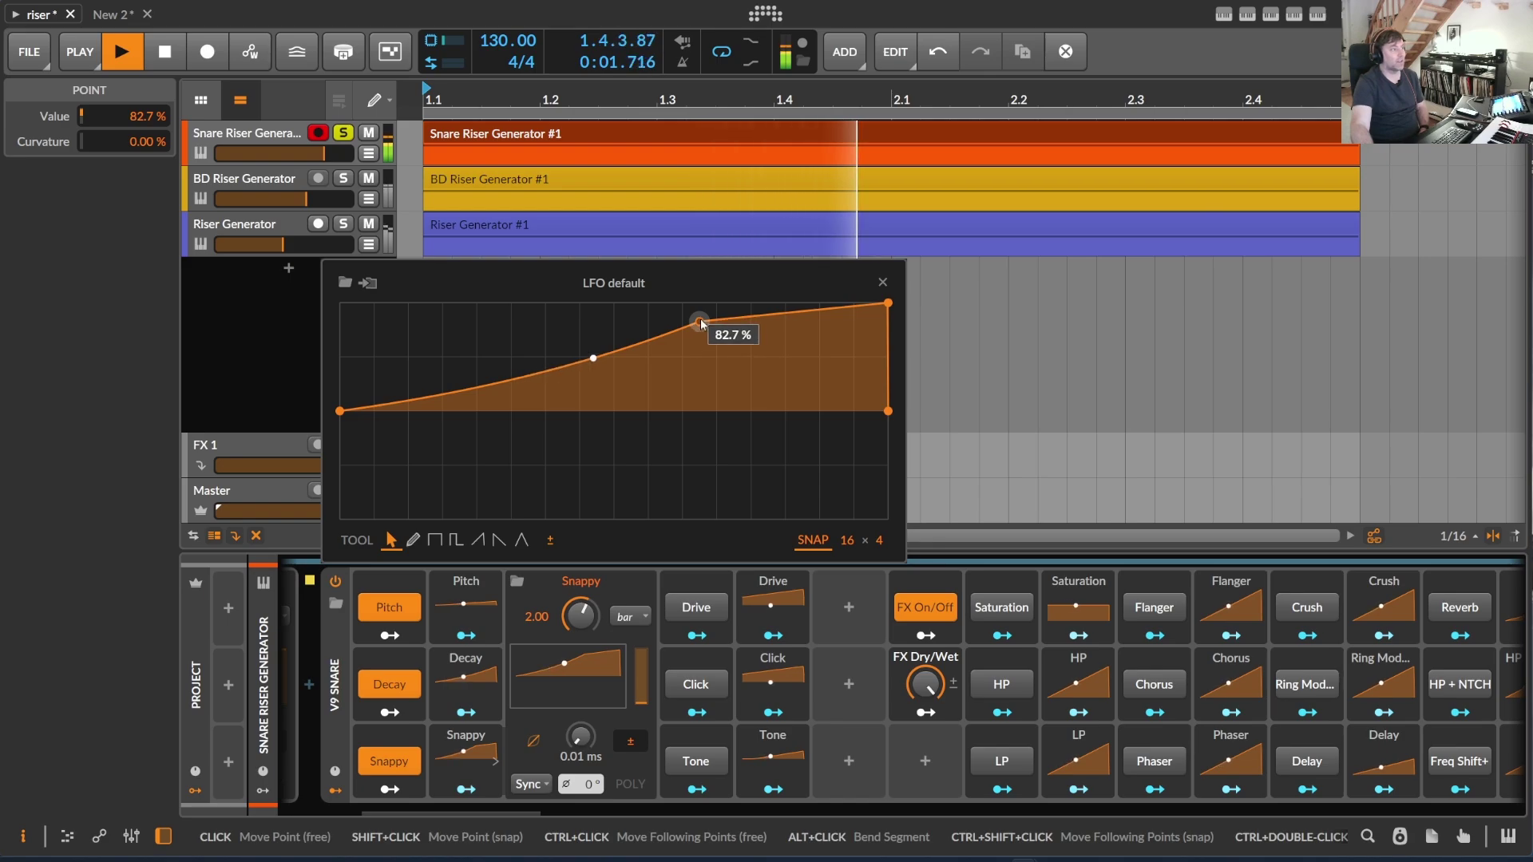
drag(701, 323, 716, 335)
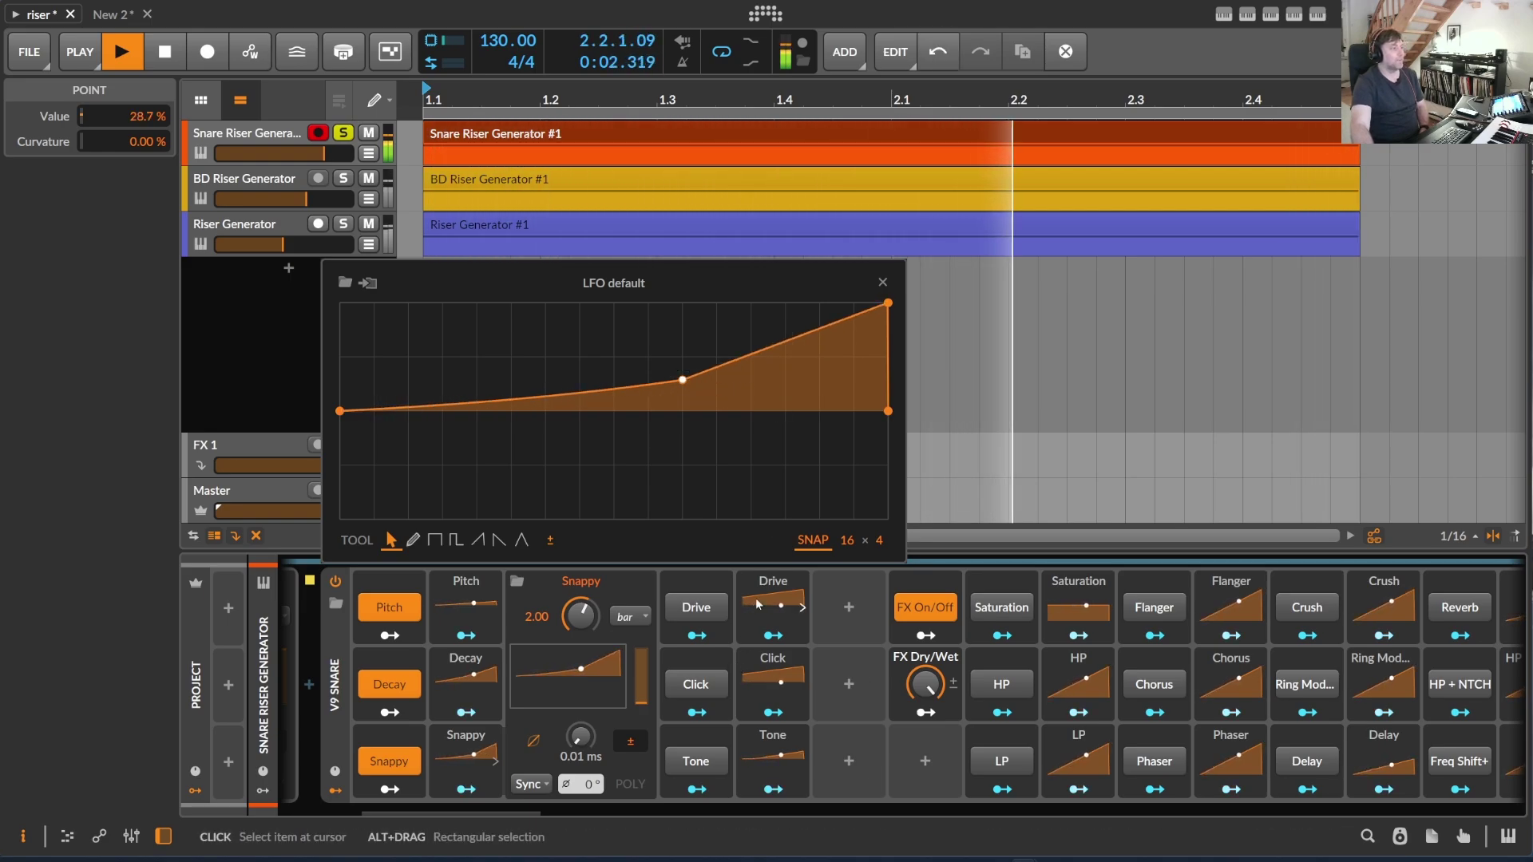
- Audition v9 Snare's Drive, Click and Tone modulations by toggling their switches, and leave all three turned on
click(700, 609)
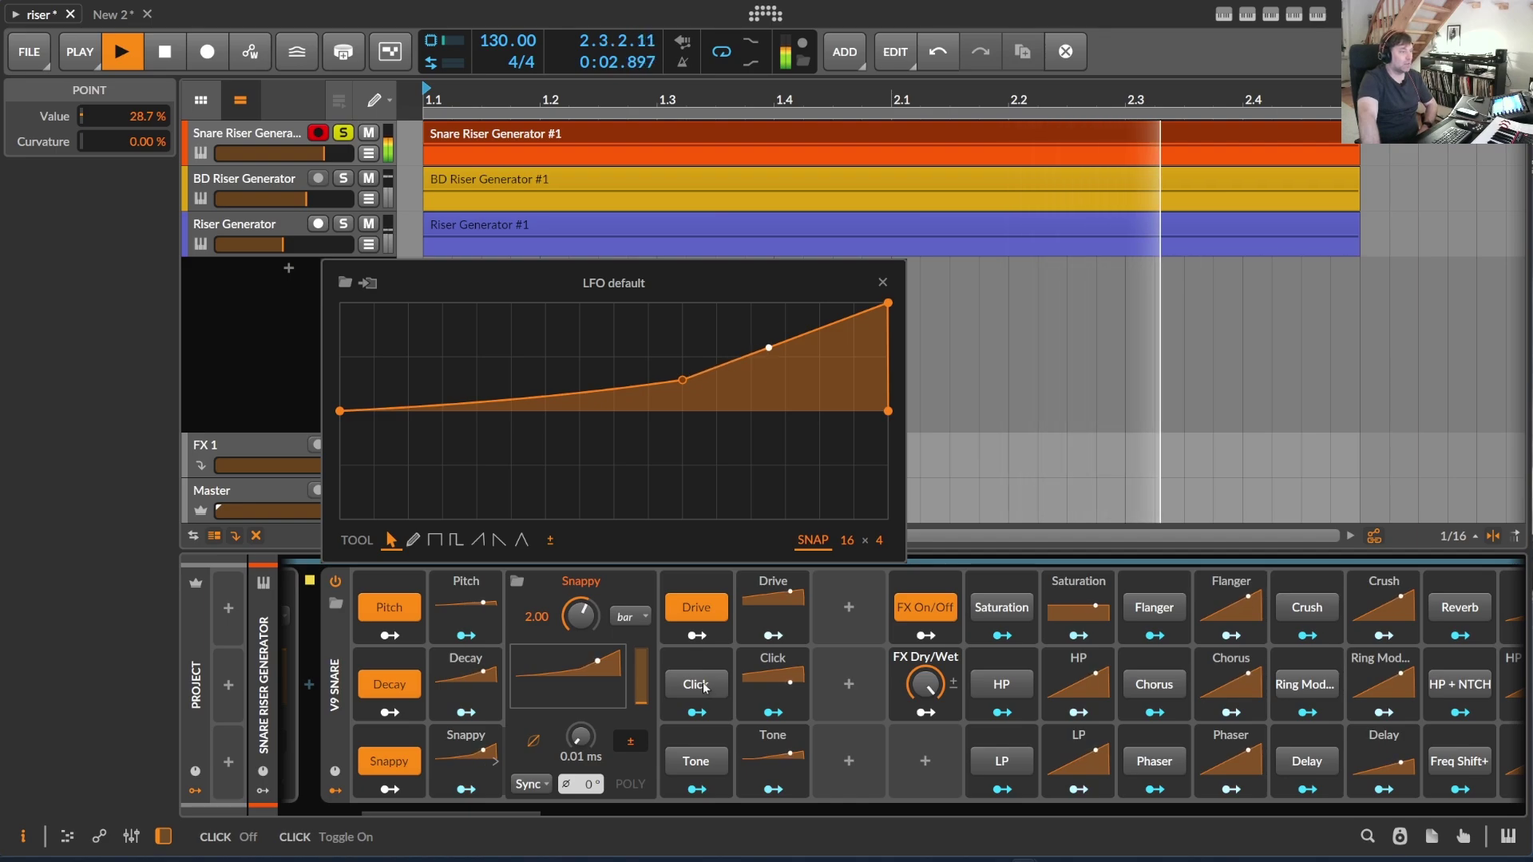
click(705, 687)
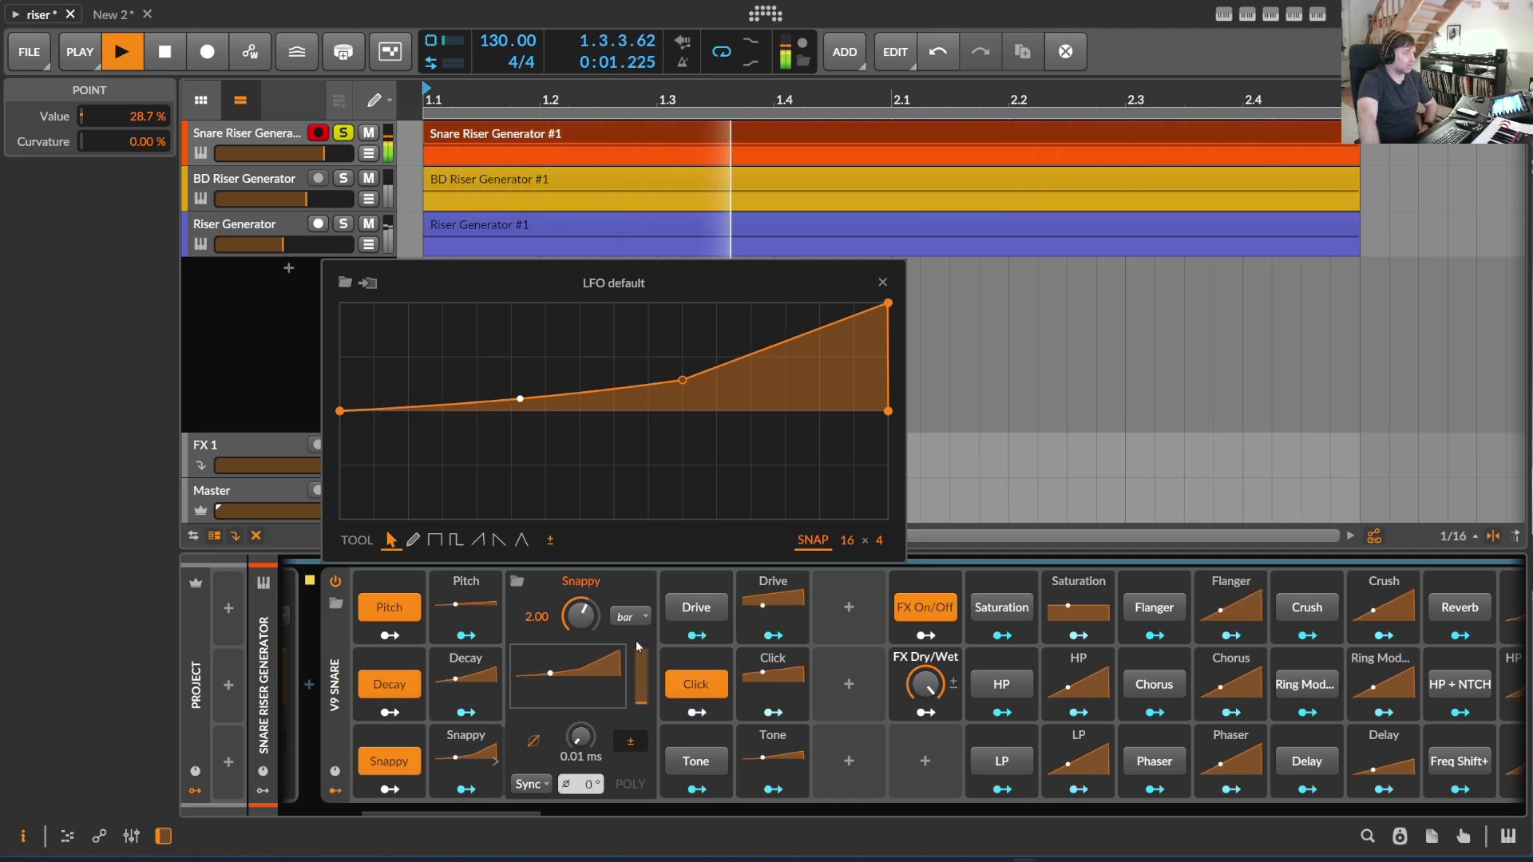
click(709, 608)
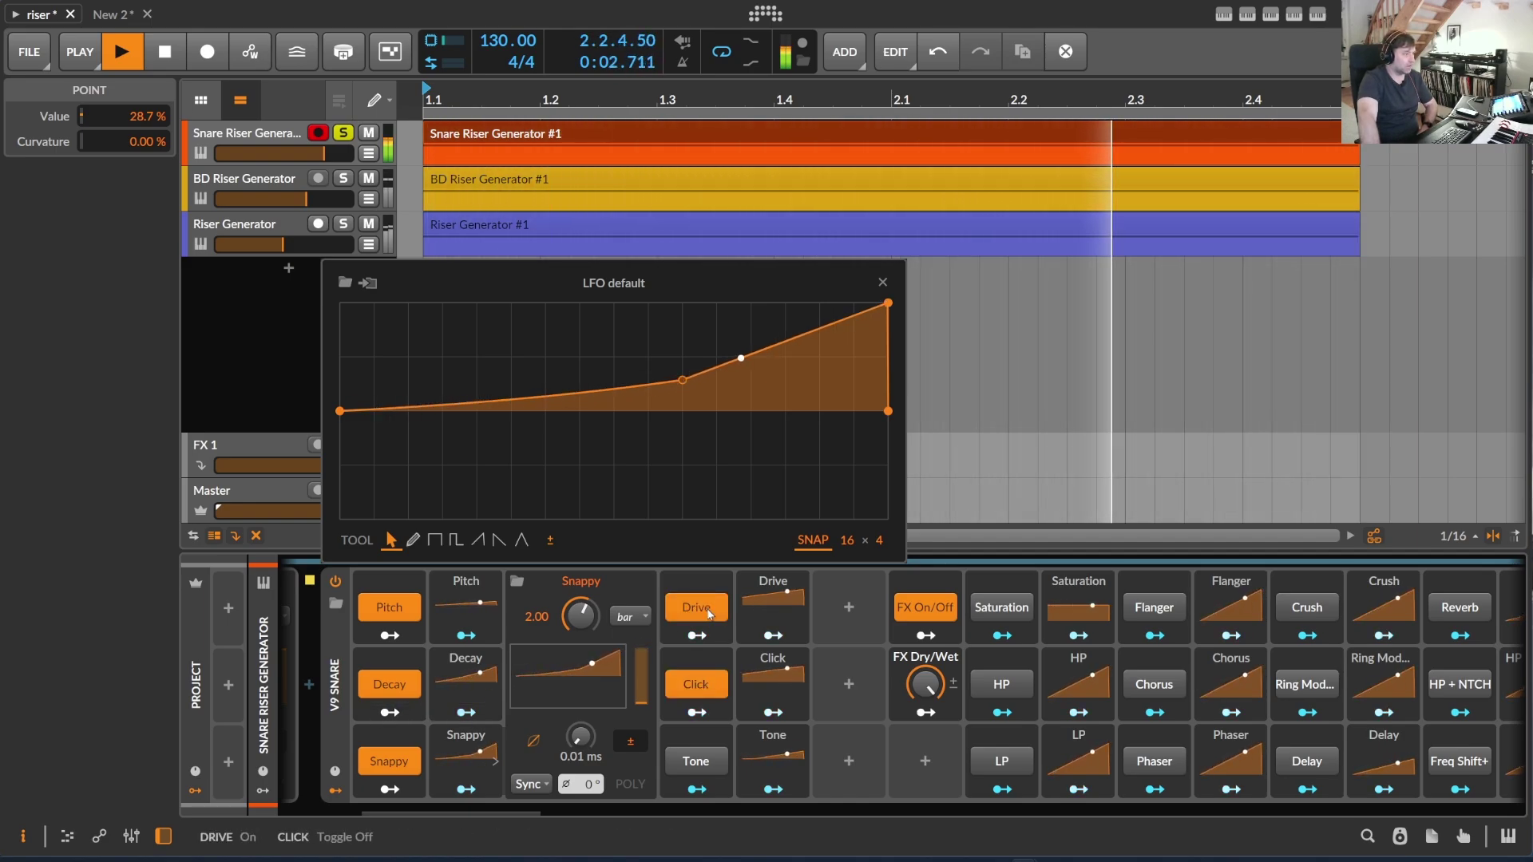
click(718, 758)
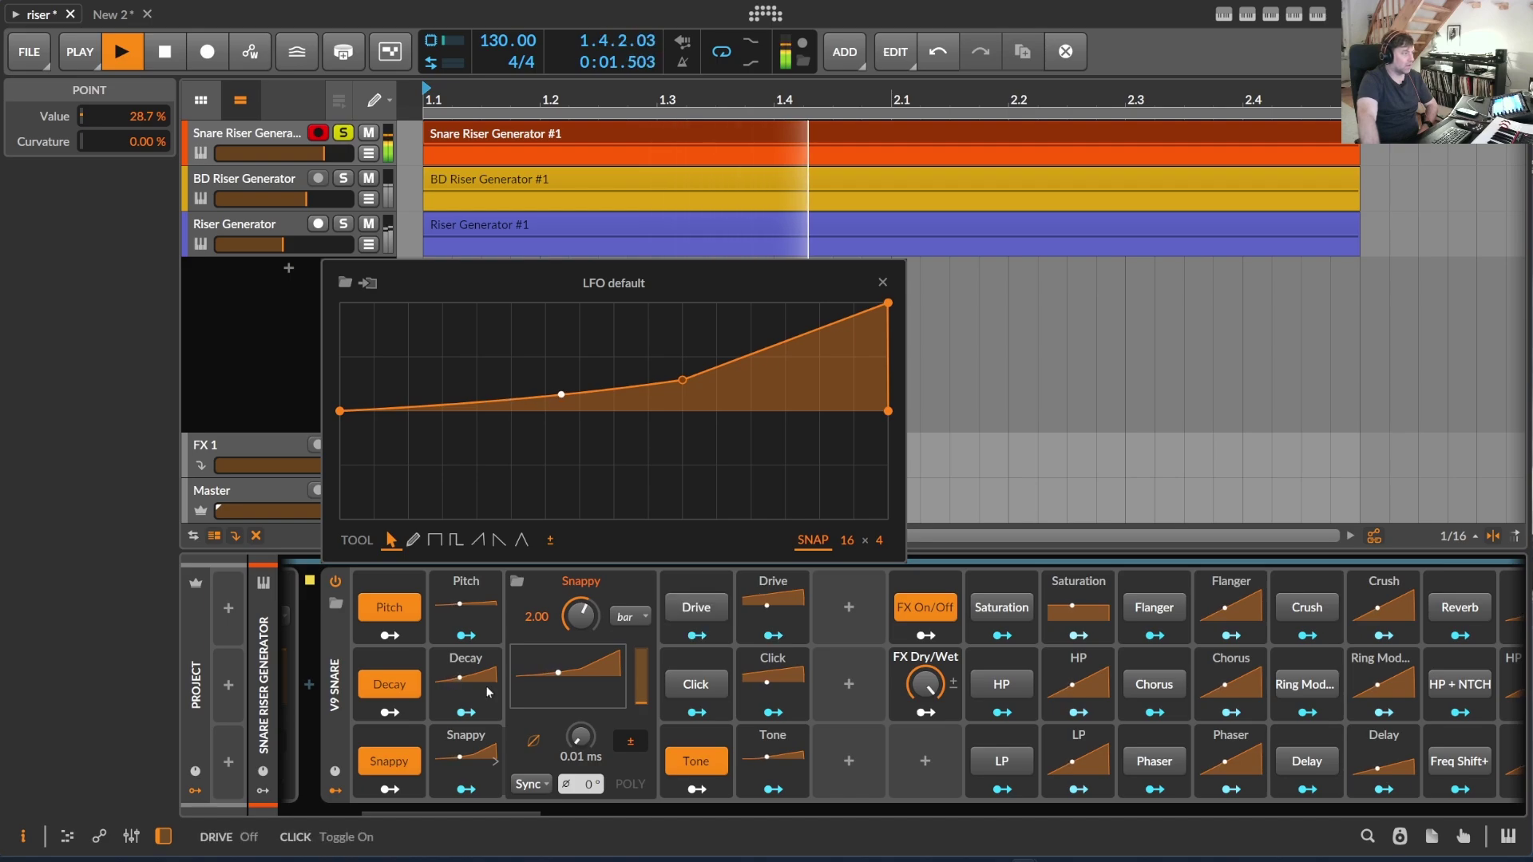
click(703, 610)
click(703, 685)
- Raise the end point of the Tone modulation curve to 100 % and close the curve editor
click(801, 760)
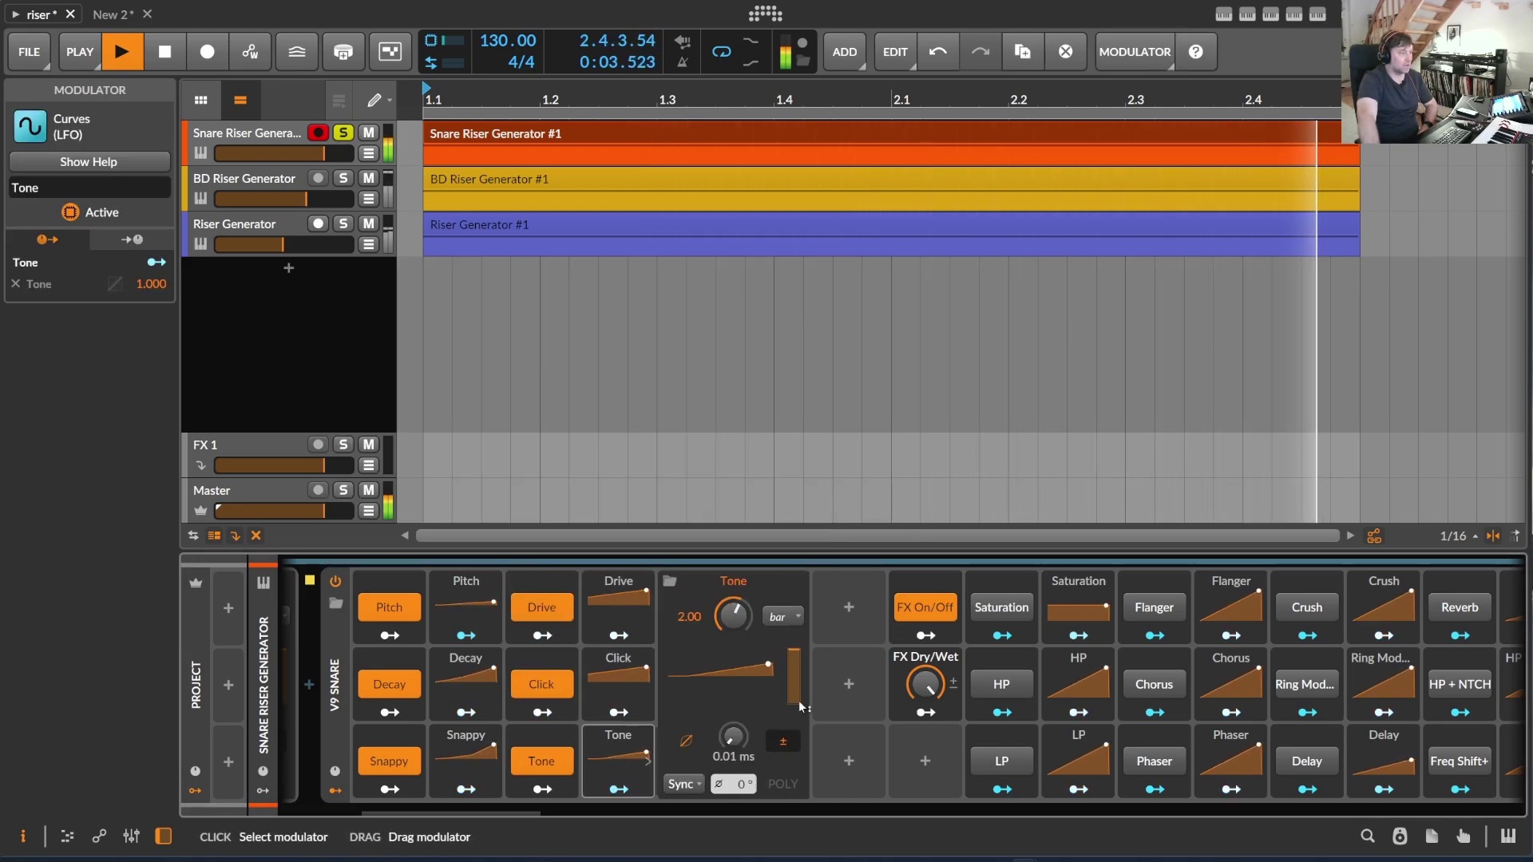
click(768, 666)
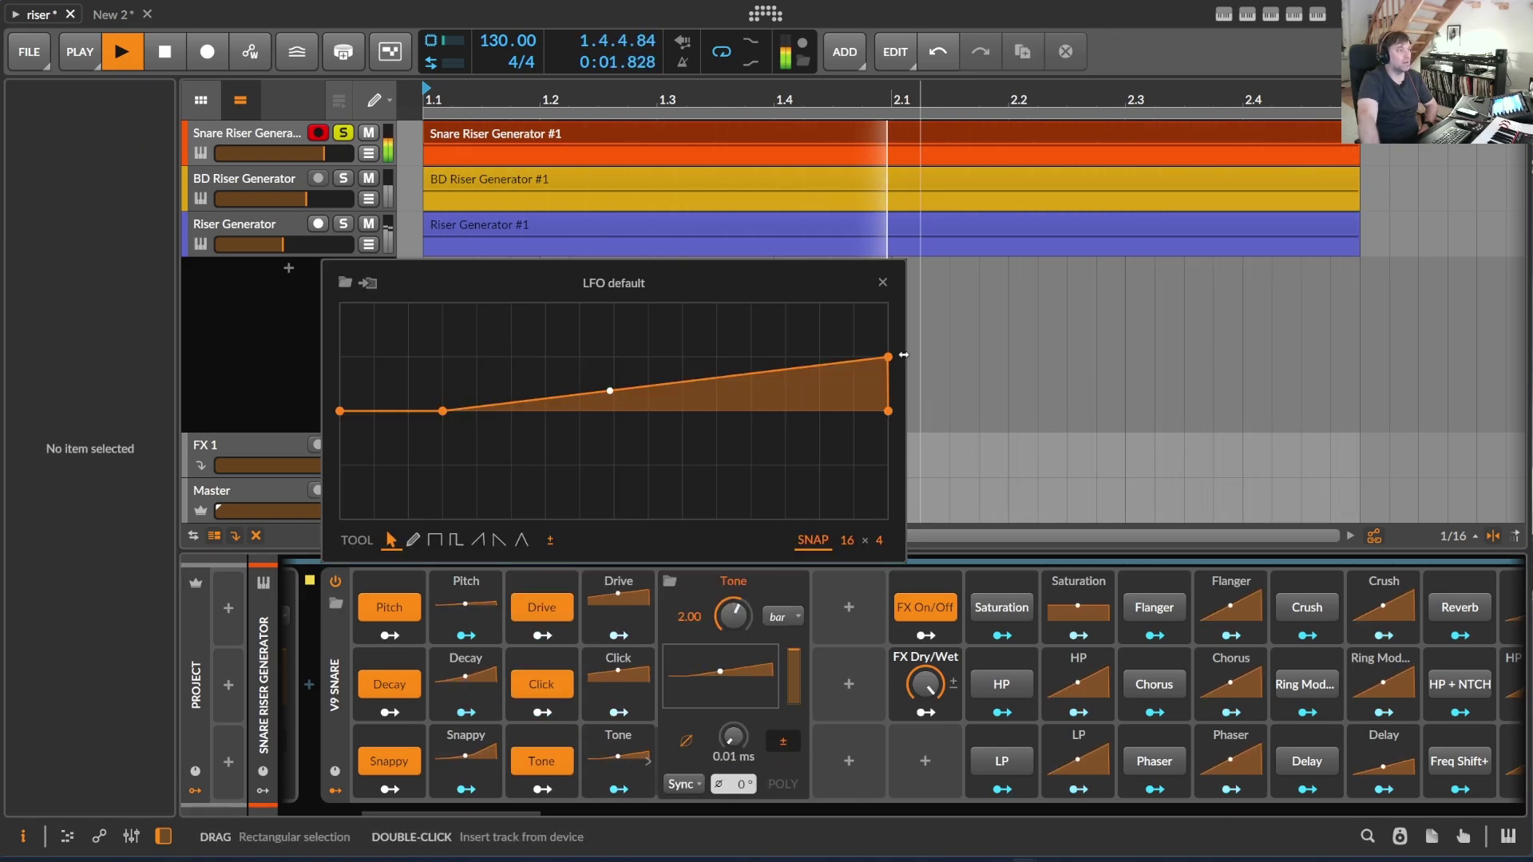
drag(903, 355, 882, 280)
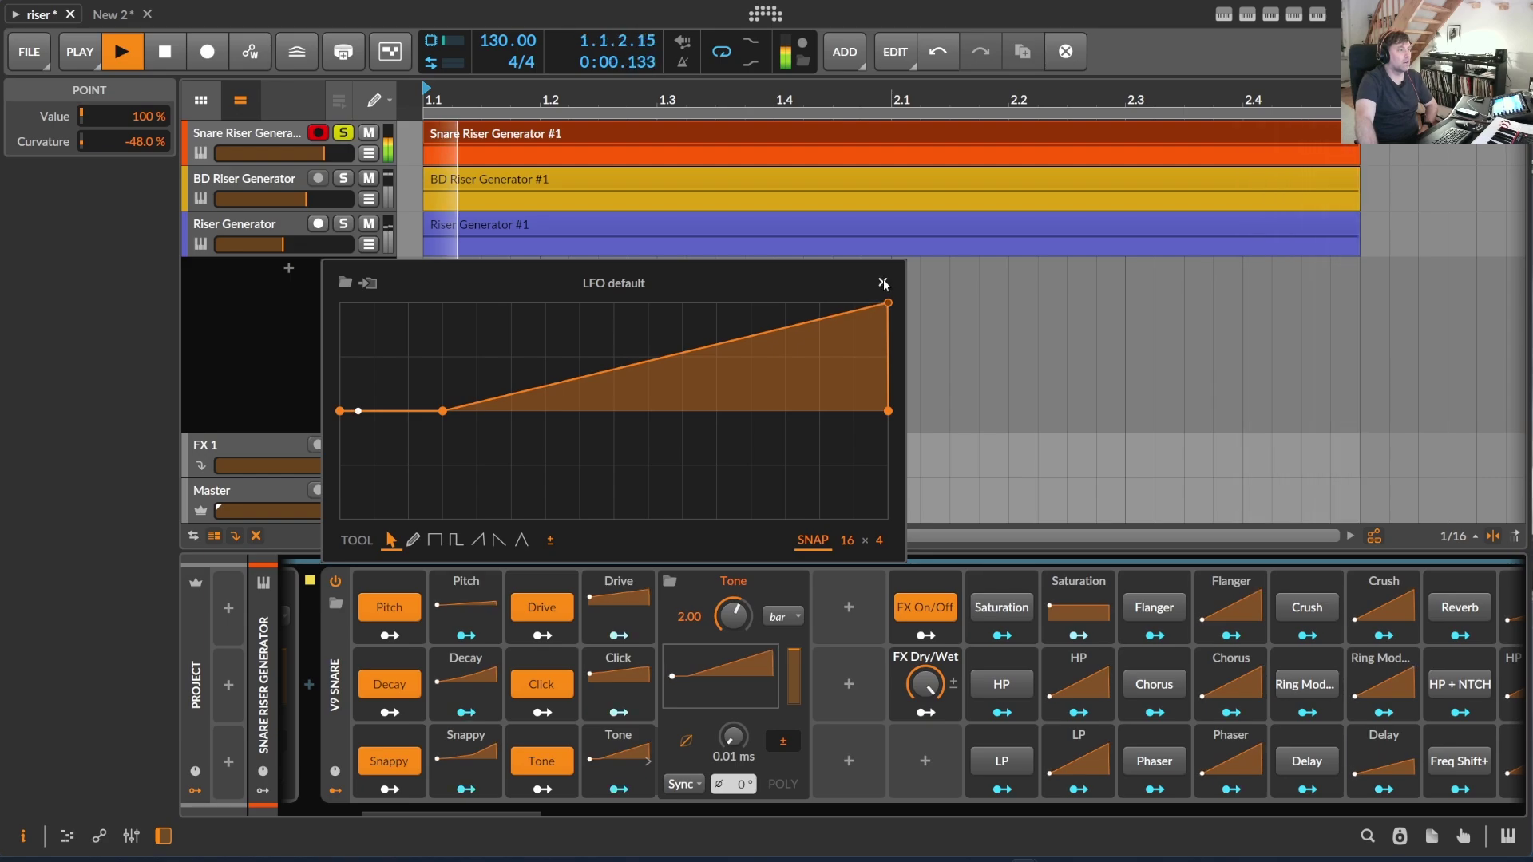
click(883, 283)
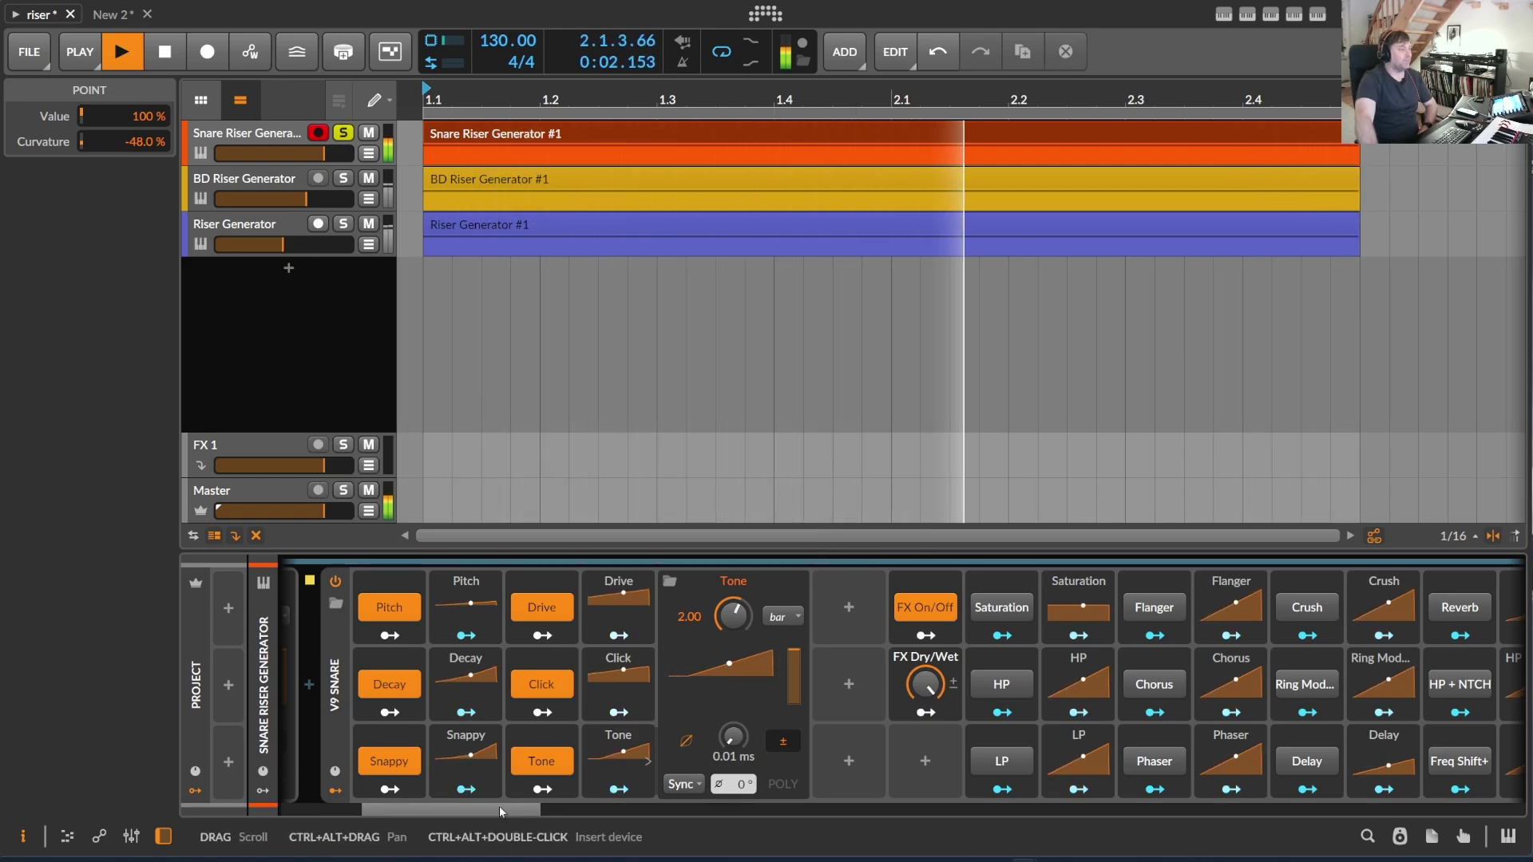
- Turn on the Saturation effect and compare its sound at a lower FX Dry/Wet setting, returning the mix to 100 %
mouse_move(500, 807)
mouse_down()
mouse_move(619, 819)
mouse_move(337, 817)
mouse_move(564, 833)
mouse_move(476, 833)
mouse_move(516, 821)
mouse_up()
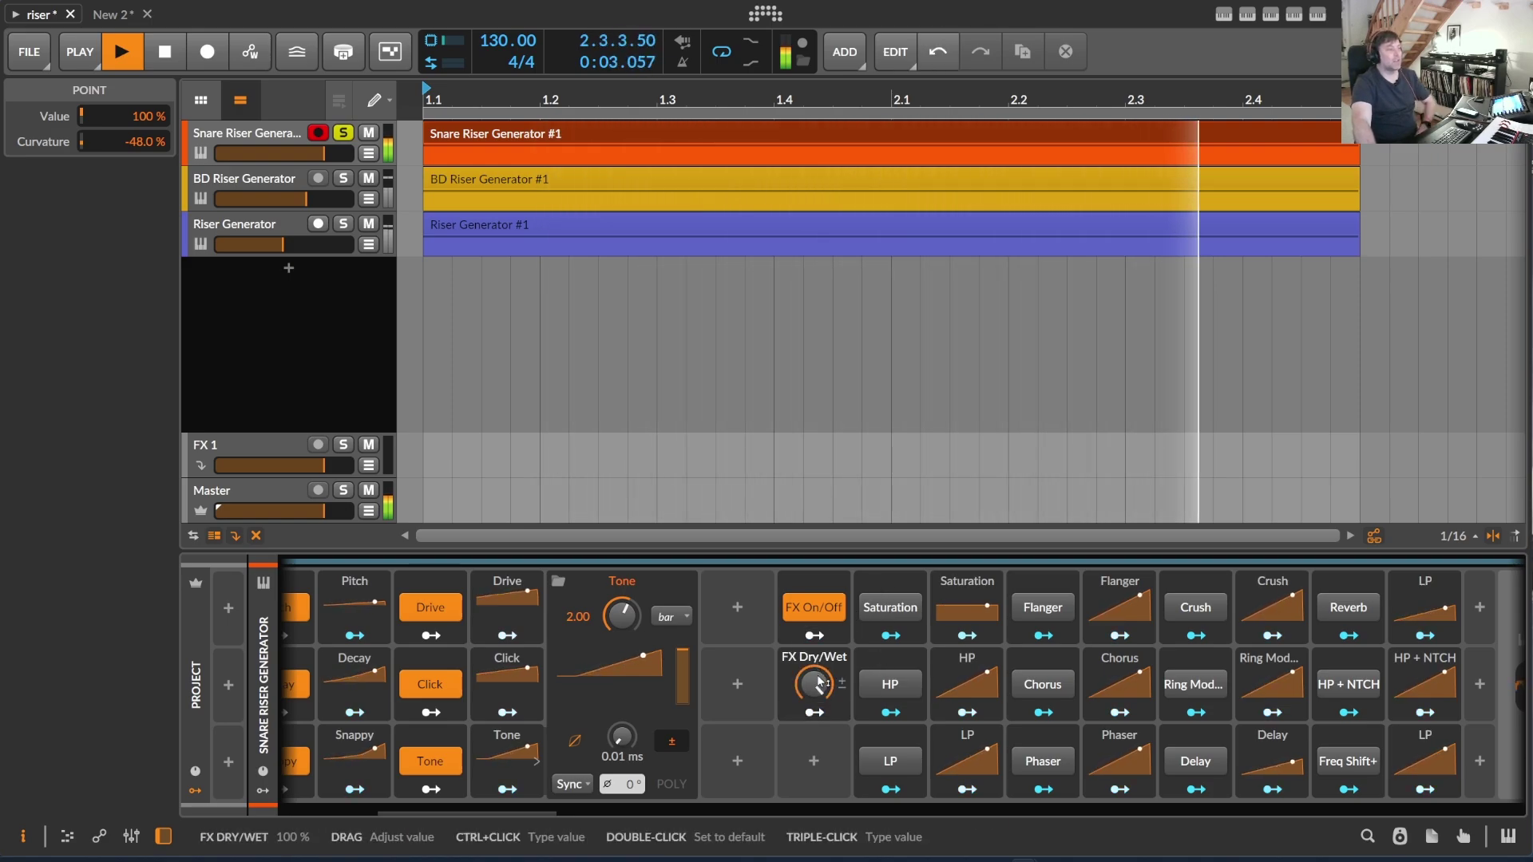
mouse_move(814, 684)
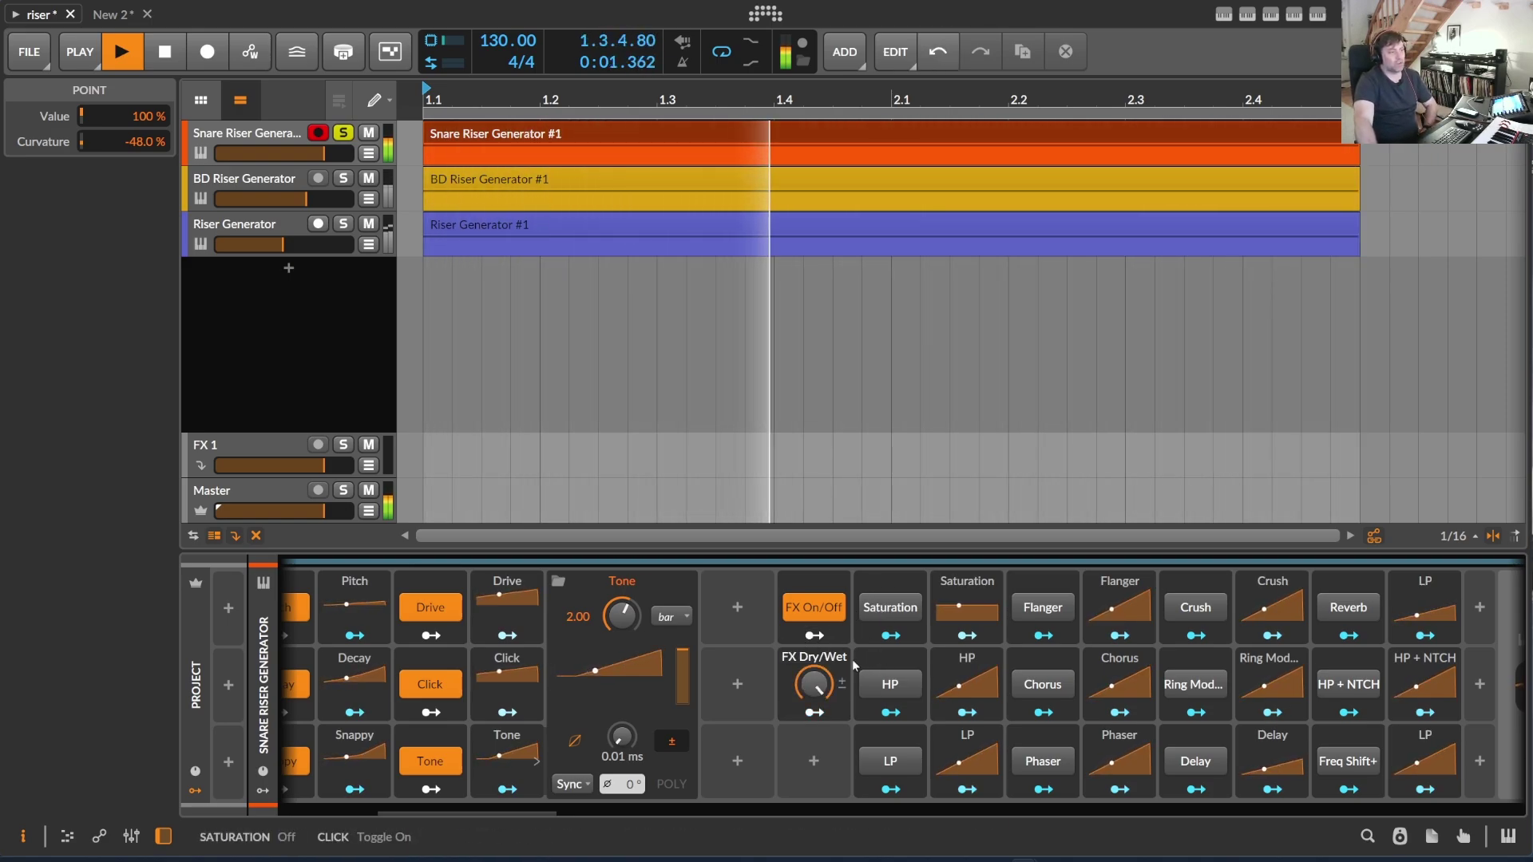
click(890, 607)
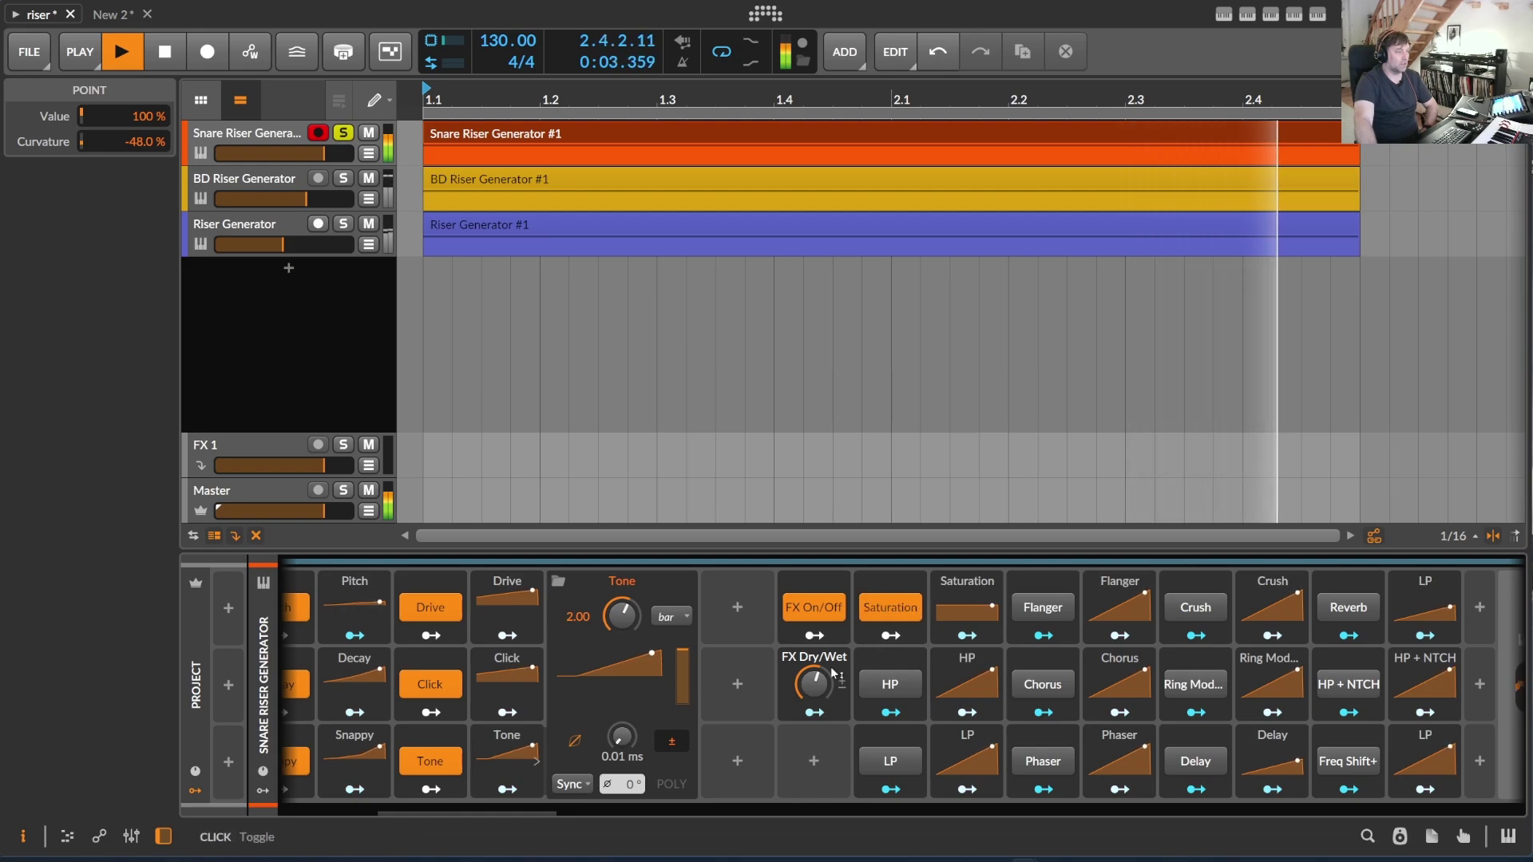
drag(814, 683, 822, 692)
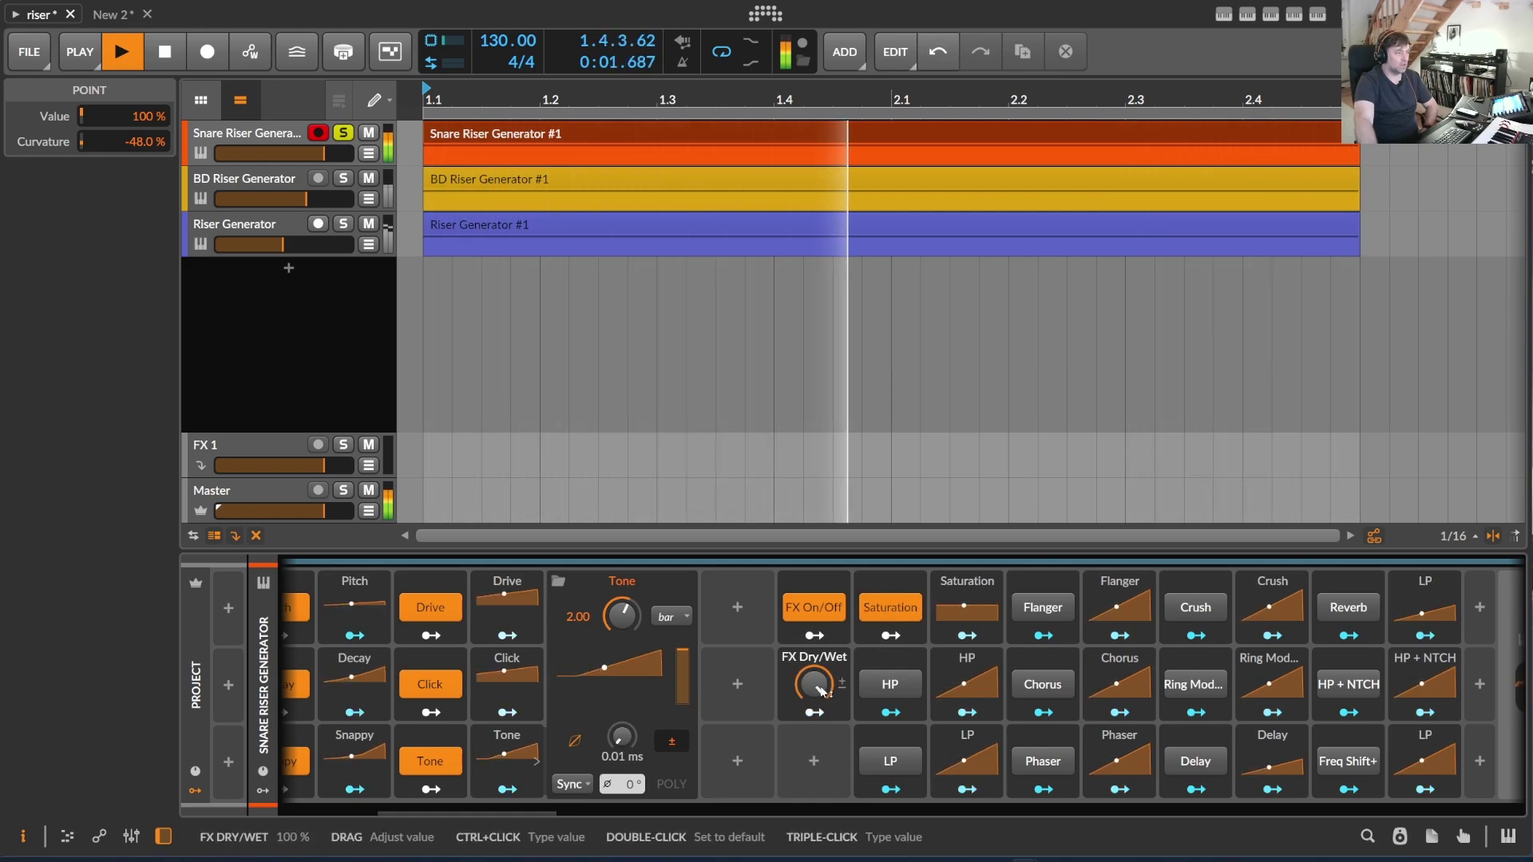
- Try moving the Saturation curve's end point to 100 % and back to 50 %, and try FX Dry/Wet at about 27 %
click(974, 588)
click(914, 687)
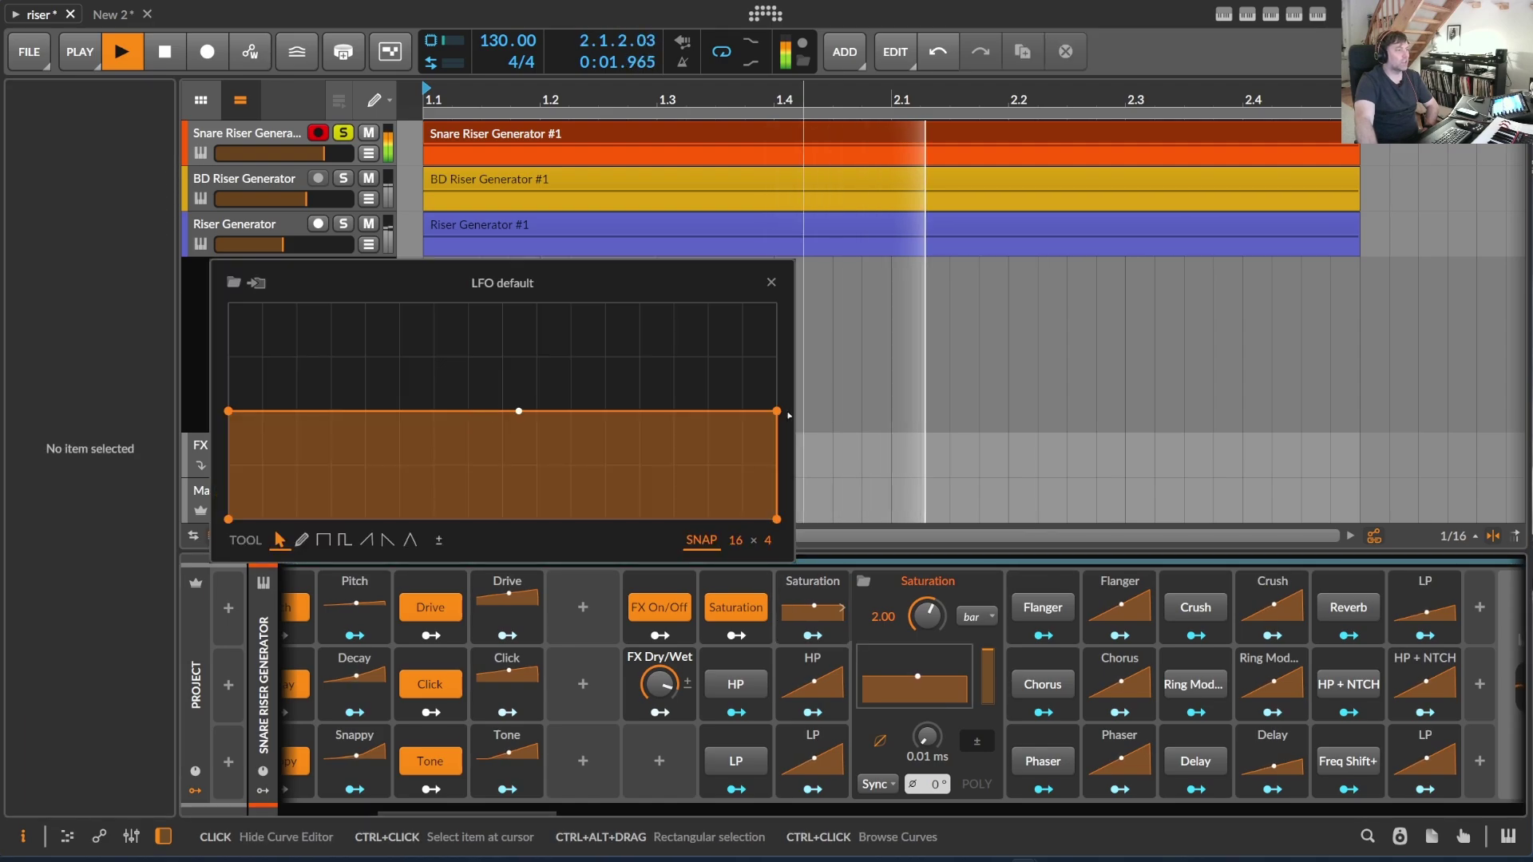
drag(777, 410, 468, 303)
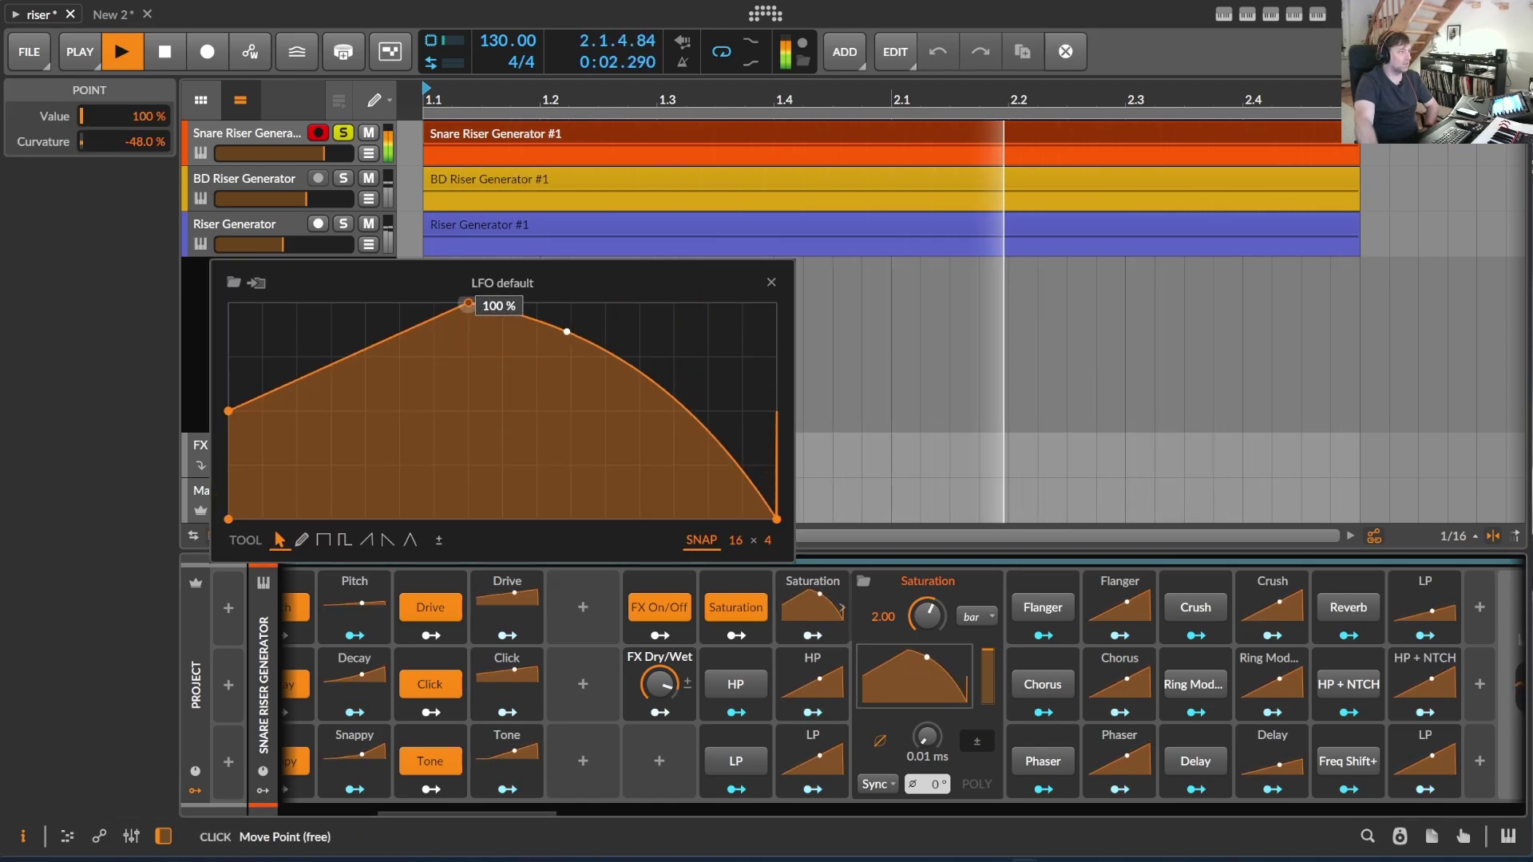
drag(468, 303, 724, 412)
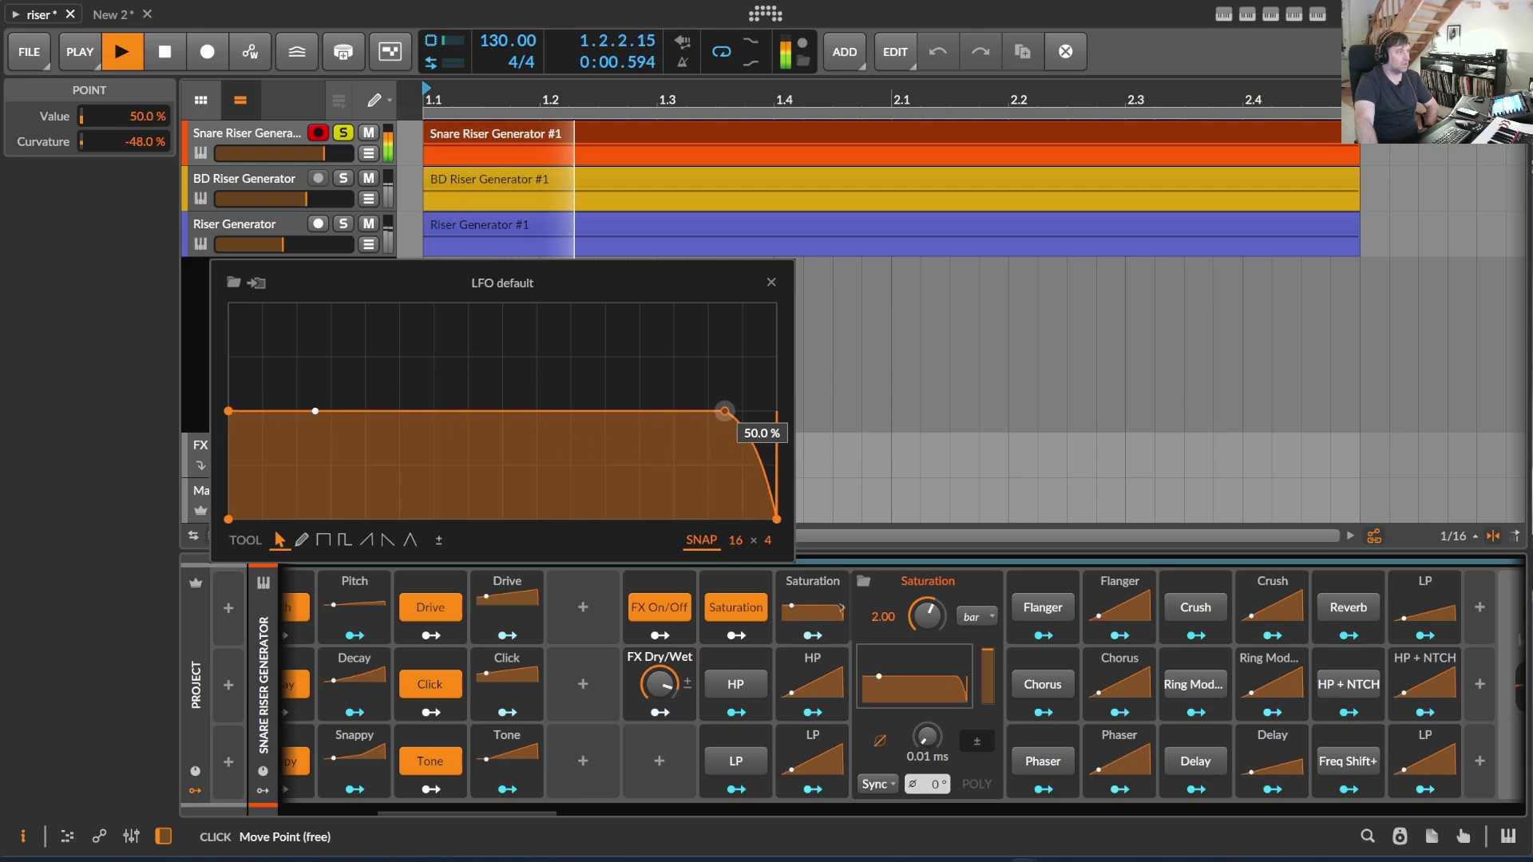
click(792, 292)
mouse_move(660, 684)
mouse_down()
mouse_move(660, 707)
mouse_move(660, 679)
mouse_up()
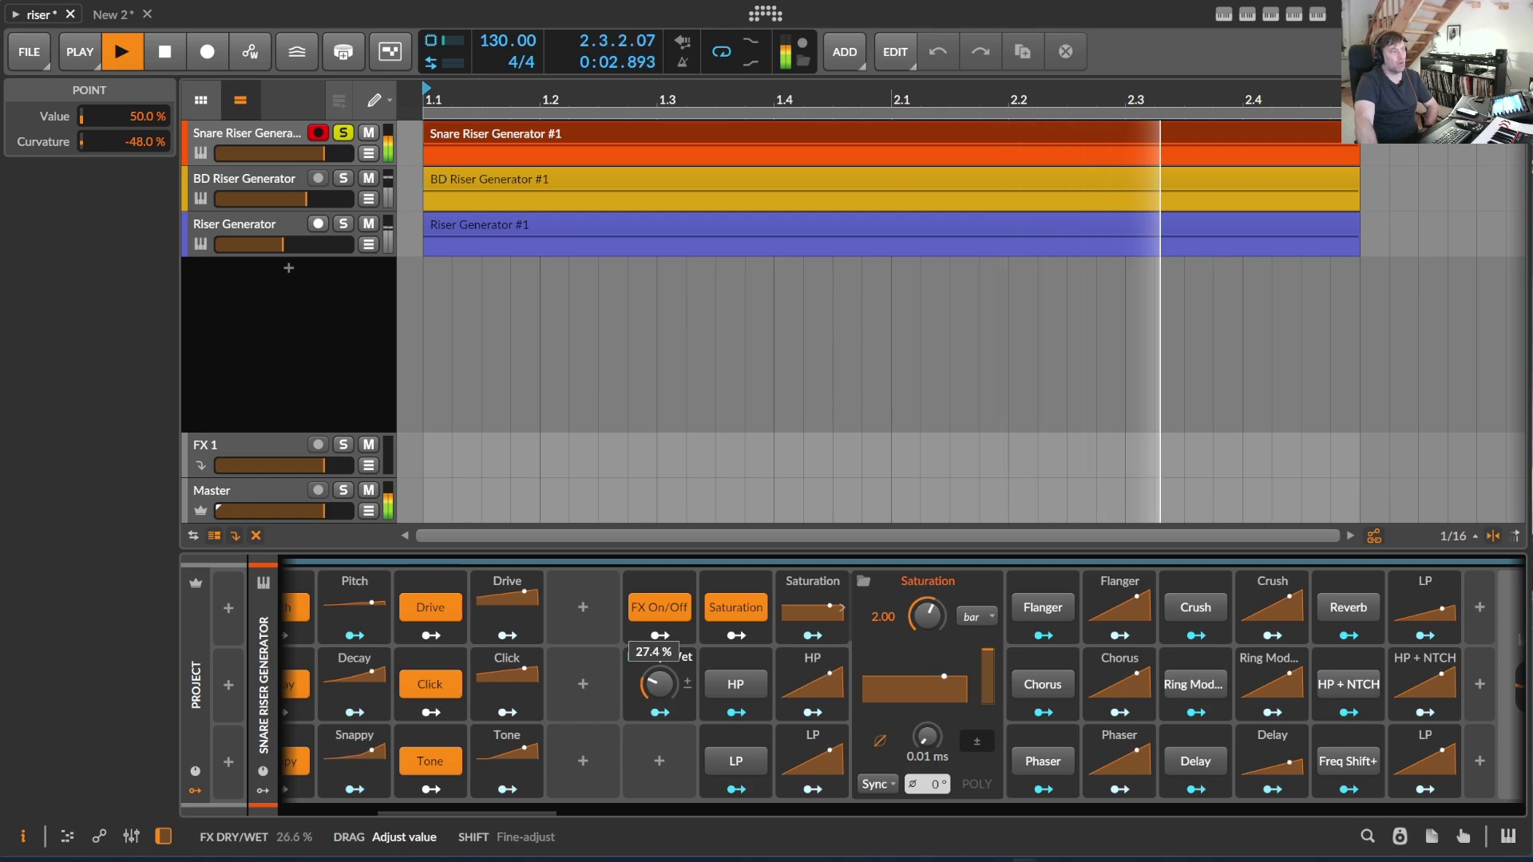
- Turn on the HP effect and reshape its curve with a new late point at 50 % and the end point at 83.7 %
click(735, 685)
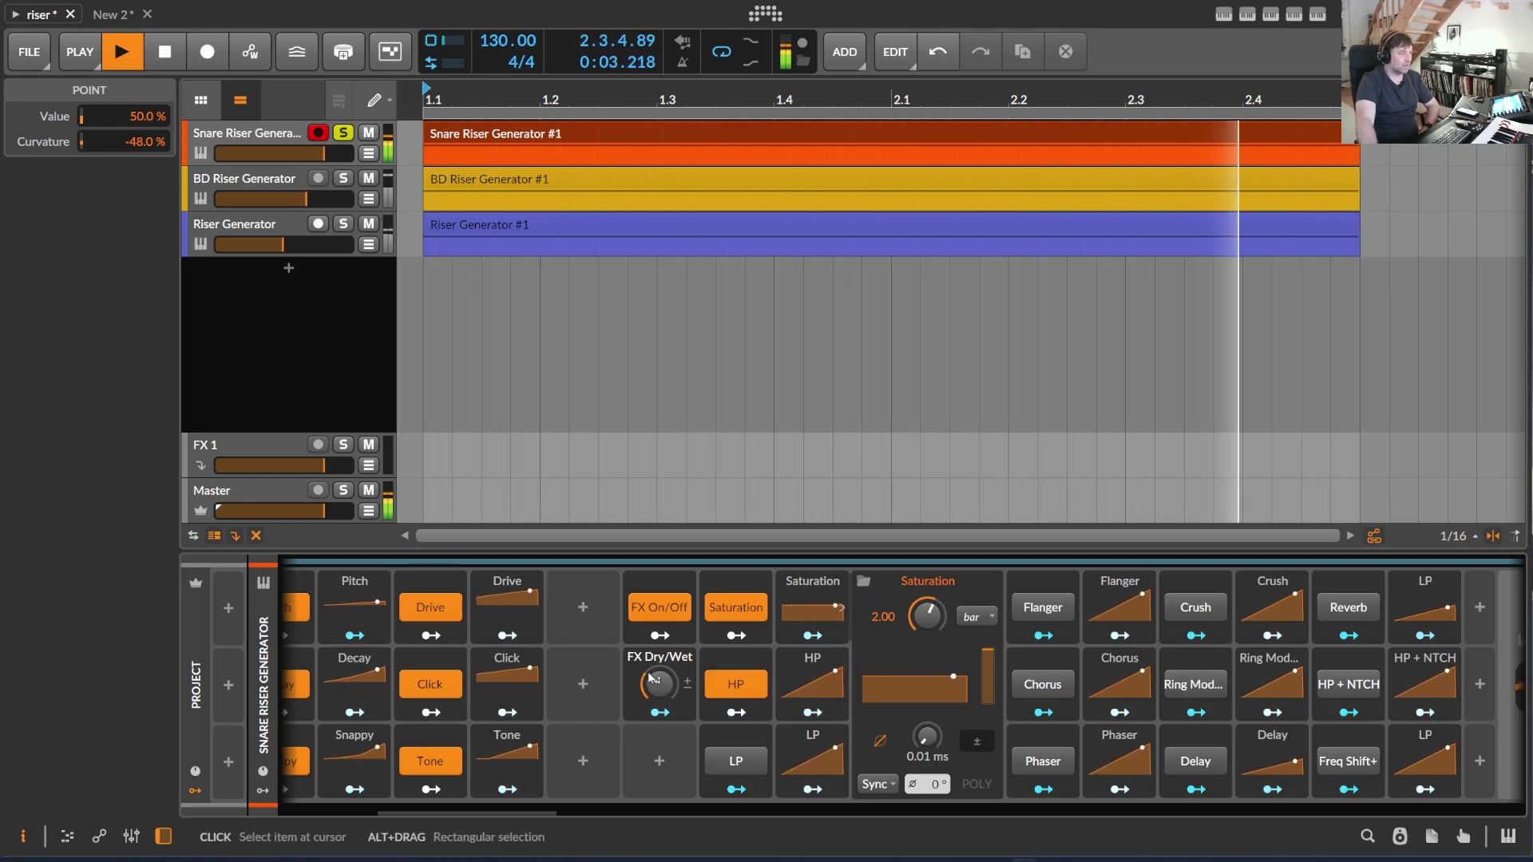
click(832, 678)
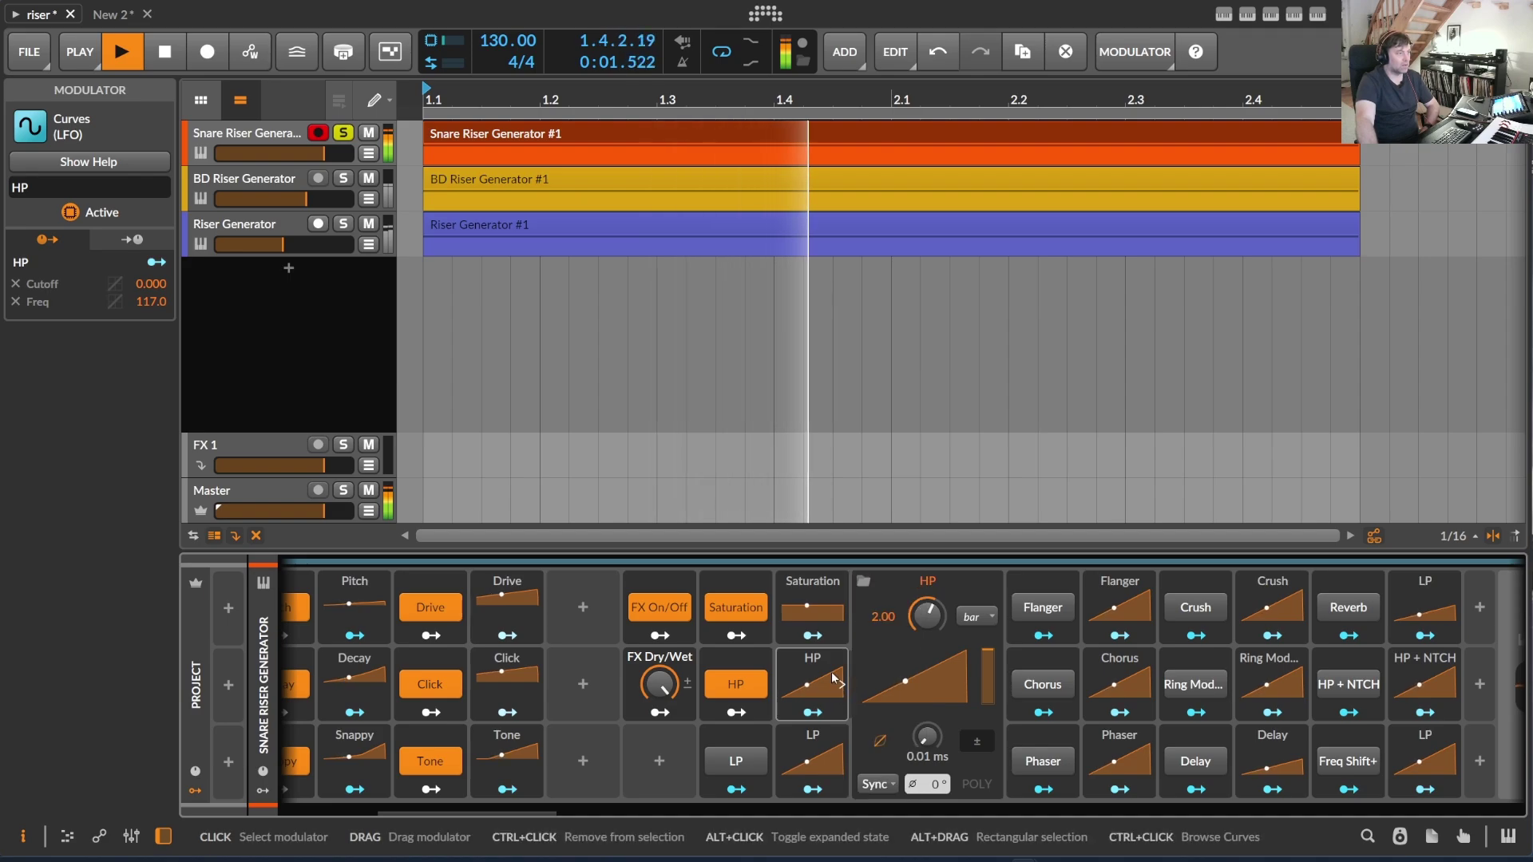
click(833, 680)
click(836, 683)
click(839, 687)
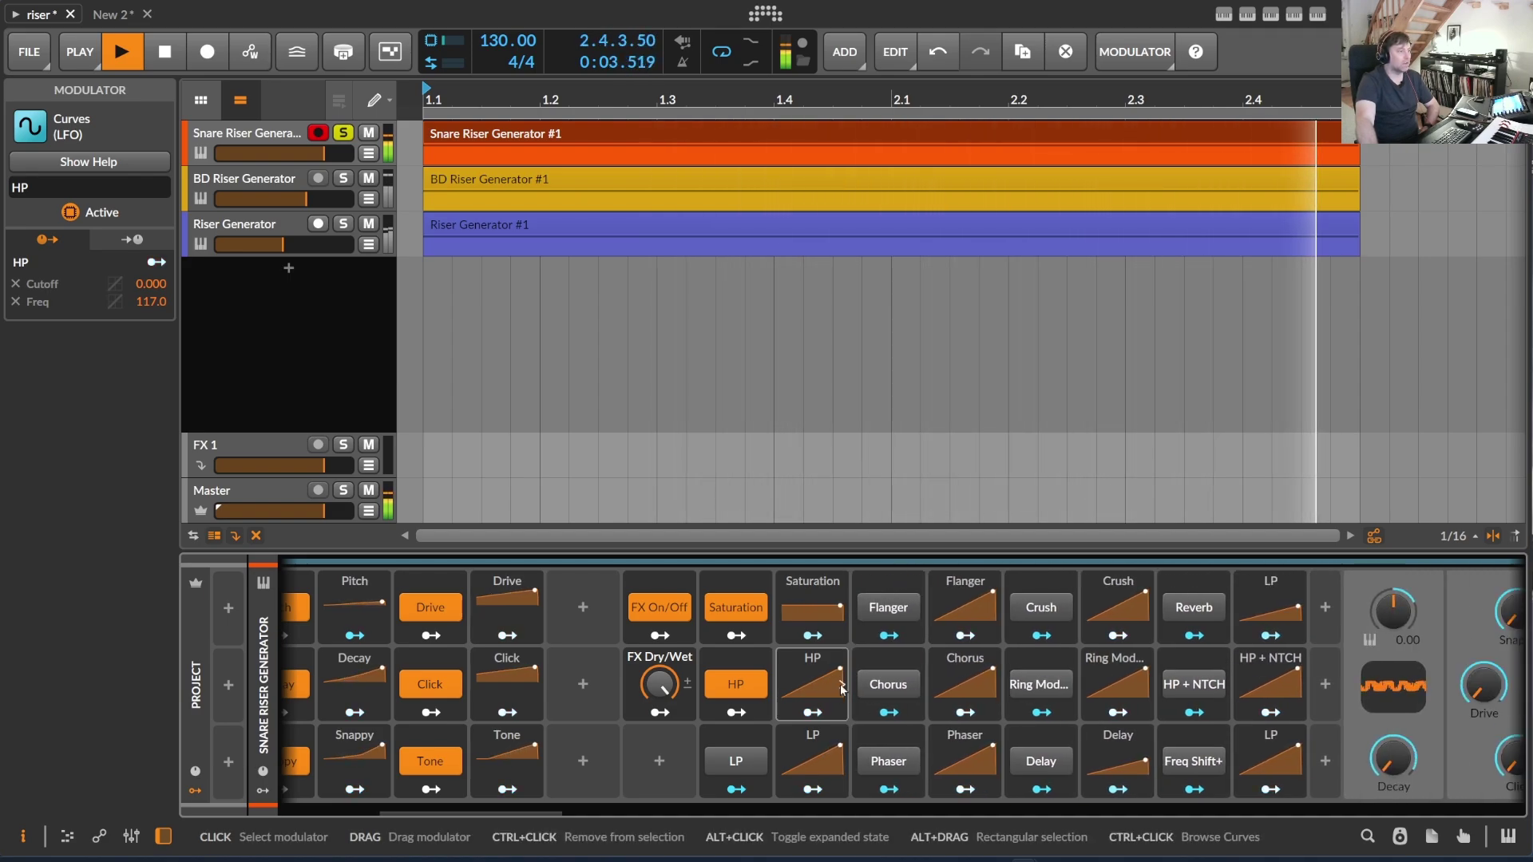
click(842, 689)
click(913, 662)
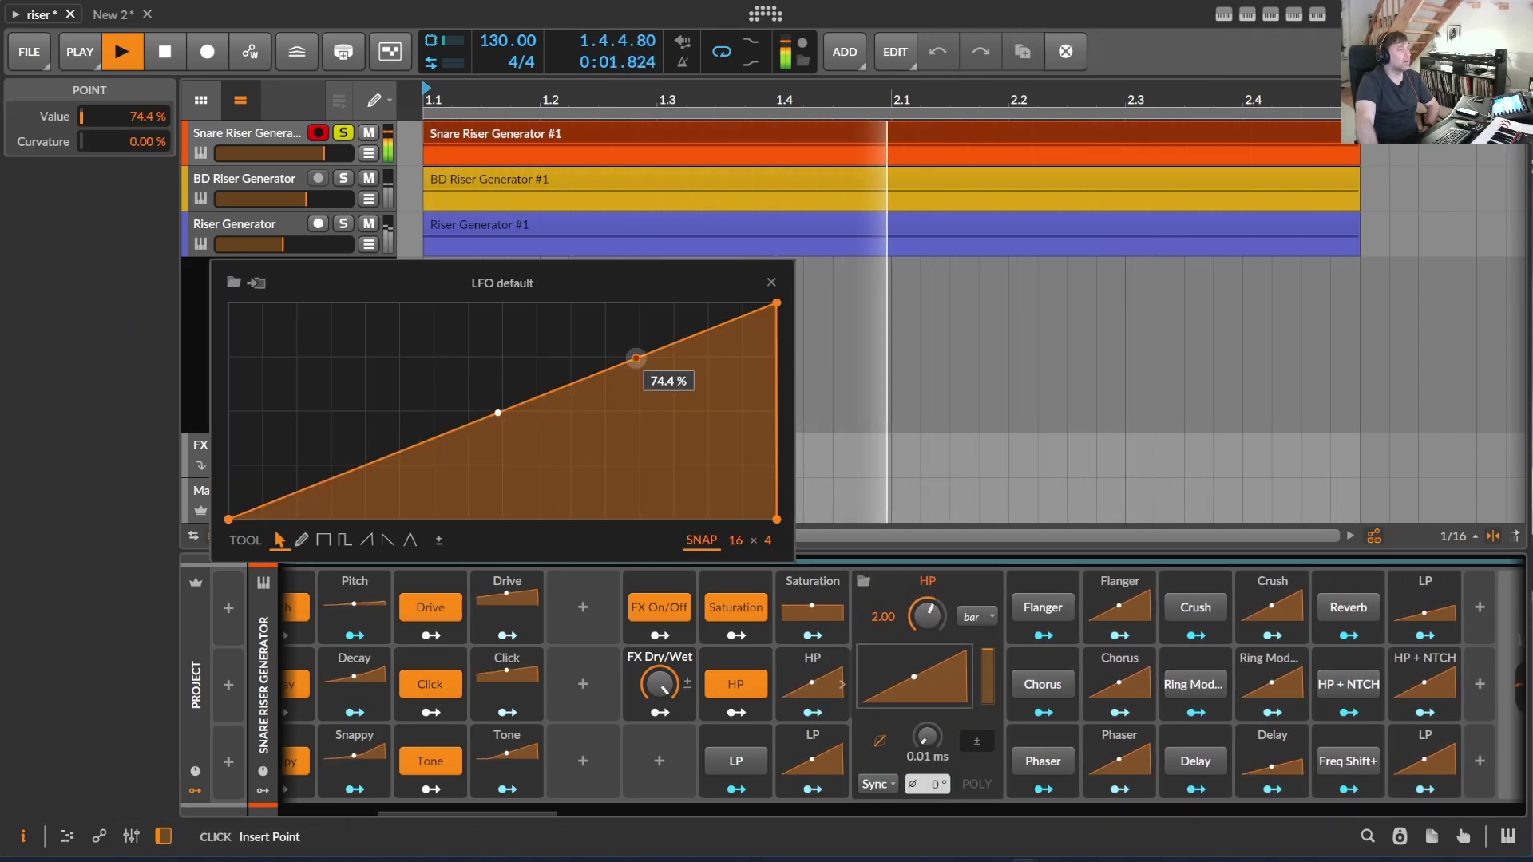
drag(635, 357, 690, 411)
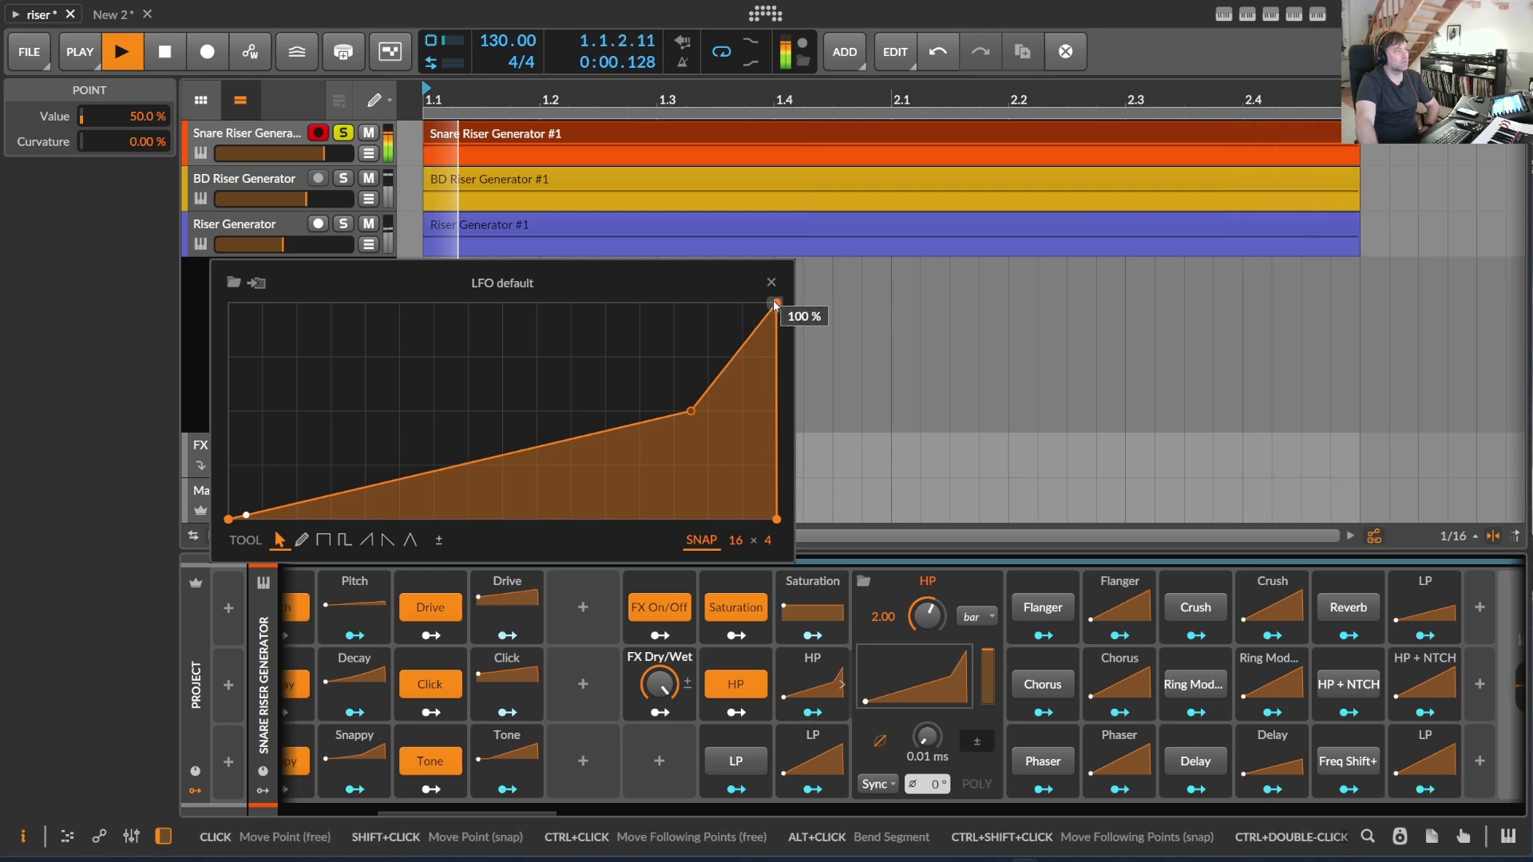
drag(774, 304, 776, 339)
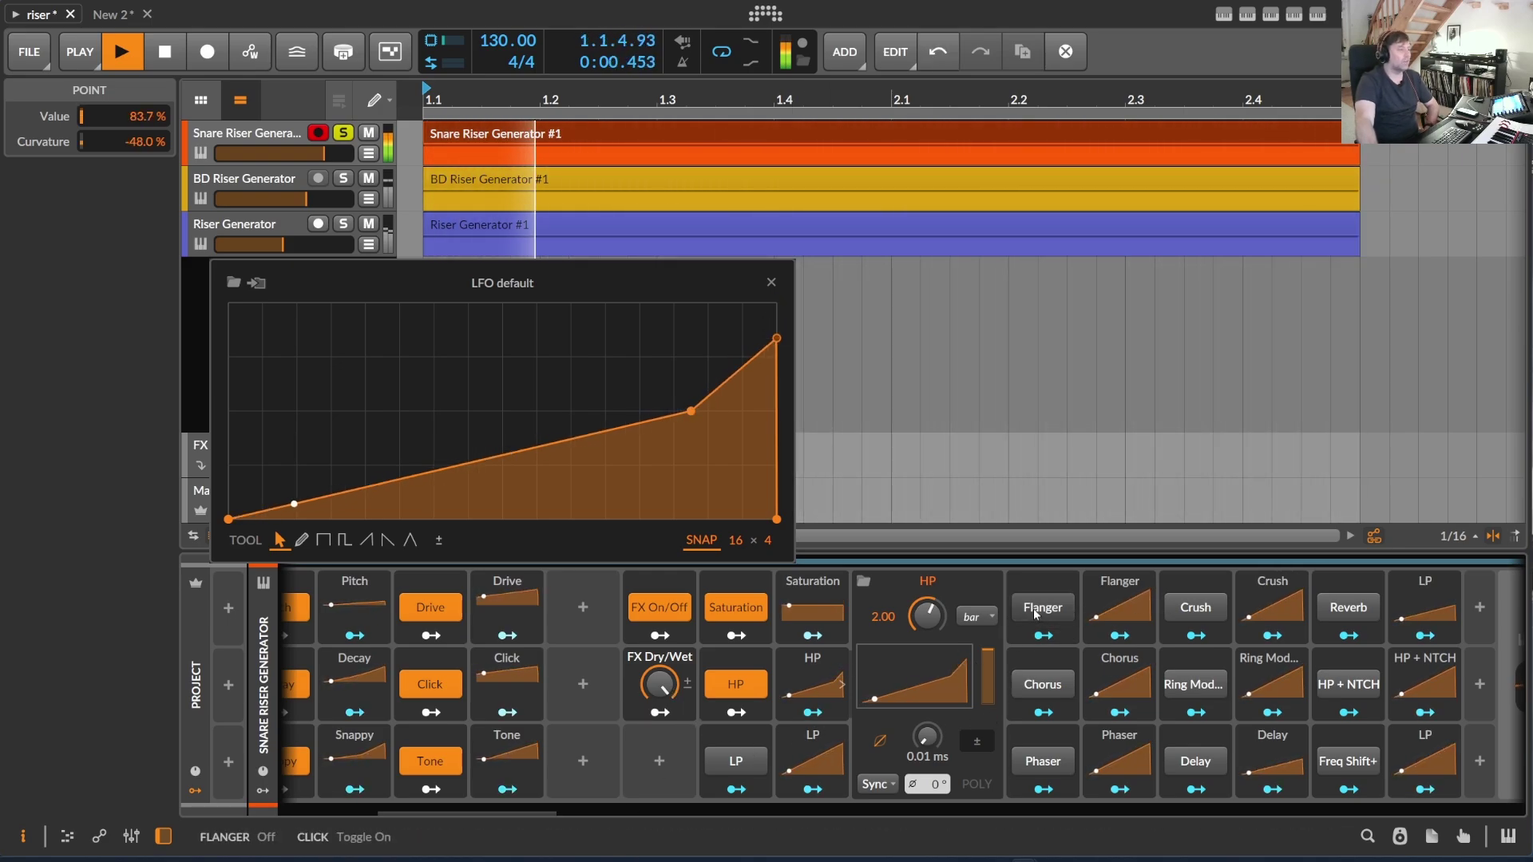
- Audition the Flanger, Chorus and Phaser effects by switching them on and off again
click(1052, 686)
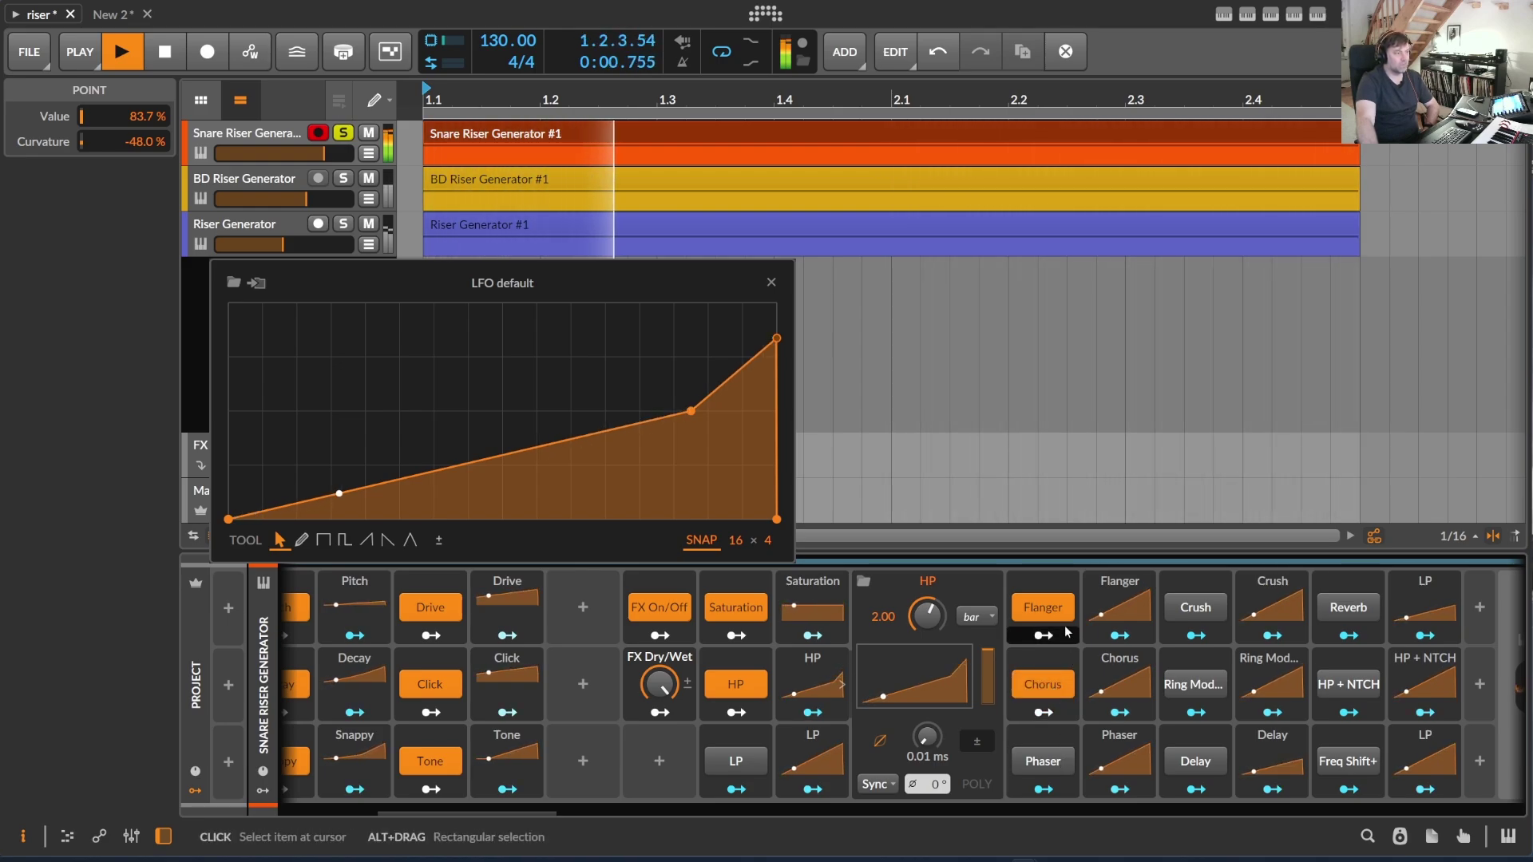
click(1046, 608)
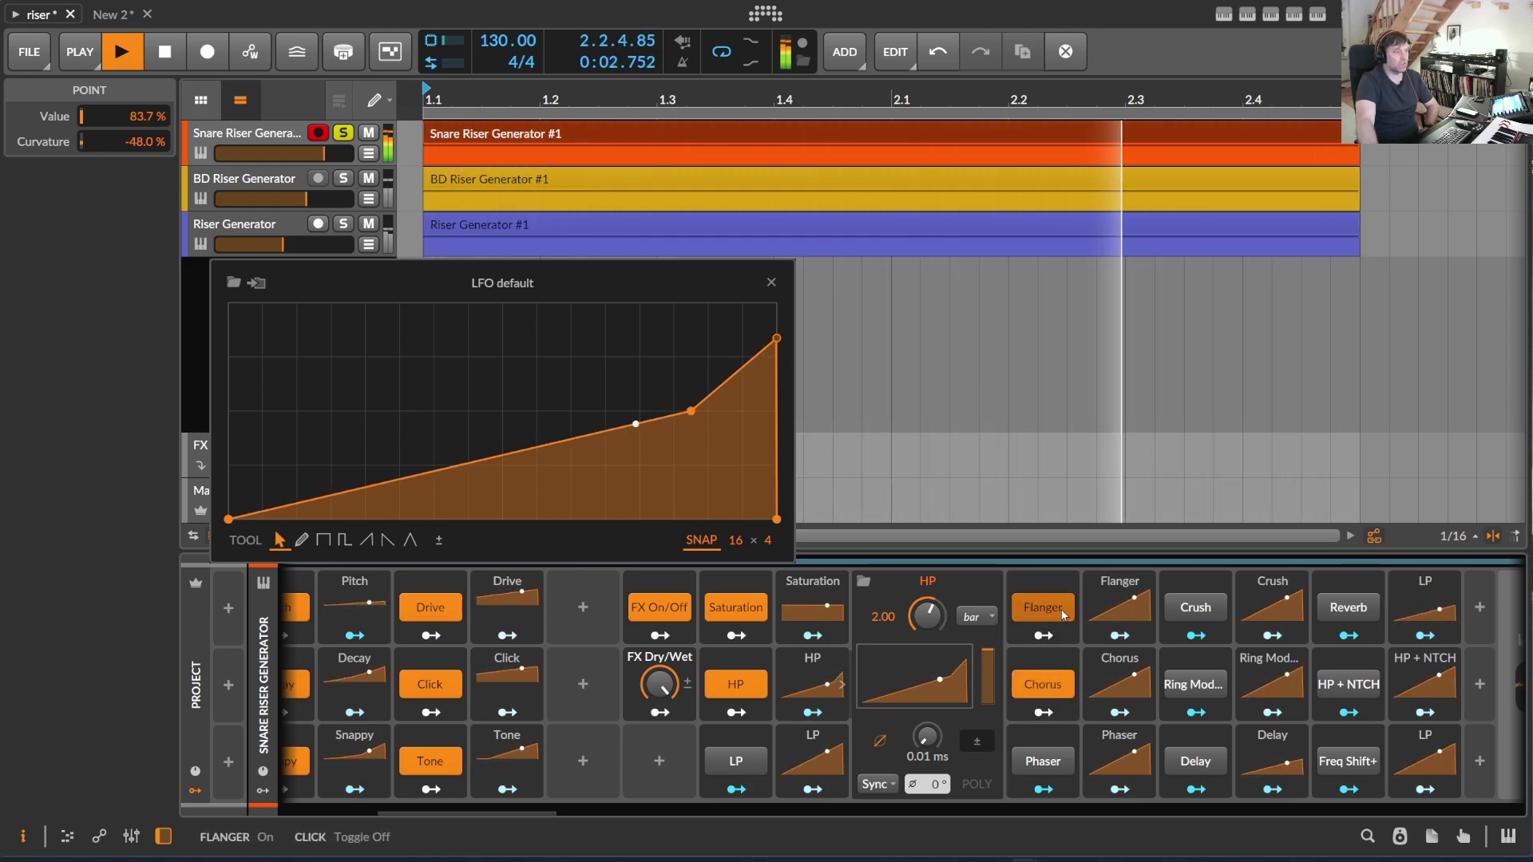
click(1058, 682)
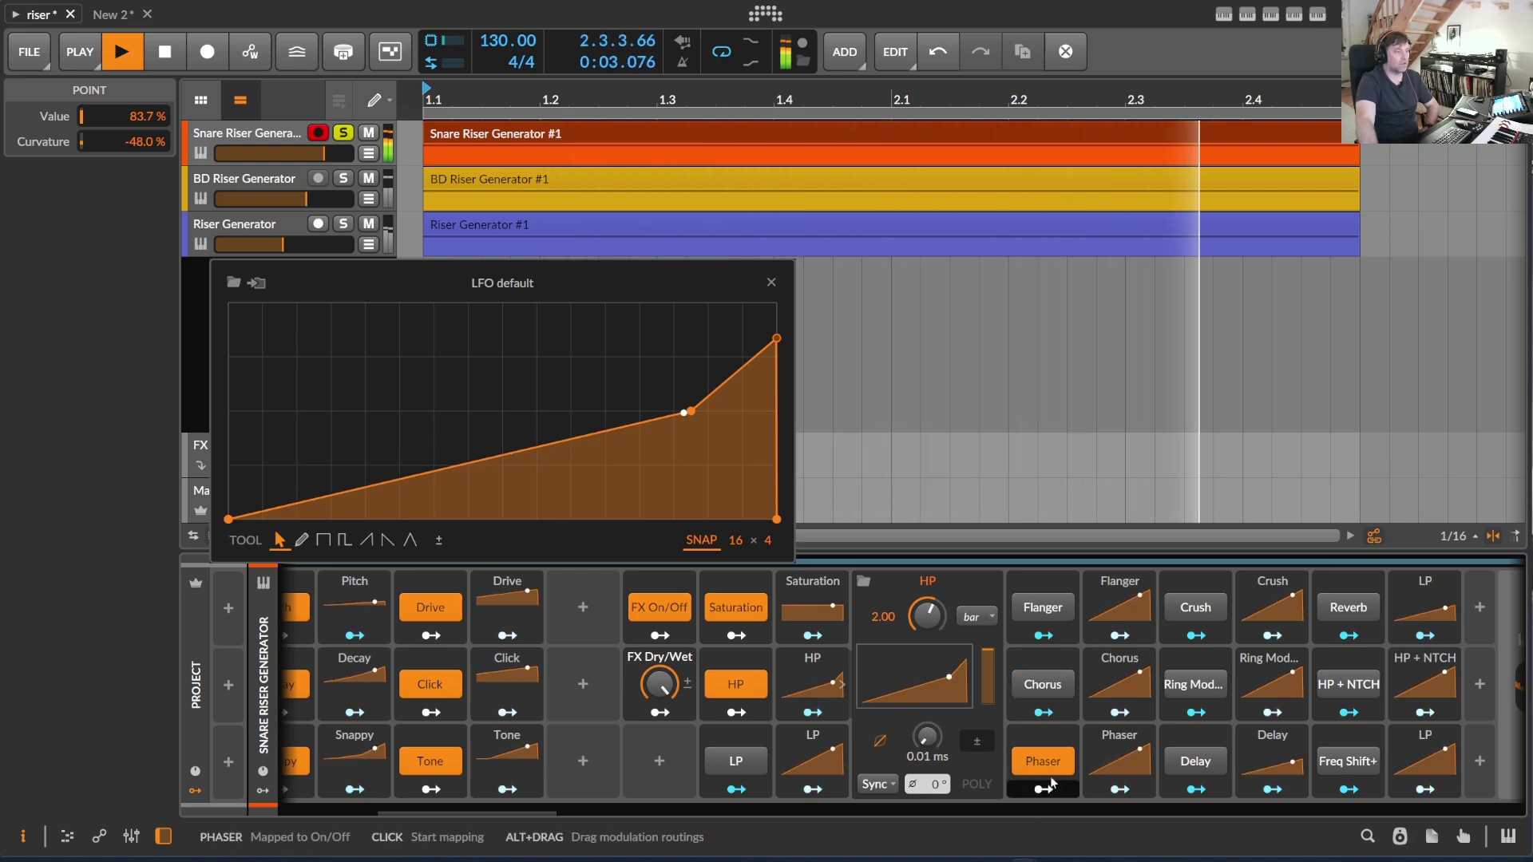
click(1043, 760)
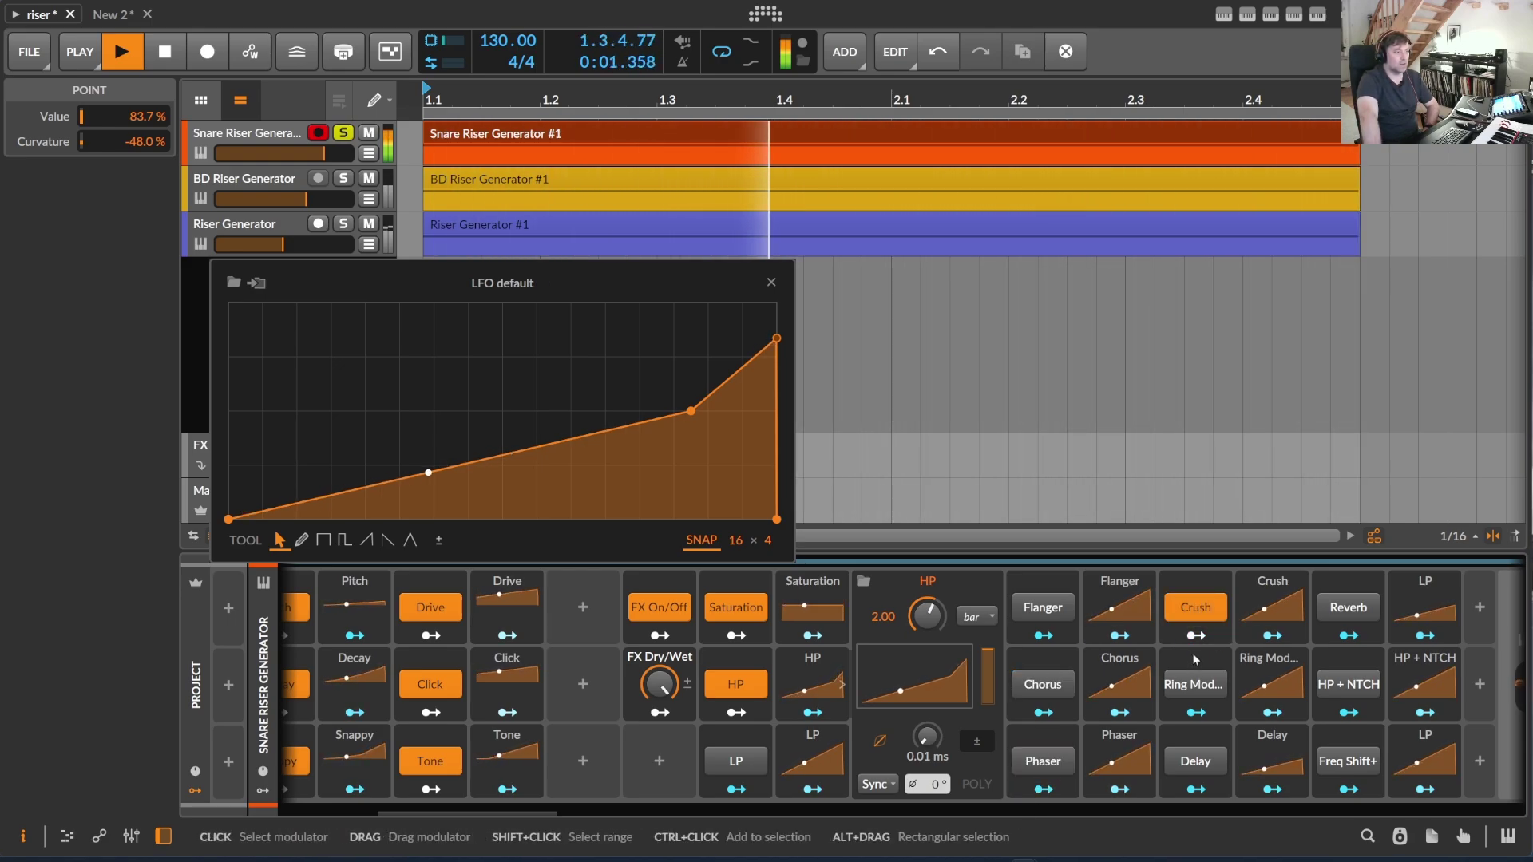
- Turn on the Crush effect and reshape its curve with a new point at 83.7 % and the end point at 60.4 %
click(1256, 621)
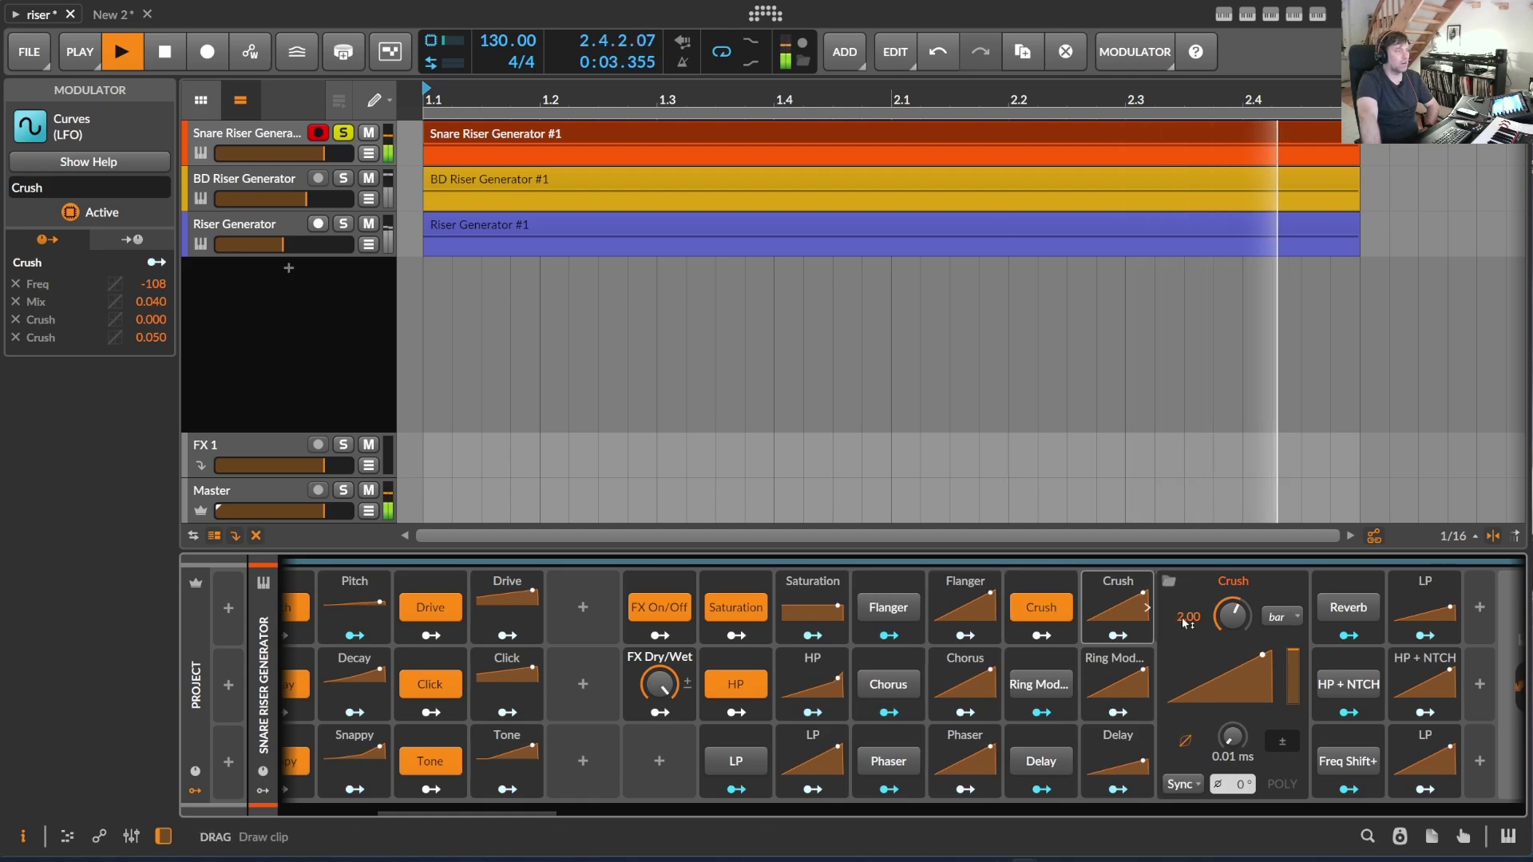
click(1238, 678)
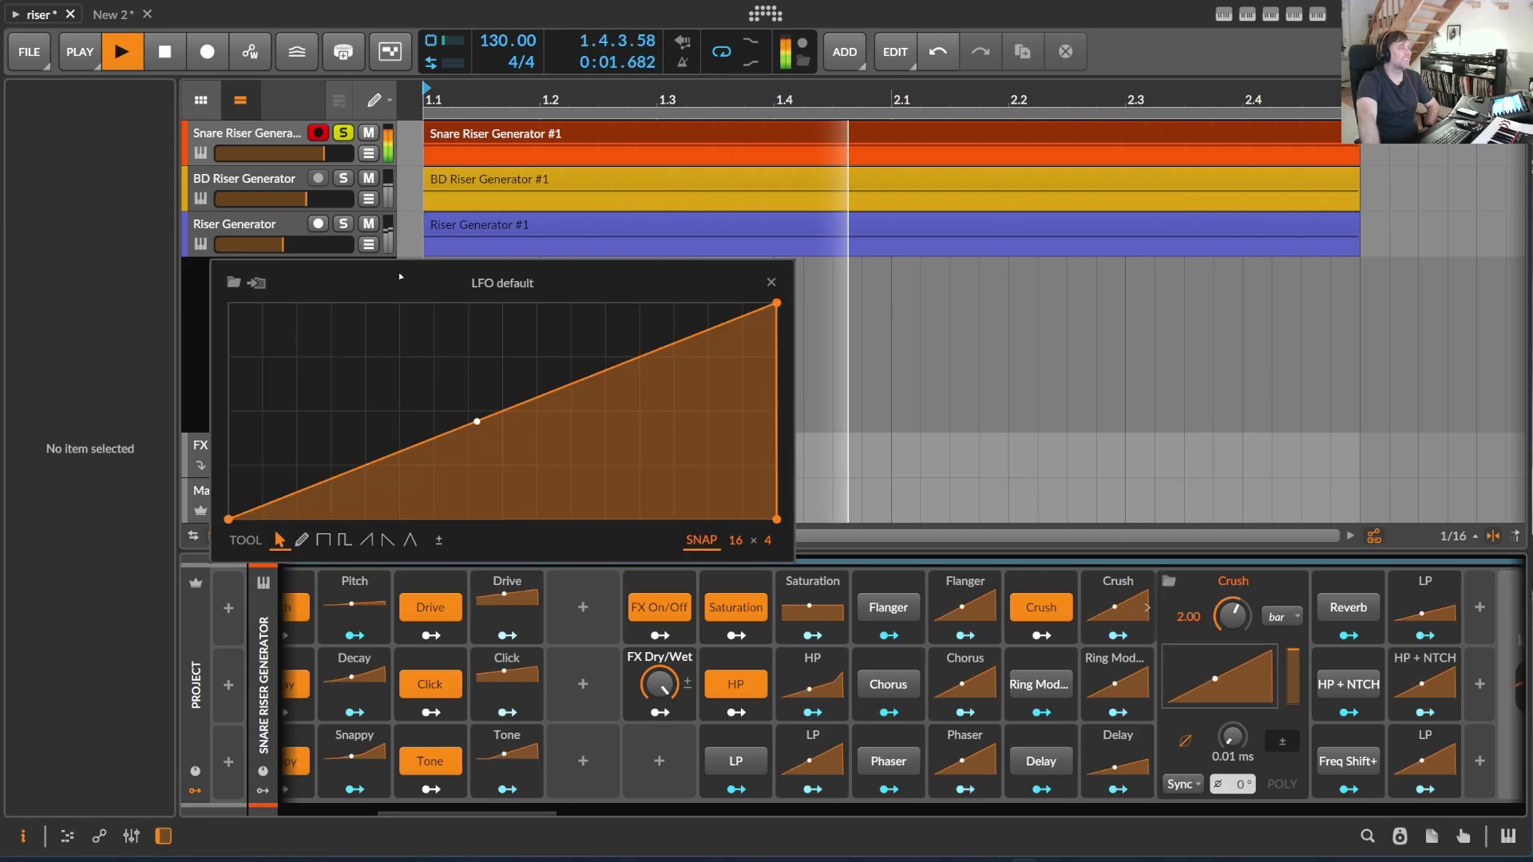
click(552, 392)
drag(553, 391, 550, 338)
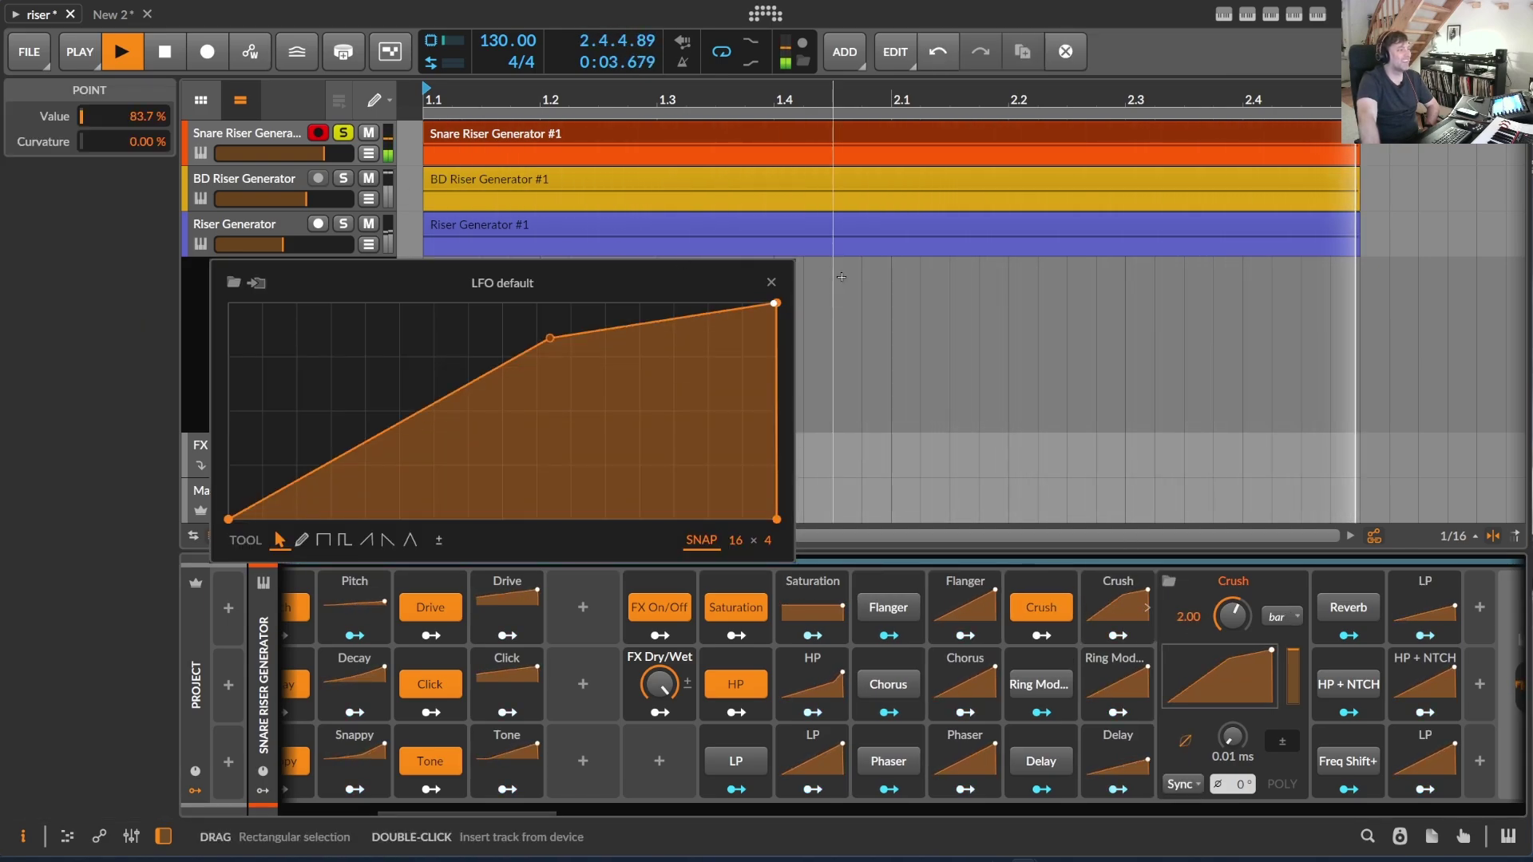
drag(777, 304, 776, 389)
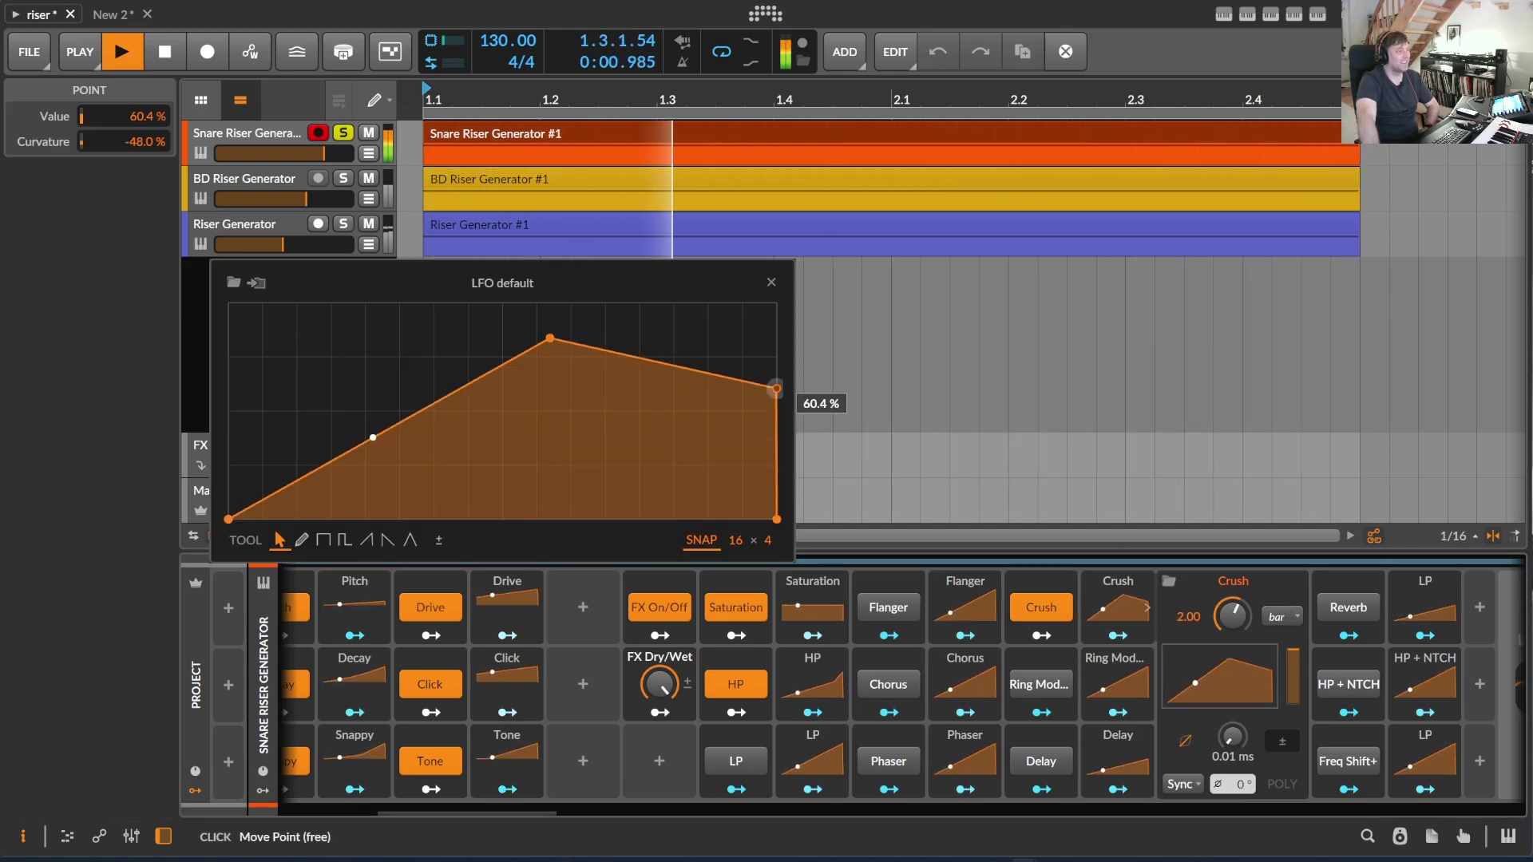
- Lower the HP curve's middle point and shift it slightly later, and set the end point to 50 %
click(813, 685)
drag(776, 332, 776, 384)
drag(690, 410, 709, 465)
drag(778, 387, 777, 411)
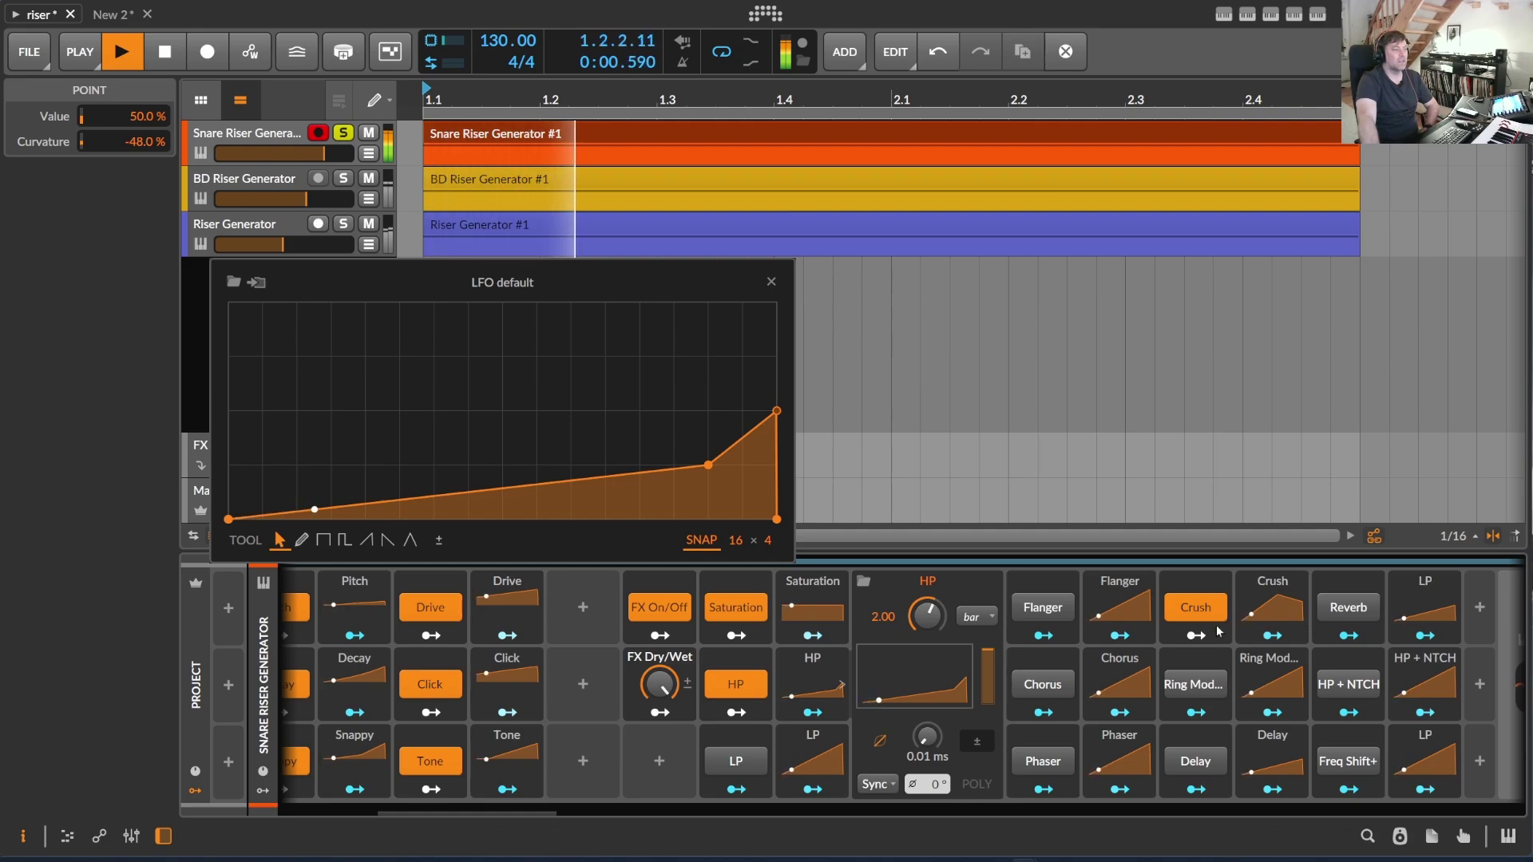
- Turn off Crush, briefly try Ring Modulation, and turn on the Delay and Reverb effects
click(1207, 683)
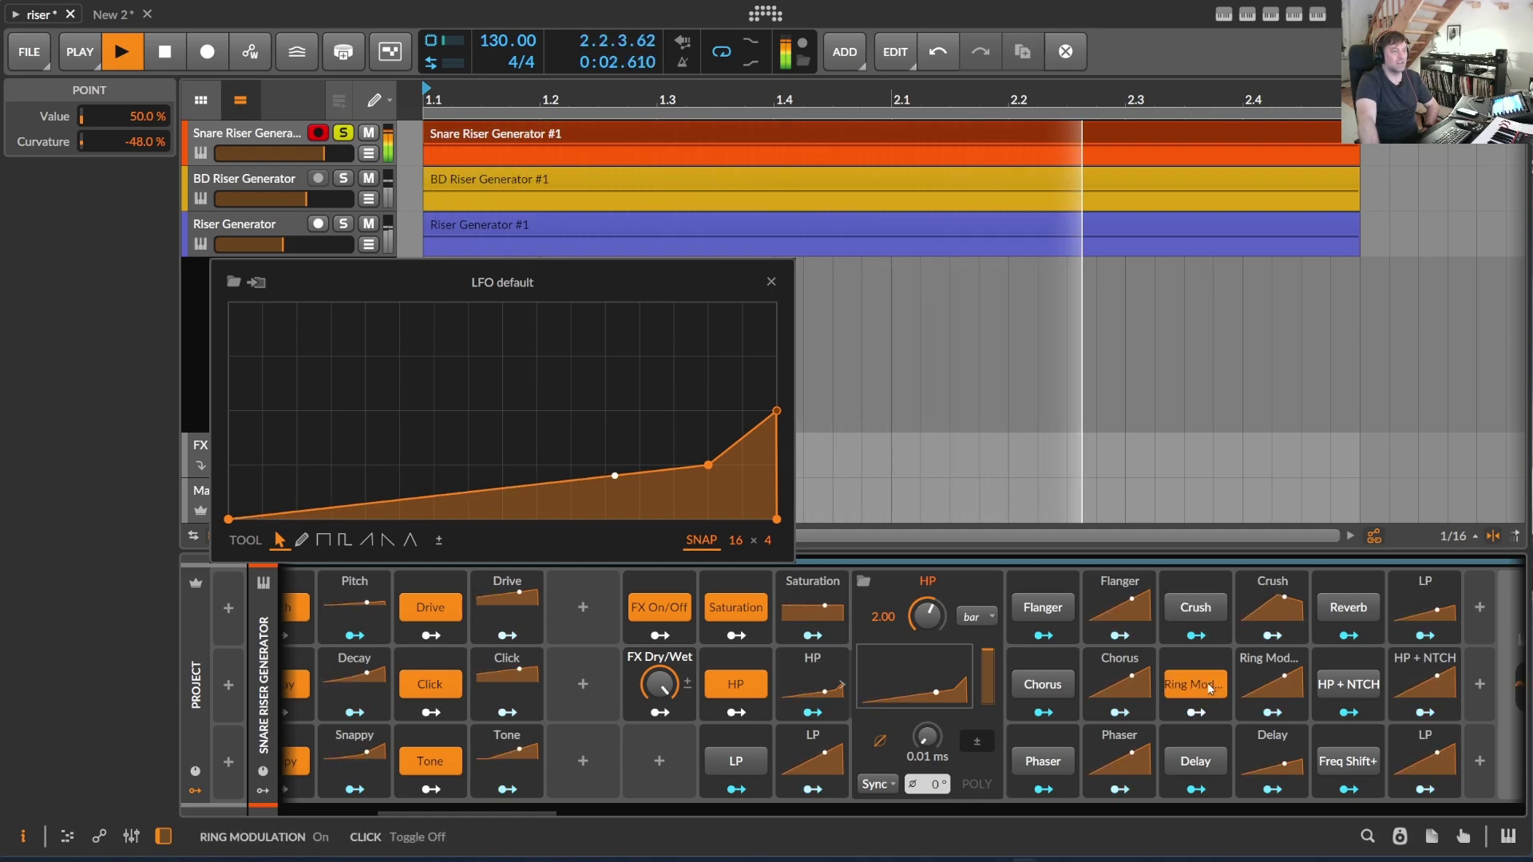
click(1207, 683)
click(1195, 761)
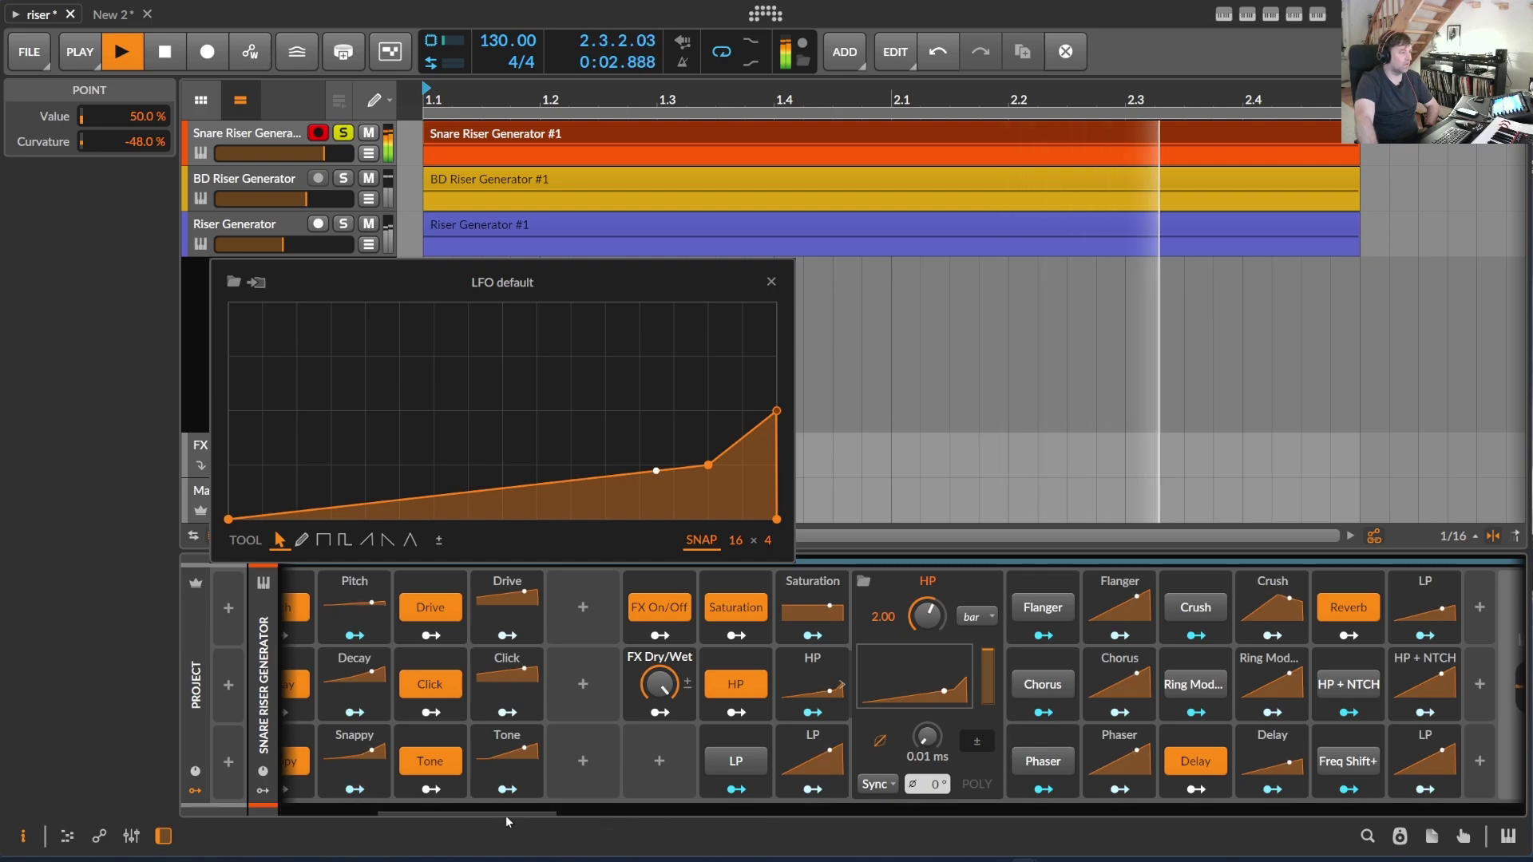
mouse_move(505, 815)
mouse_down()
mouse_move(647, 815)
mouse_move(502, 801)
mouse_up()
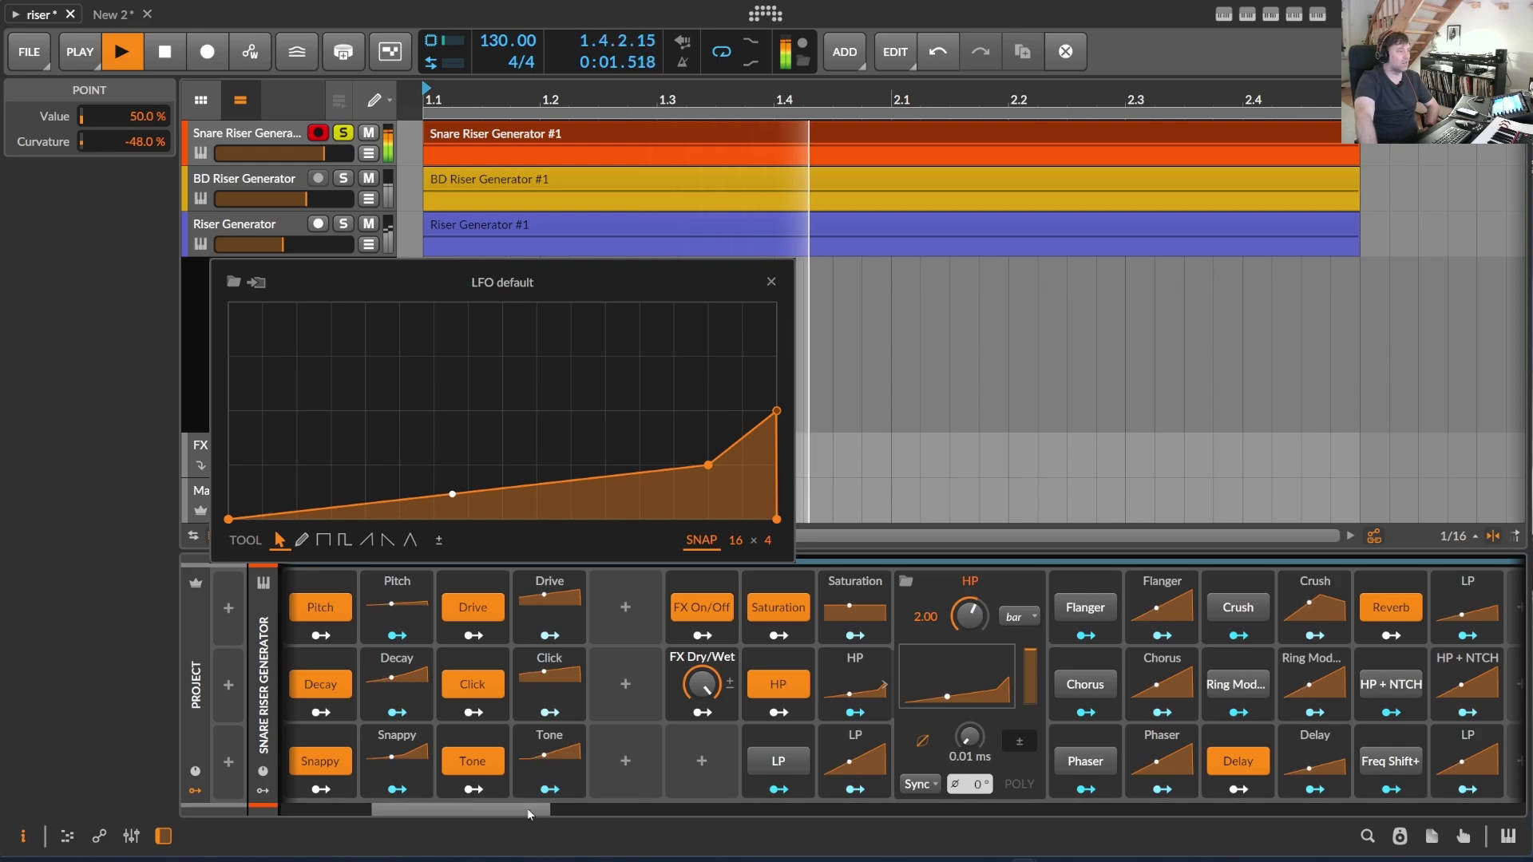
mouse_move(527, 808)
mouse_down()
mouse_move(741, 817)
mouse_move(511, 822)
mouse_up()
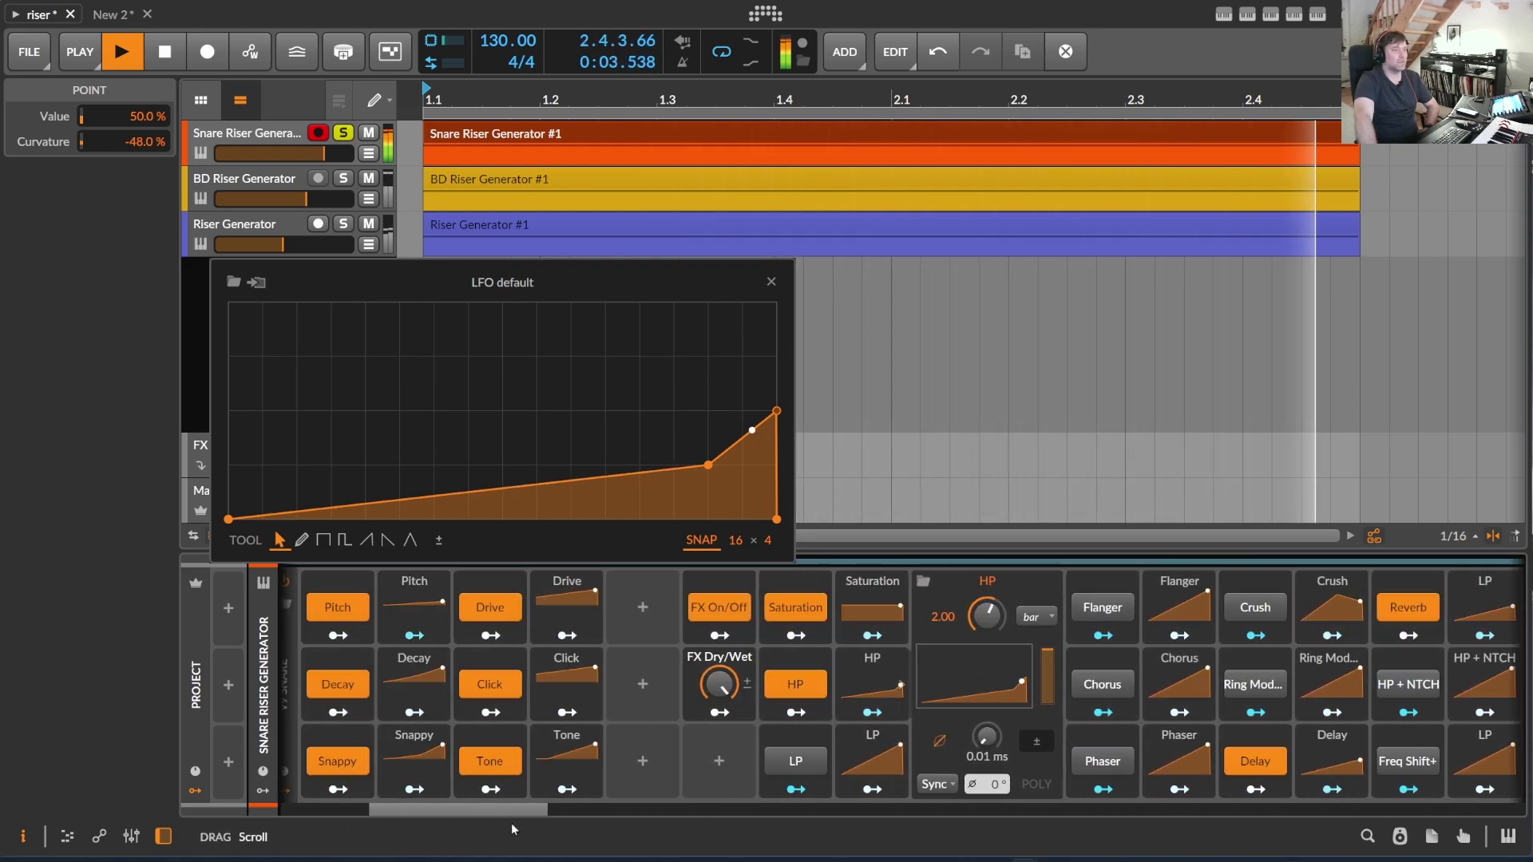
- Briefly try HP + NTCH, turn on Freq Shift+ with Delay and Reverb off, and close the curve editor
click(1413, 683)
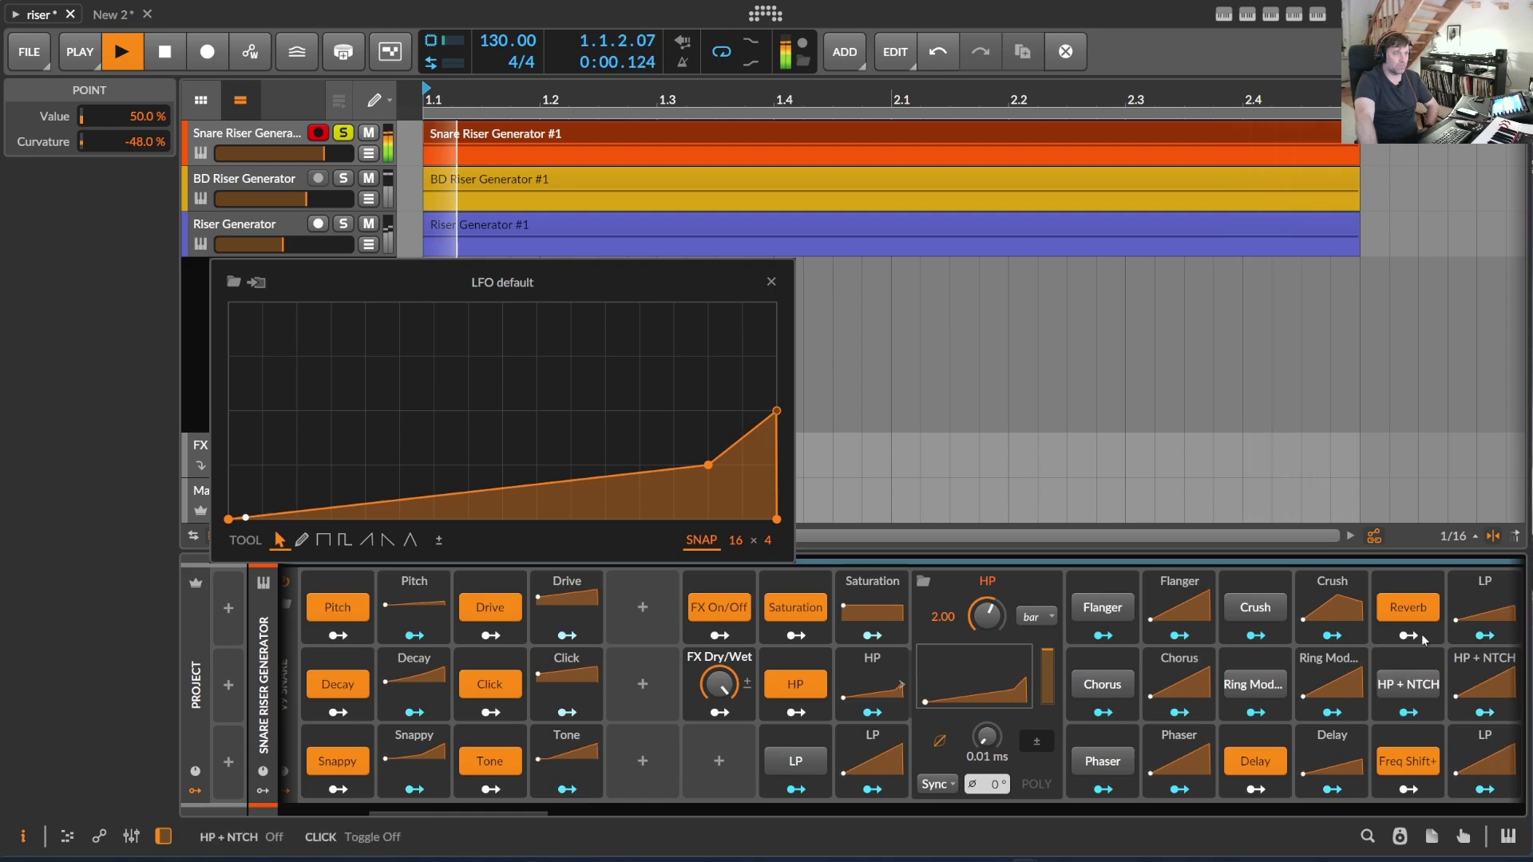
click(1268, 761)
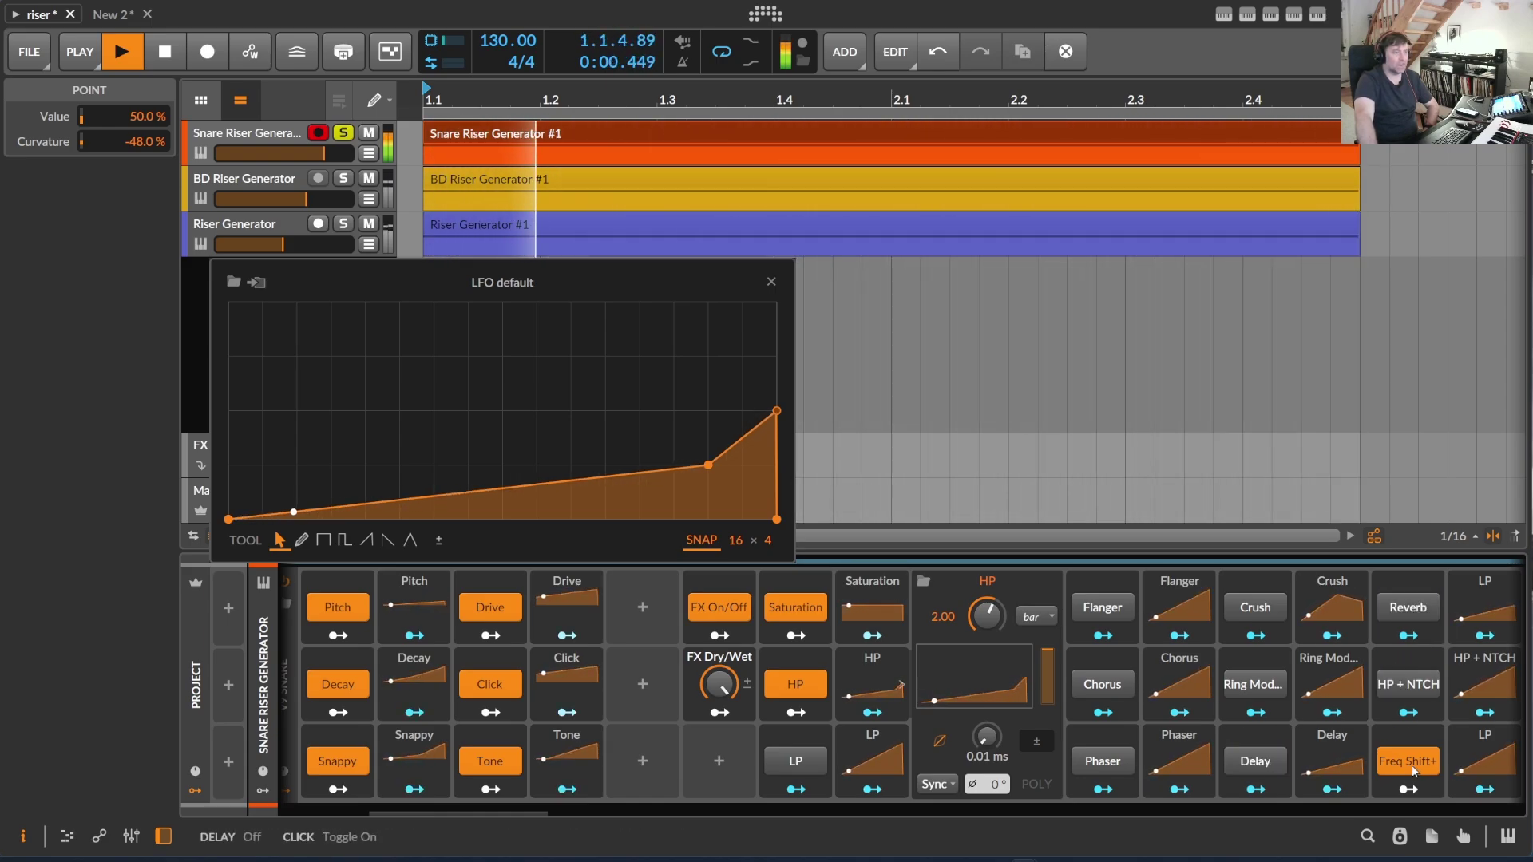
scroll(358, 814, left, 5)
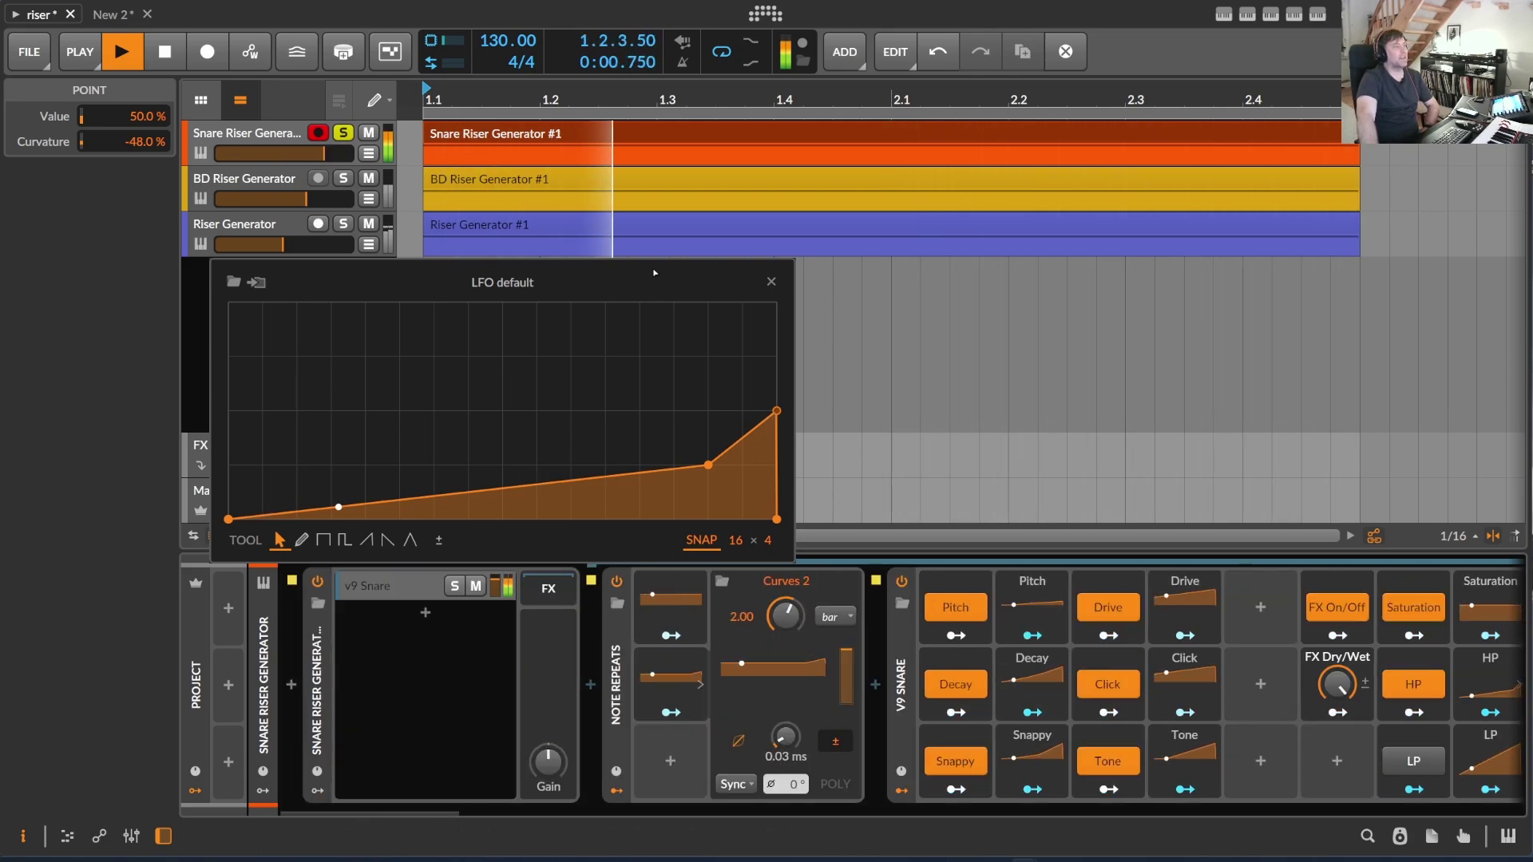
click(772, 285)
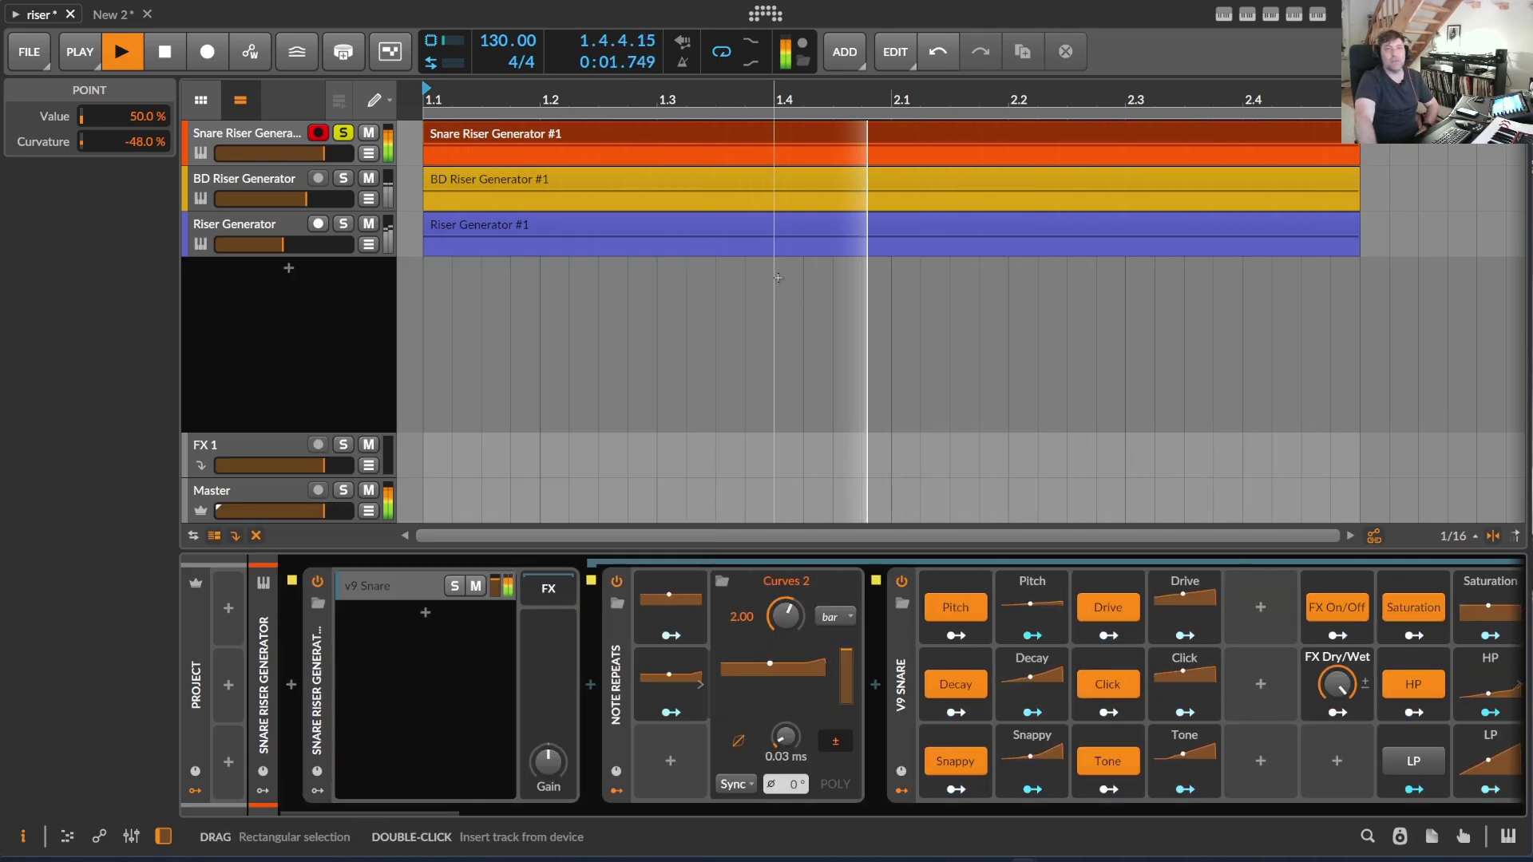
- Open the BD Riser Generator track's devices, solo the track, and audition its Decay and Punch modulations by switching them off and on
click(260, 175)
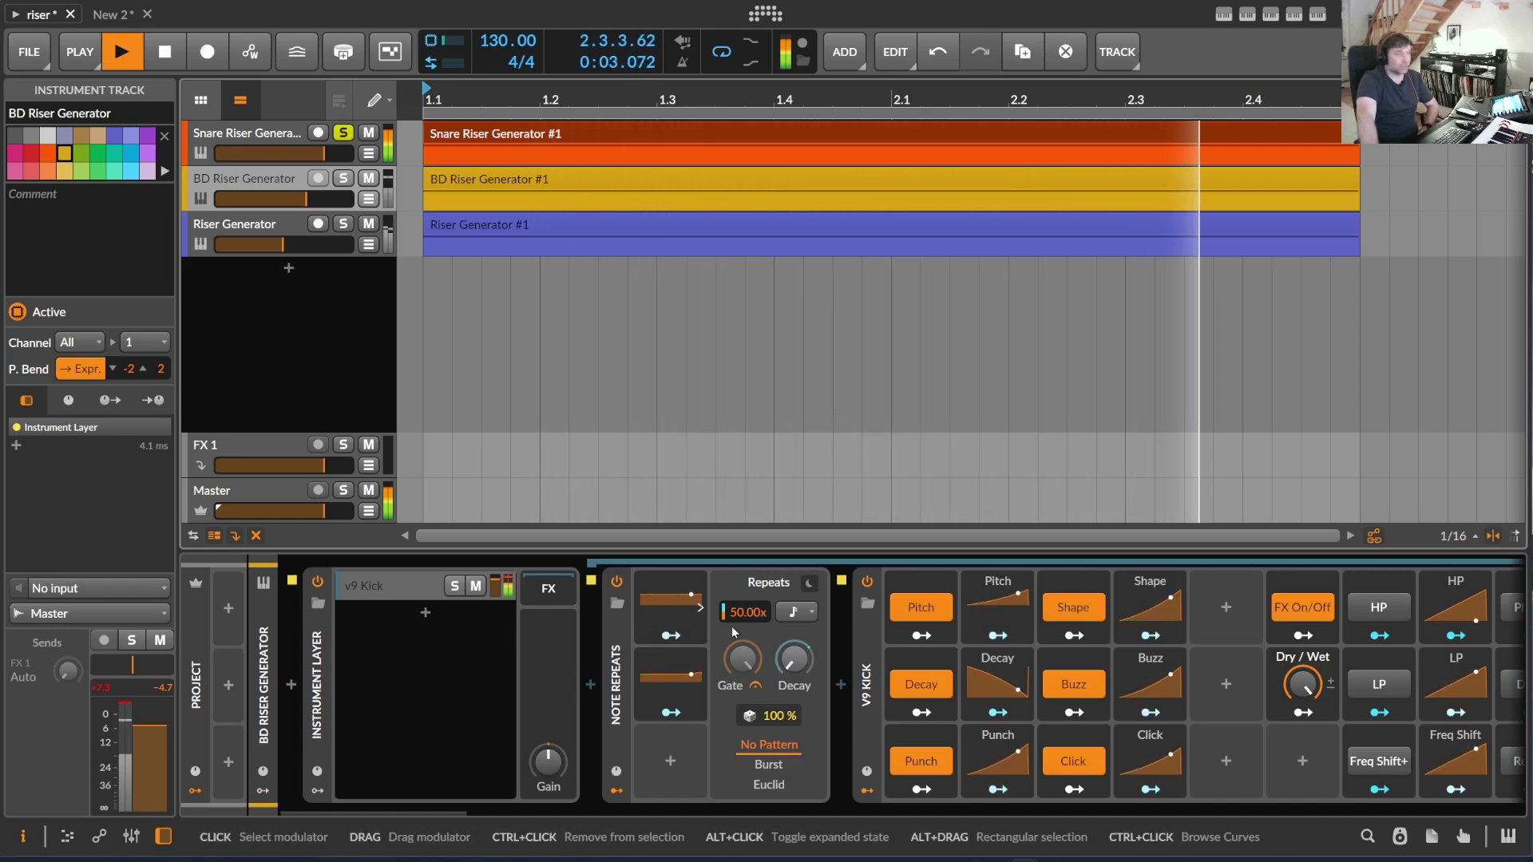
drag(399, 810, 506, 800)
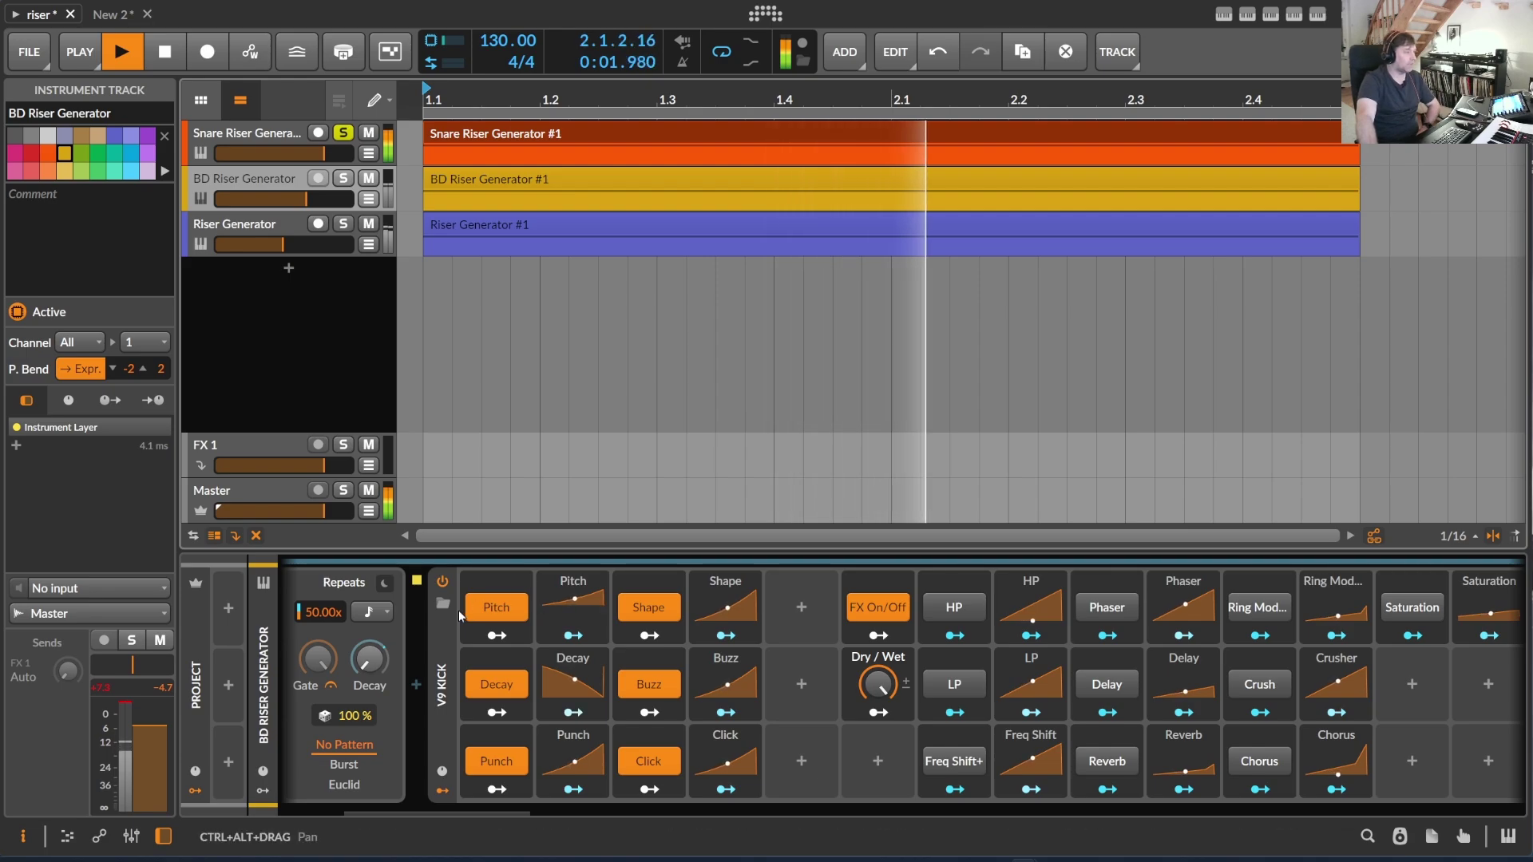
click(490, 687)
click(489, 686)
click(496, 761)
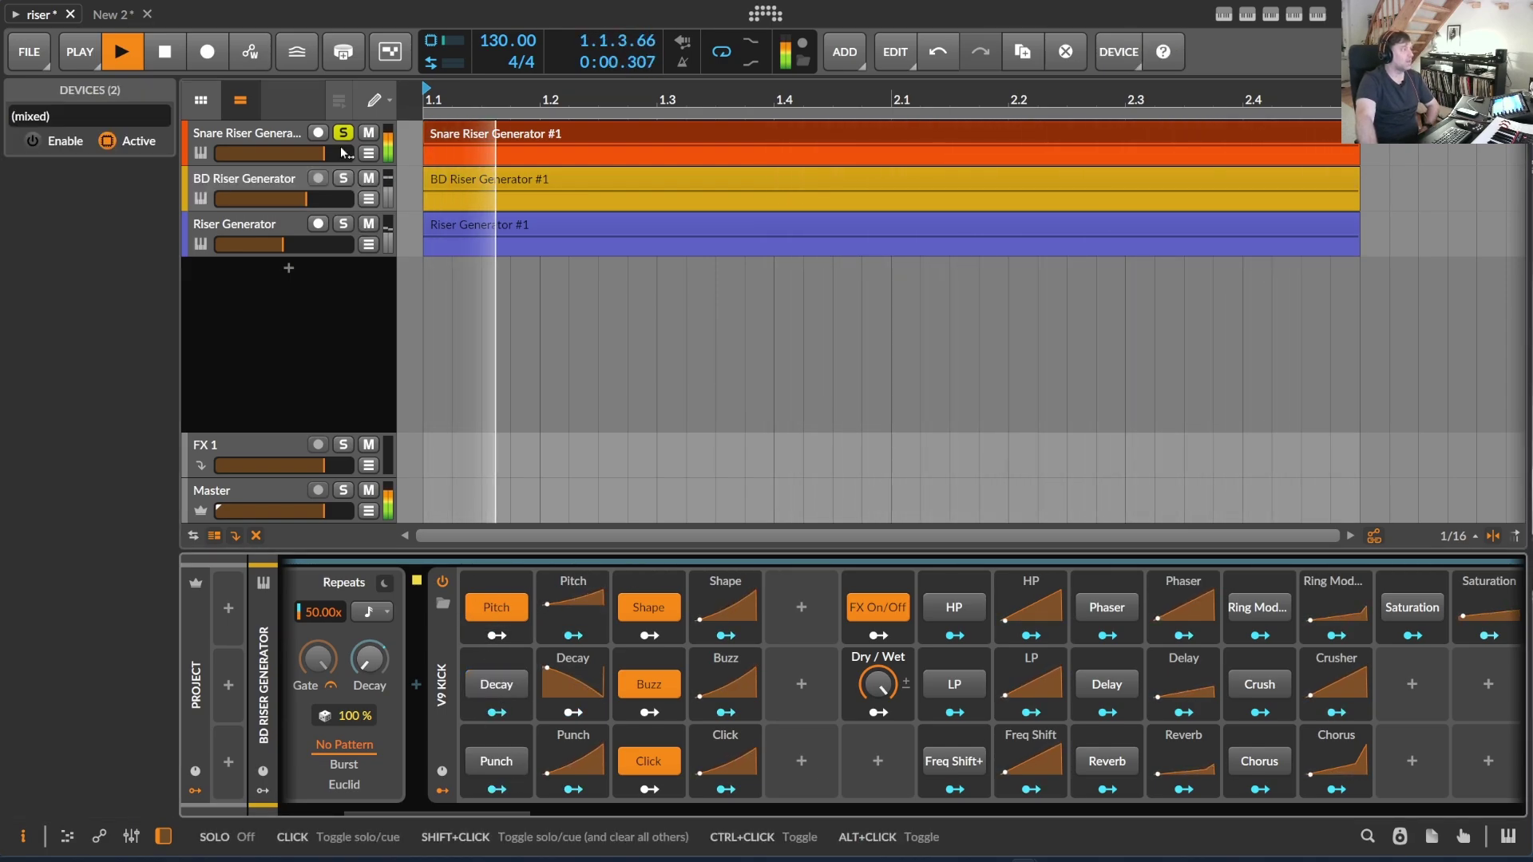
click(342, 179)
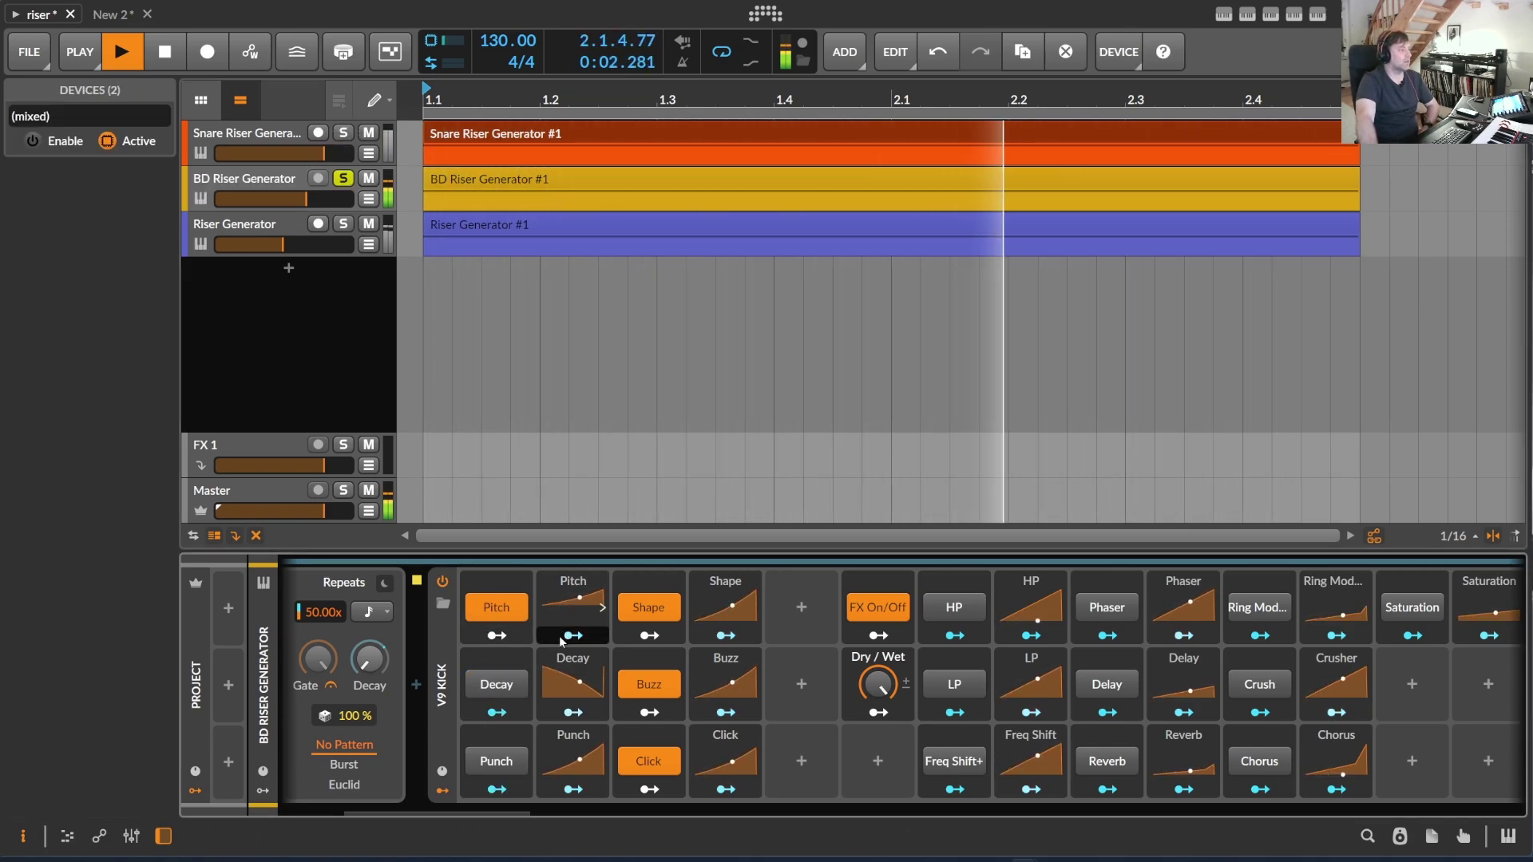
click(502, 686)
click(496, 761)
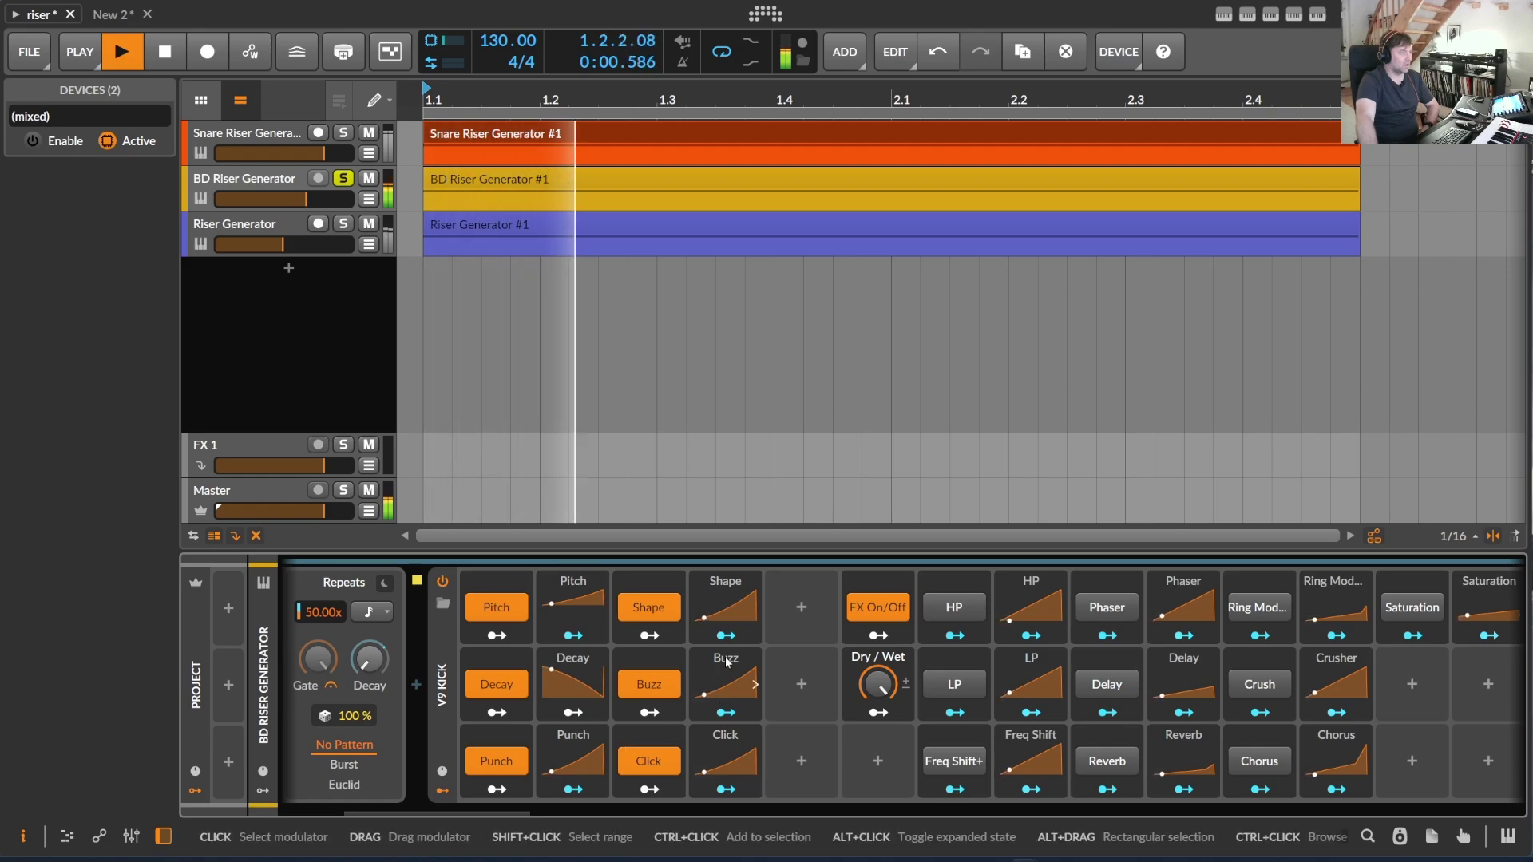
- Turn off the kick's Shape, Buzz, Click, Punch, Decay and Pitch modulations to hear the plain kick
click(648, 607)
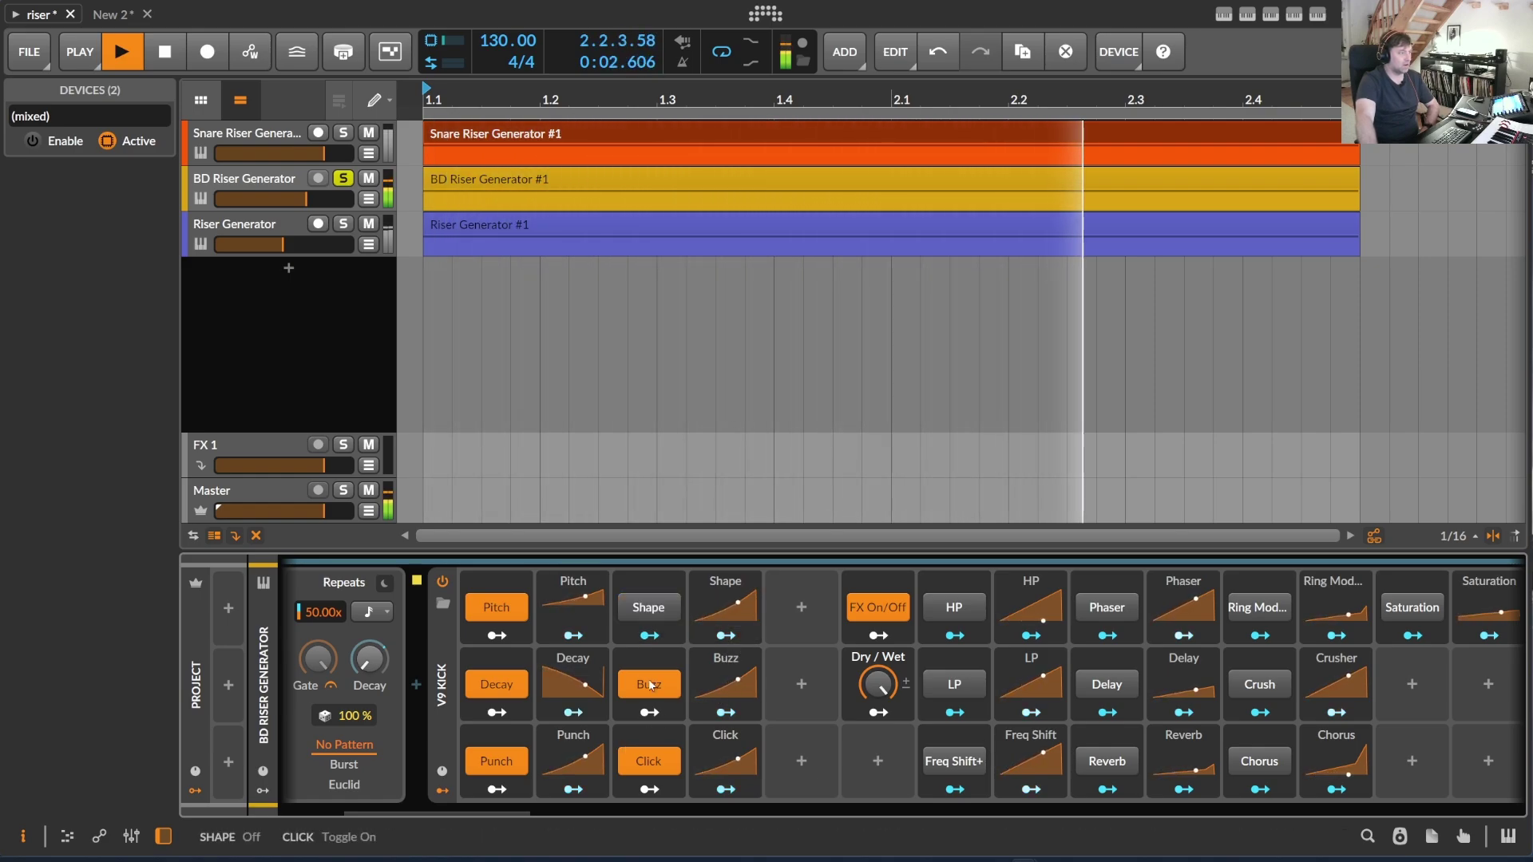
click(649, 684)
click(648, 761)
click(496, 761)
click(496, 685)
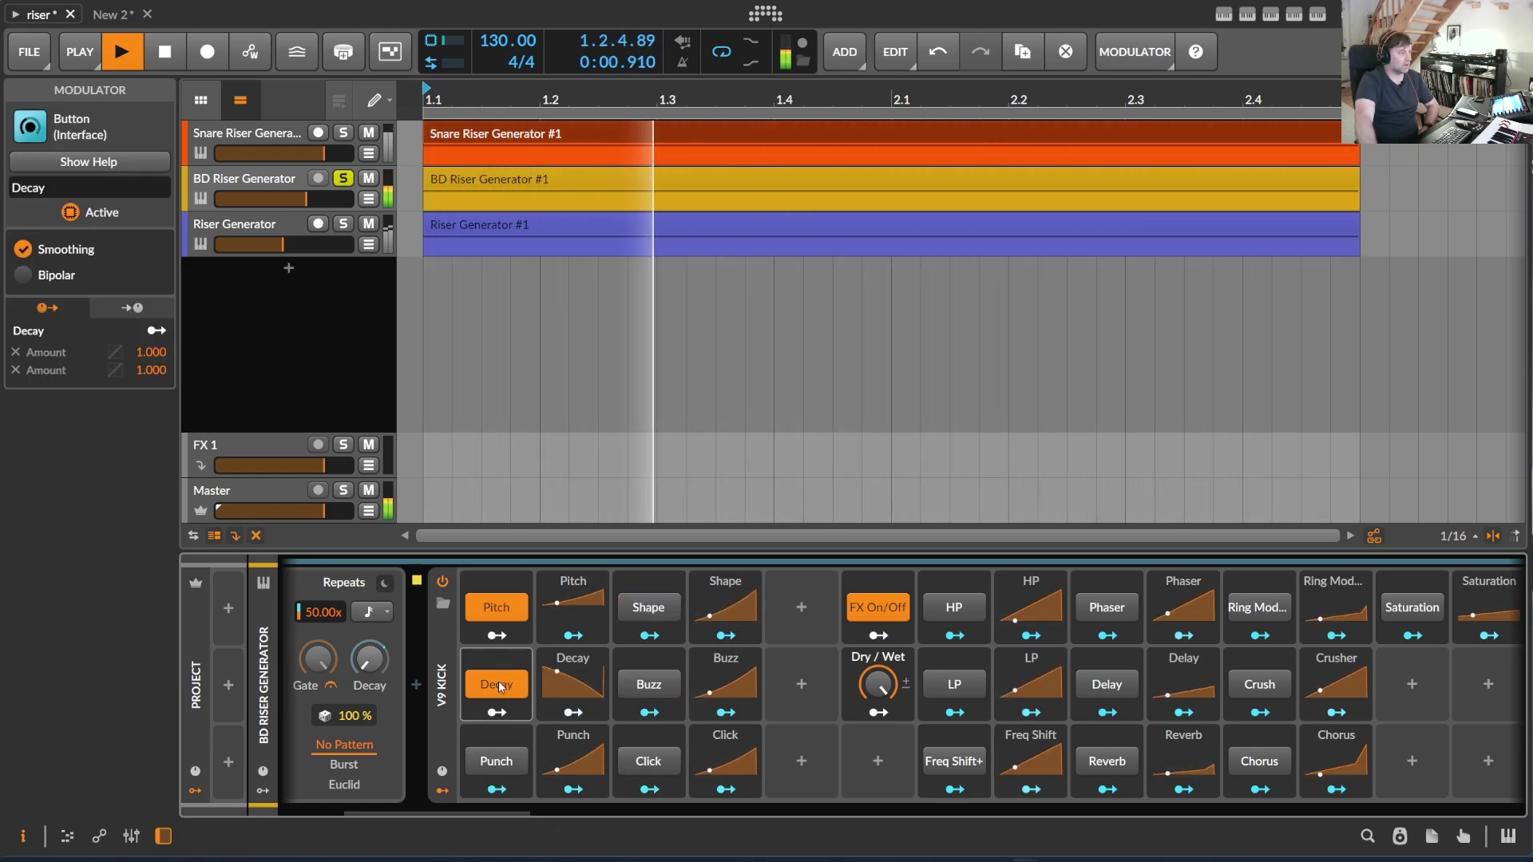
click(512, 607)
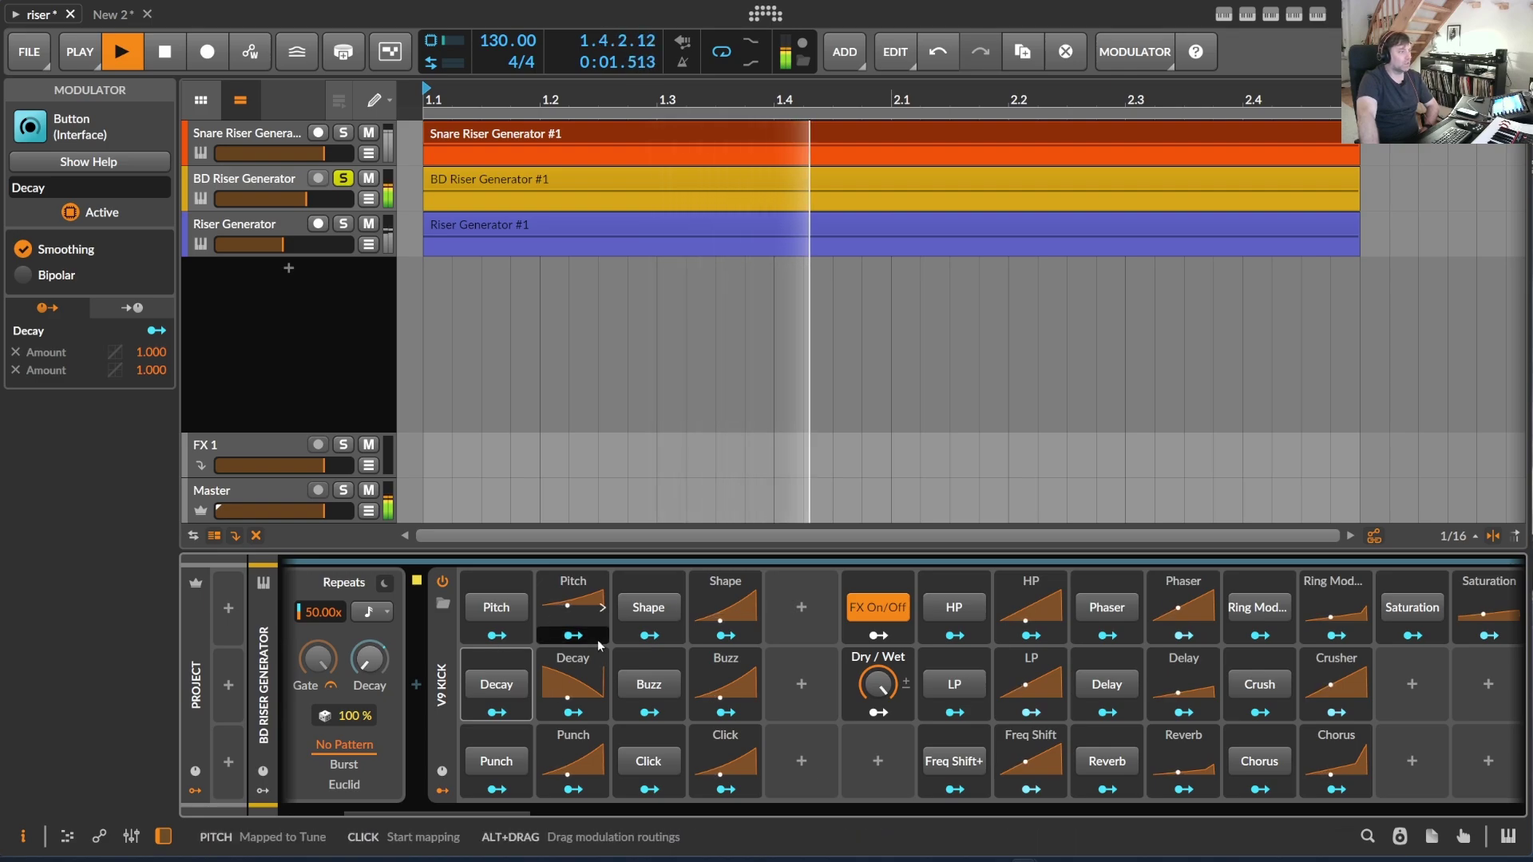
- Turn the kick's Pitch, Decay, Punch, Click, Buzz and Shape modulations back on one after another
click(506, 613)
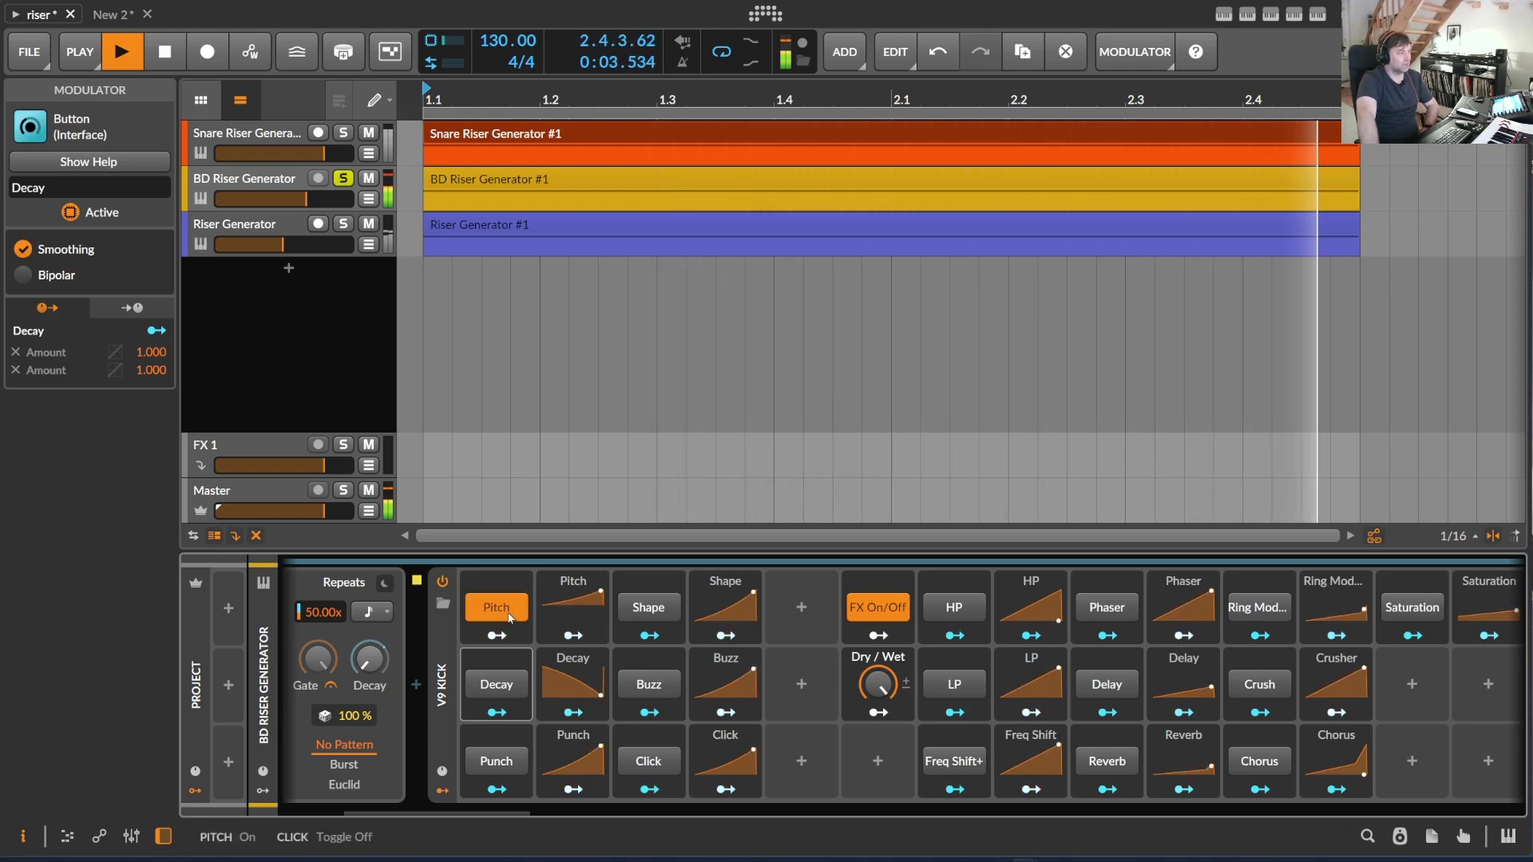
click(496, 684)
click(496, 761)
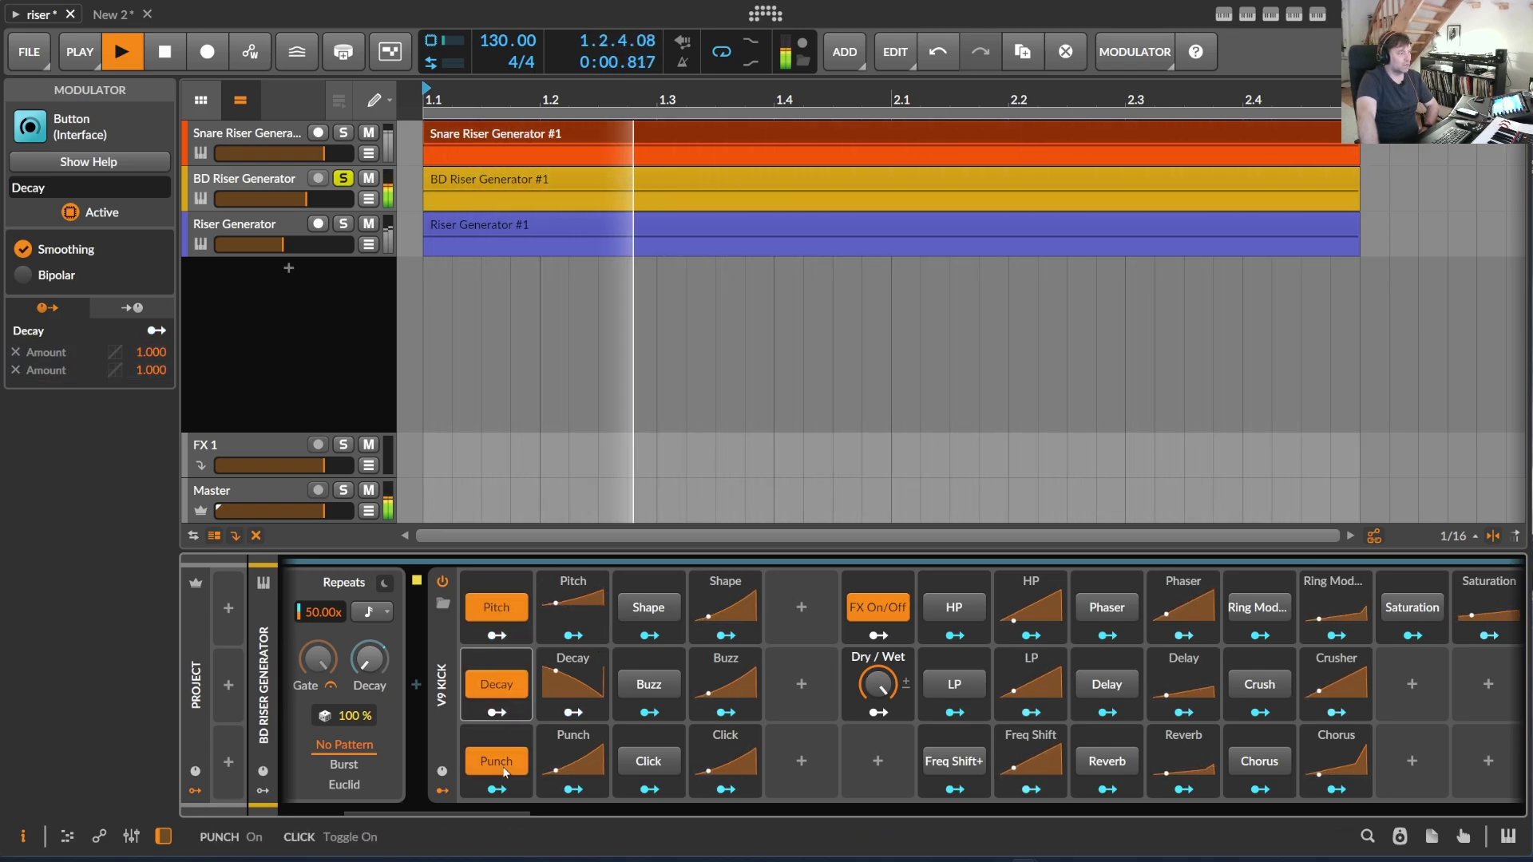
click(649, 760)
click(649, 685)
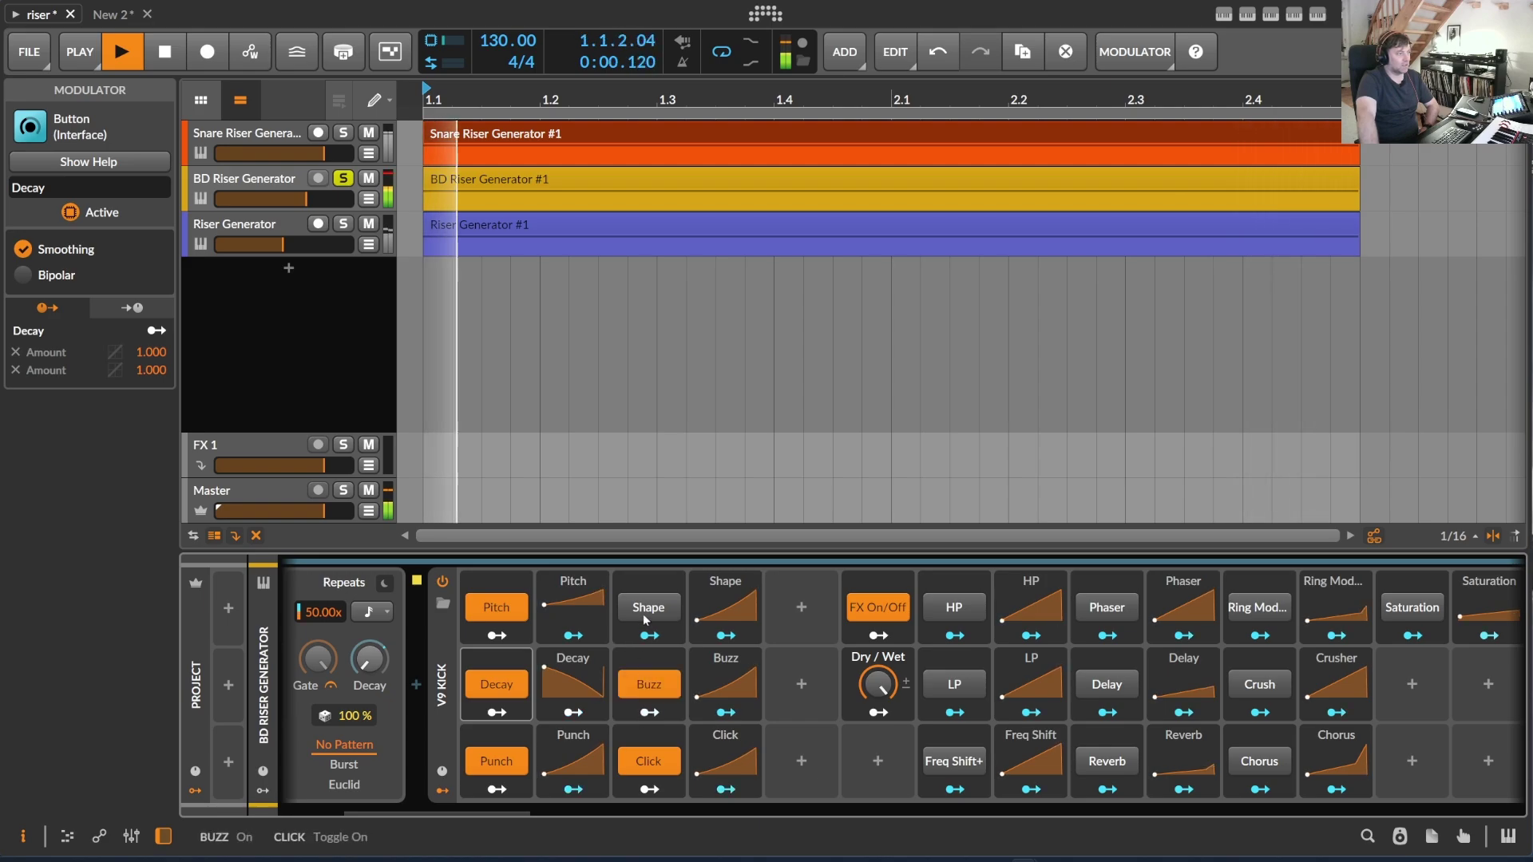
click(648, 607)
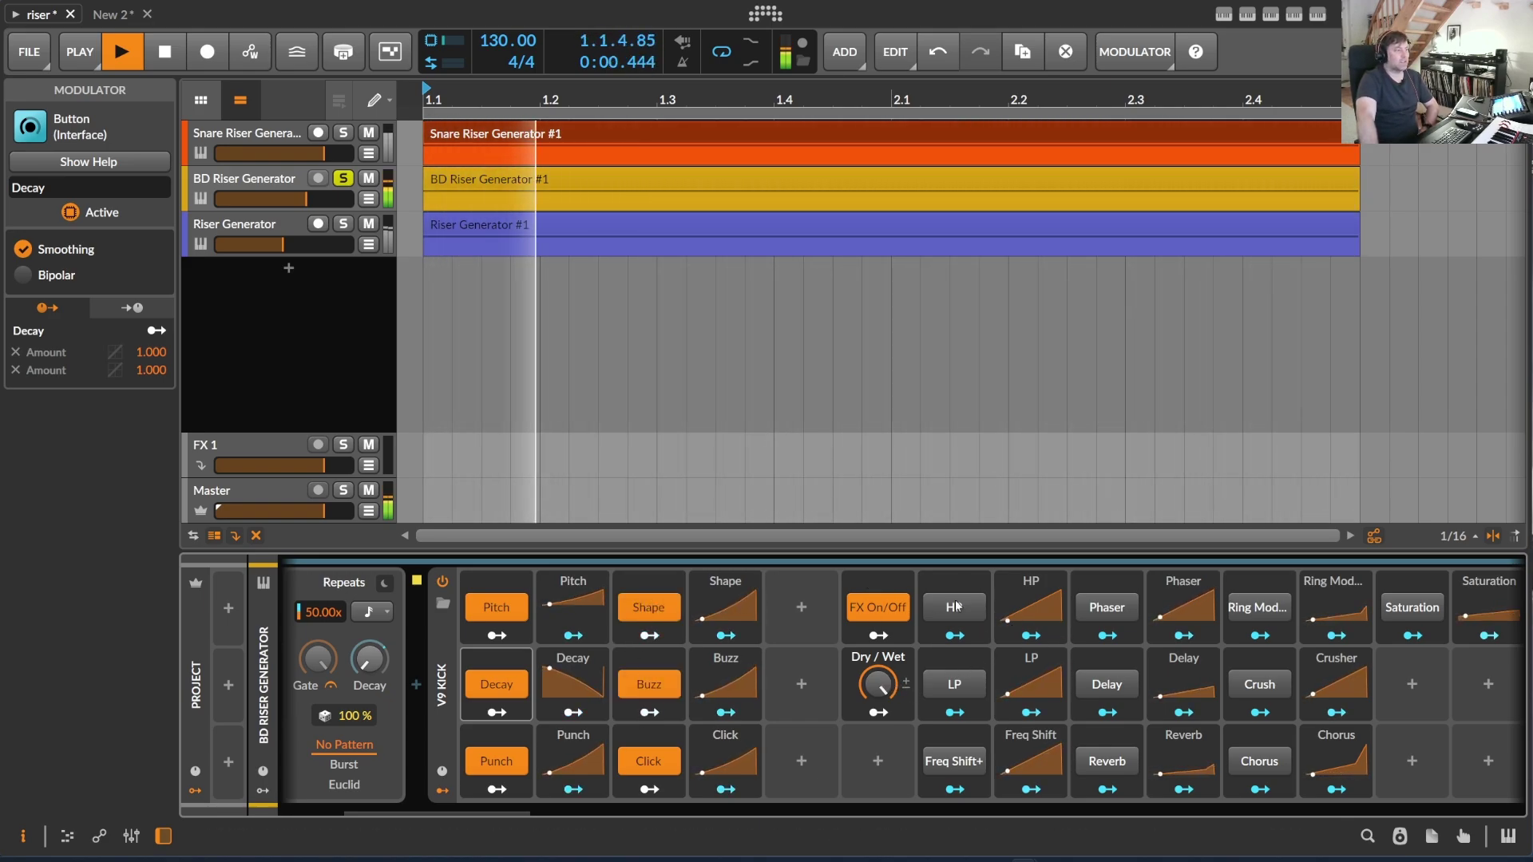
- Turn on the kick's Phaser, HP, Ring Modulation and Crush effects, leave LP off, and reduce the Dry / Wet mix
click(1090, 605)
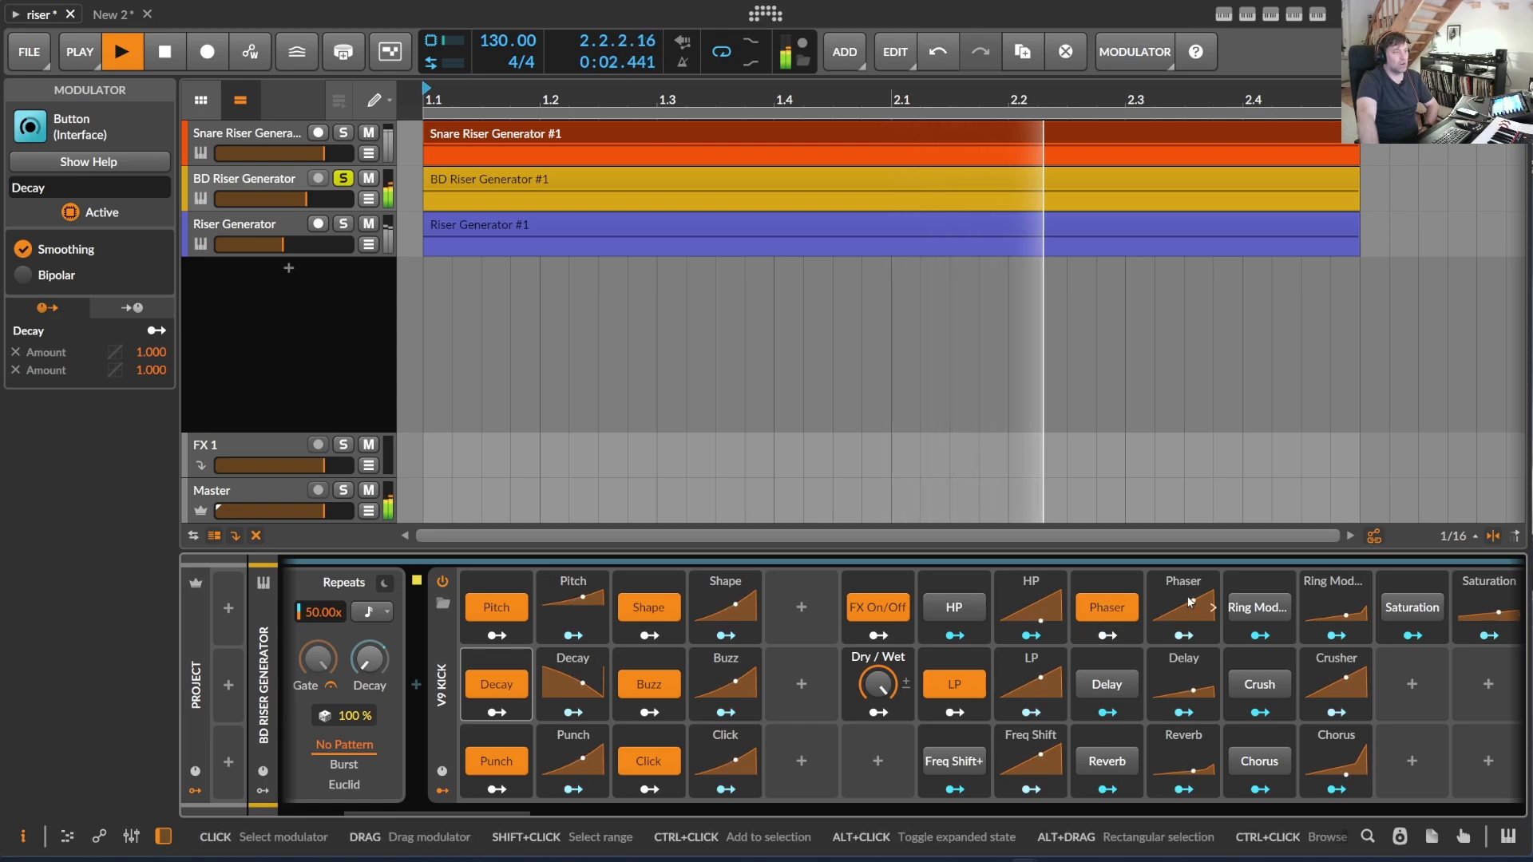
click(958, 685)
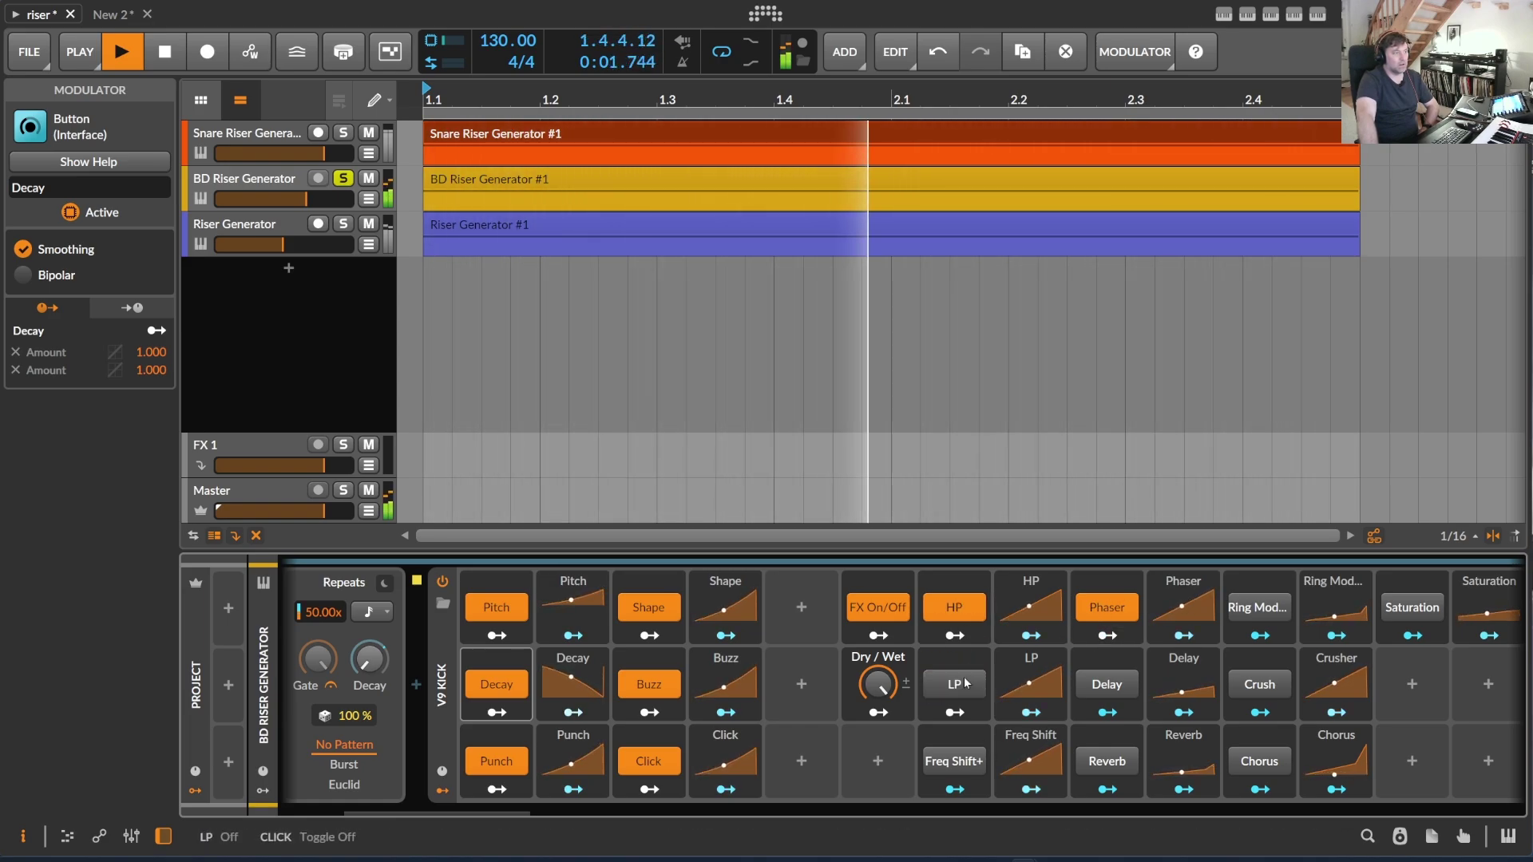
click(1256, 608)
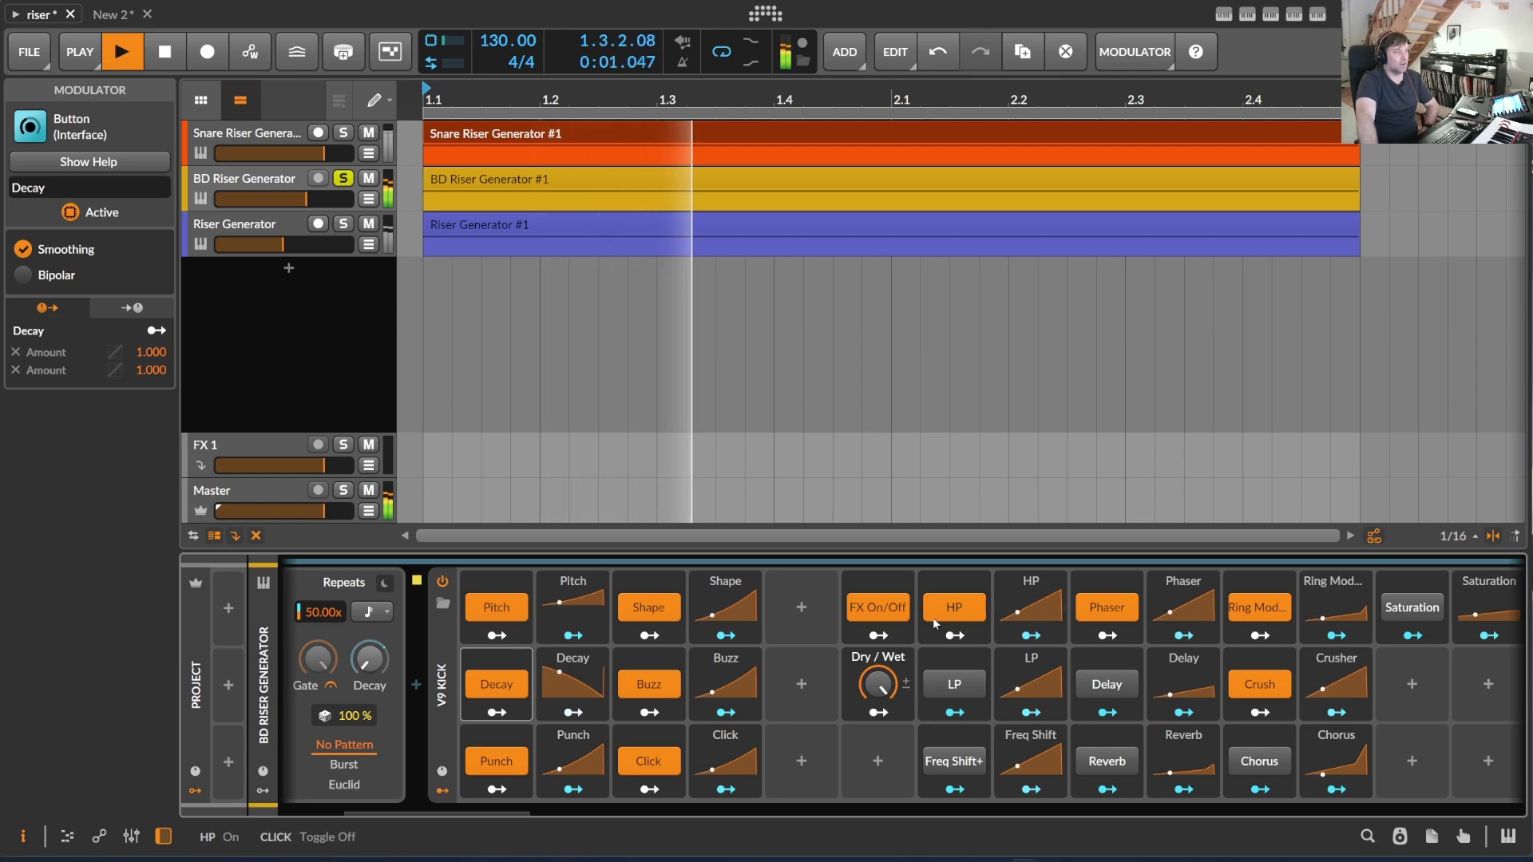
mouse_move(879, 686)
mouse_down()
mouse_move(880, 653)
mouse_move(879, 687)
mouse_up()
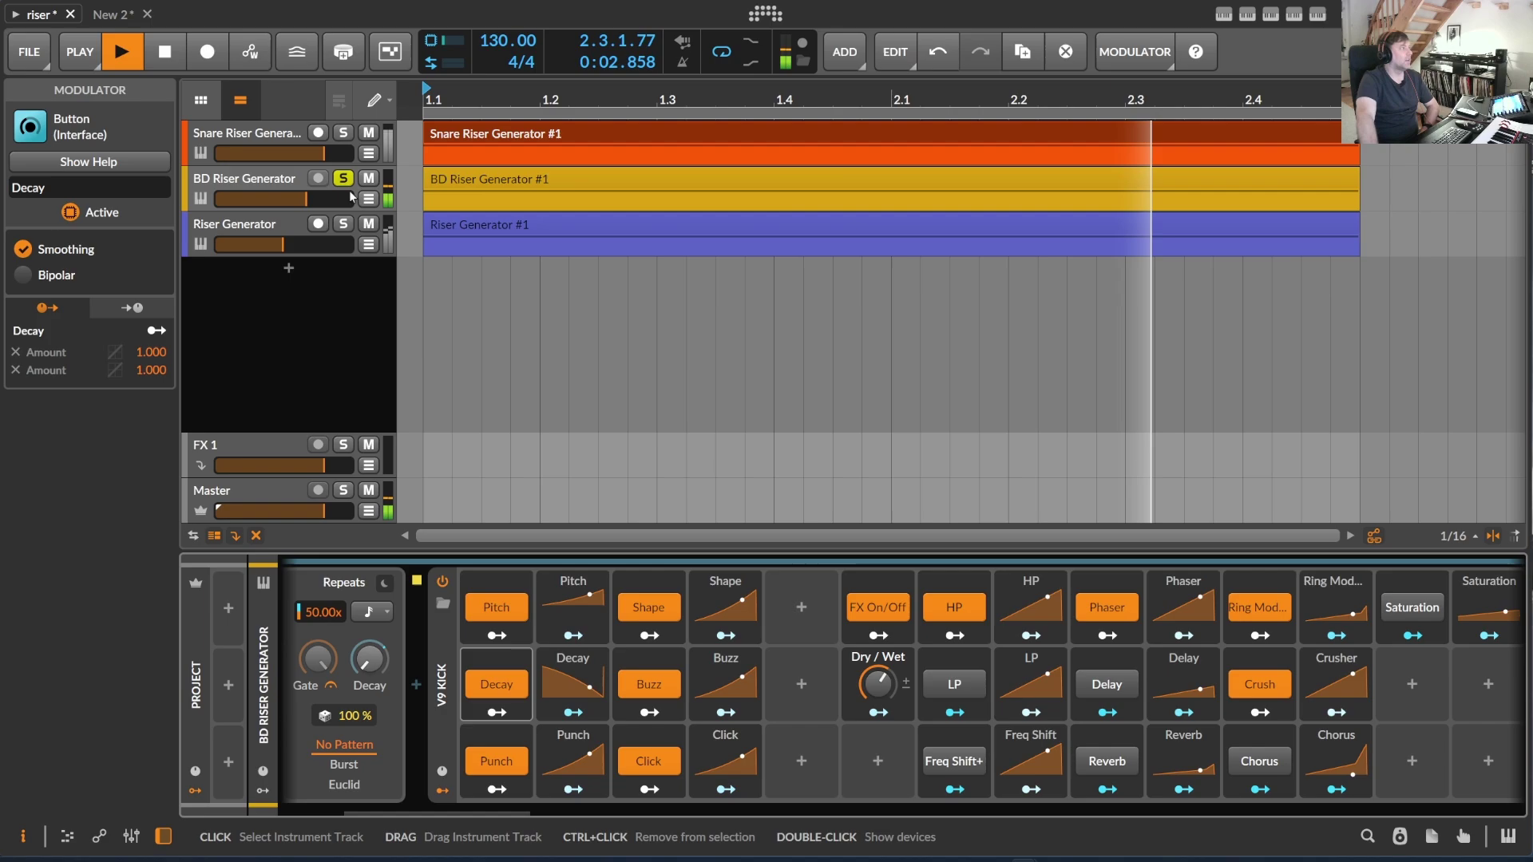
- Audition the snare and BD risers together, clear their solos, and solo and select the Riser Generator track
click(343, 133)
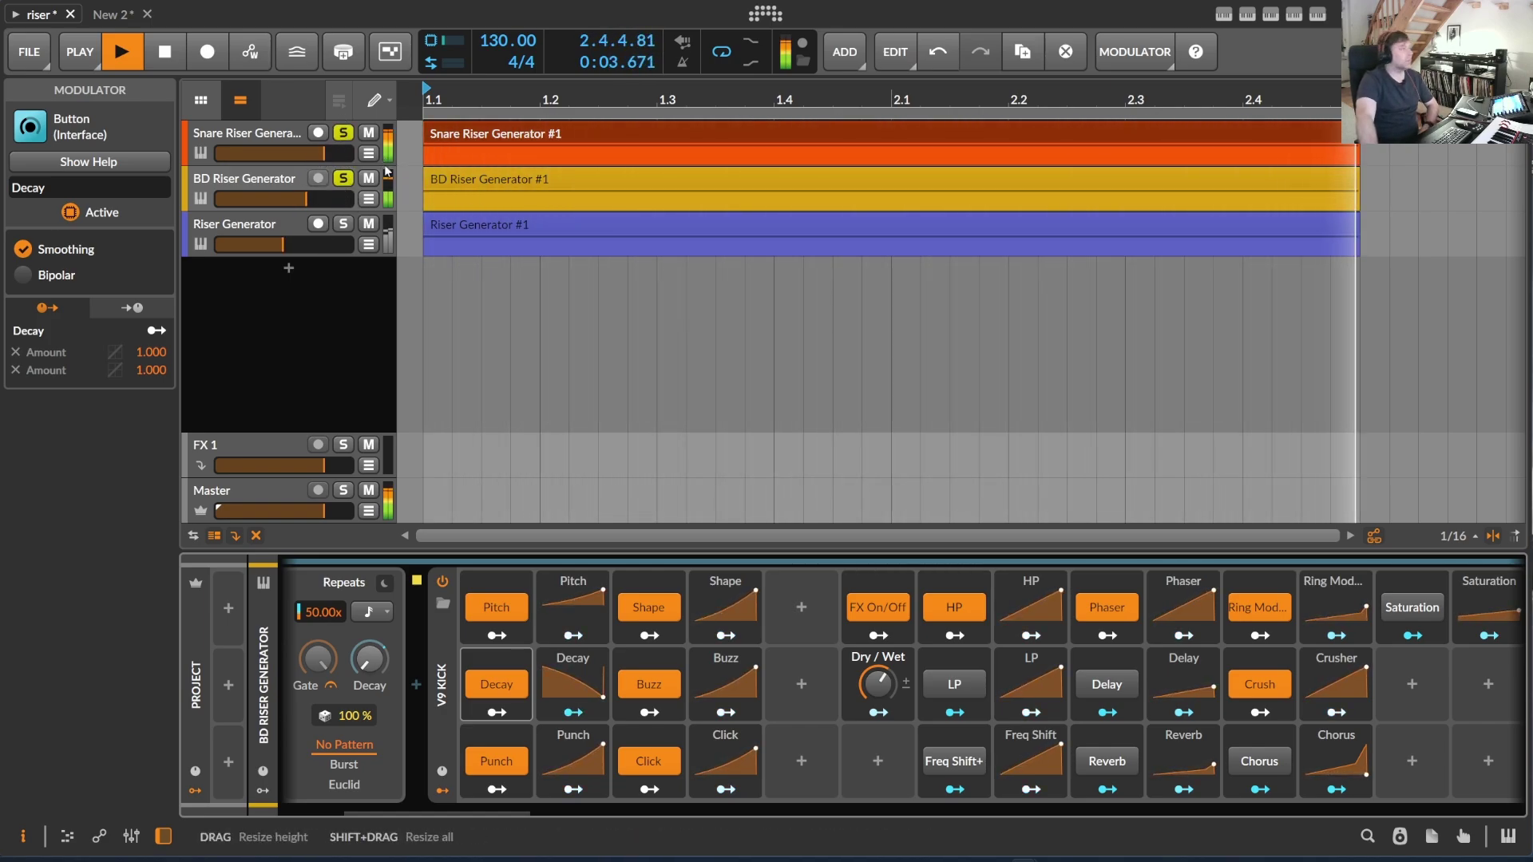
click(343, 178)
click(344, 133)
click(343, 223)
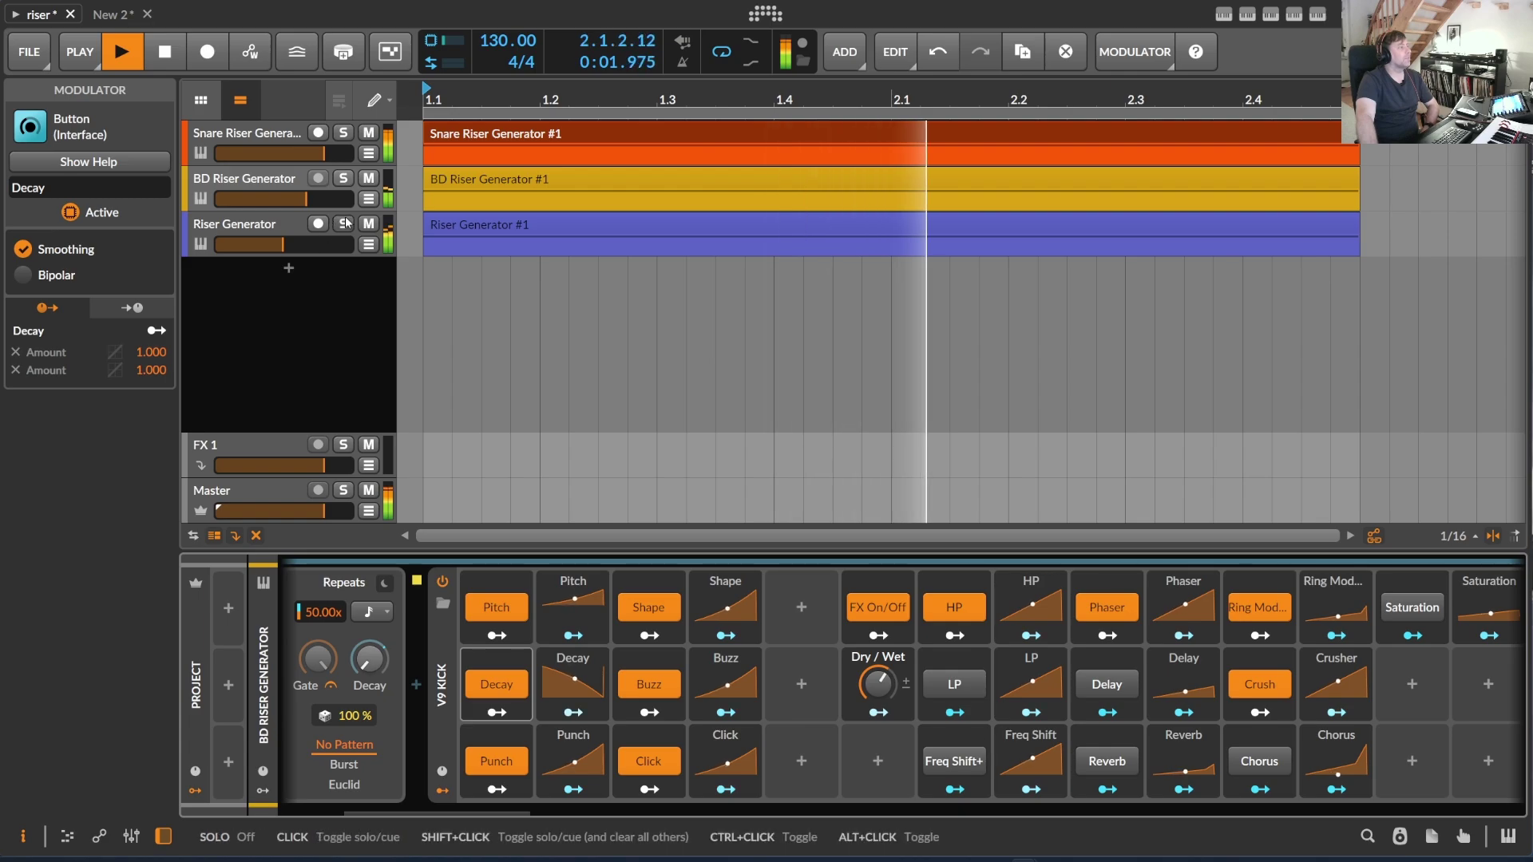
click(249, 225)
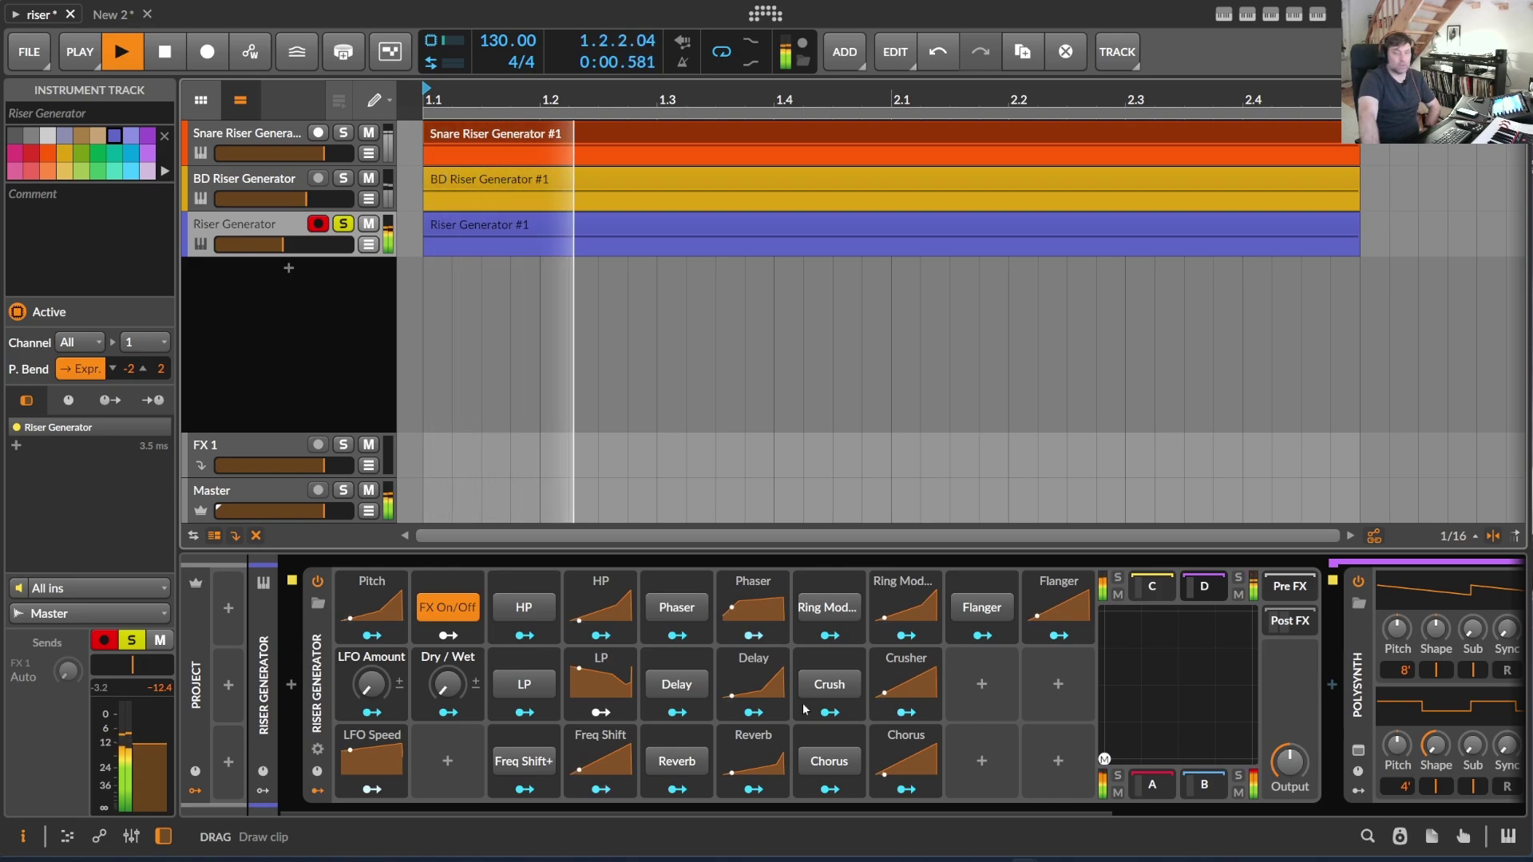
- Audition the corners of the Riser Generator's XY mixer by moving the mix point, ending at layer C
drag(1025, 813, 982, 811)
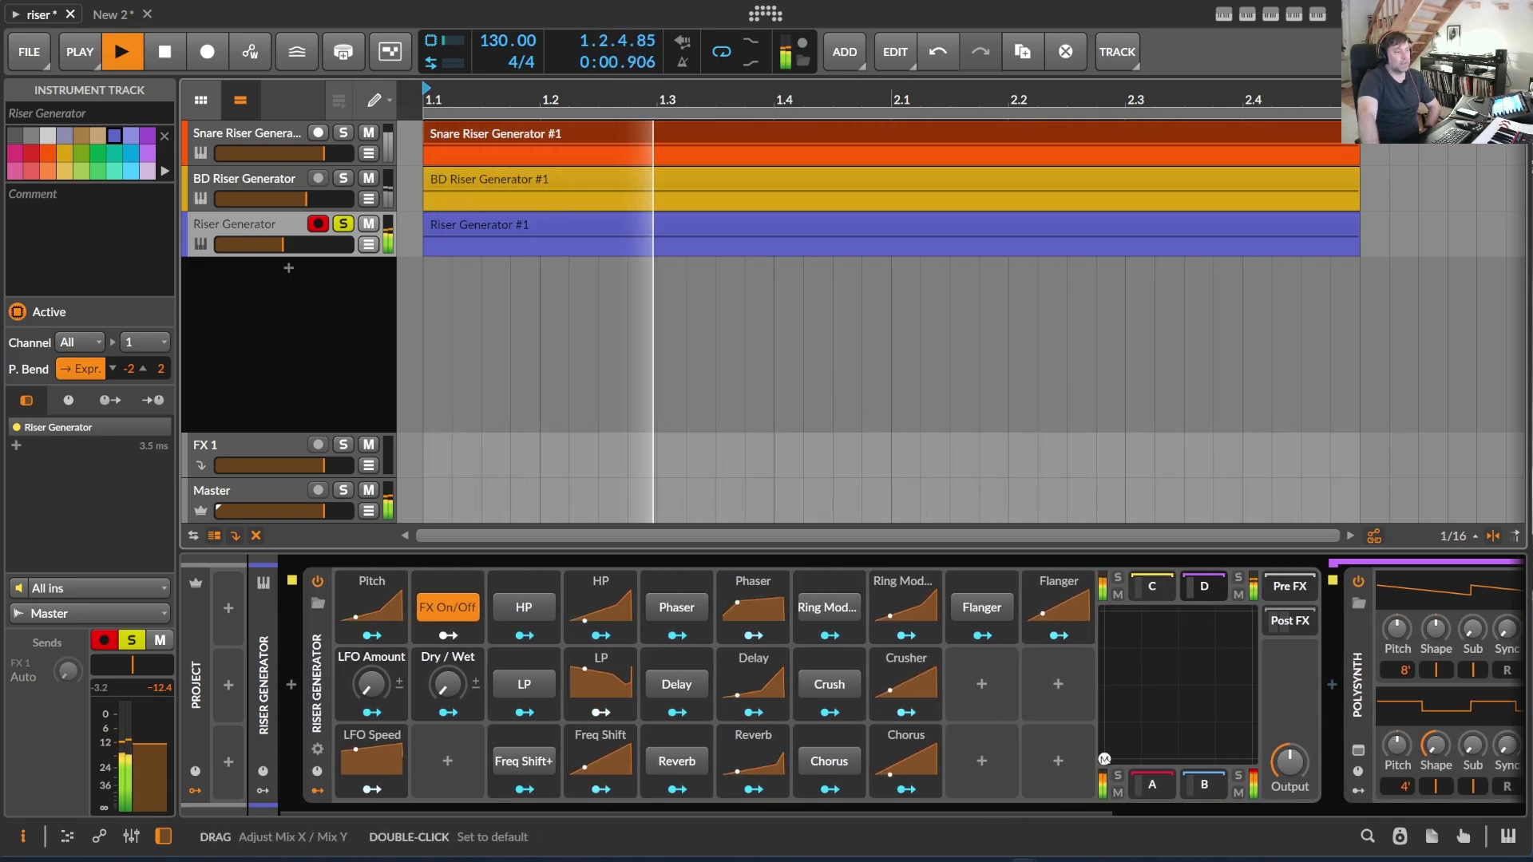
drag(1104, 759, 1105, 640)
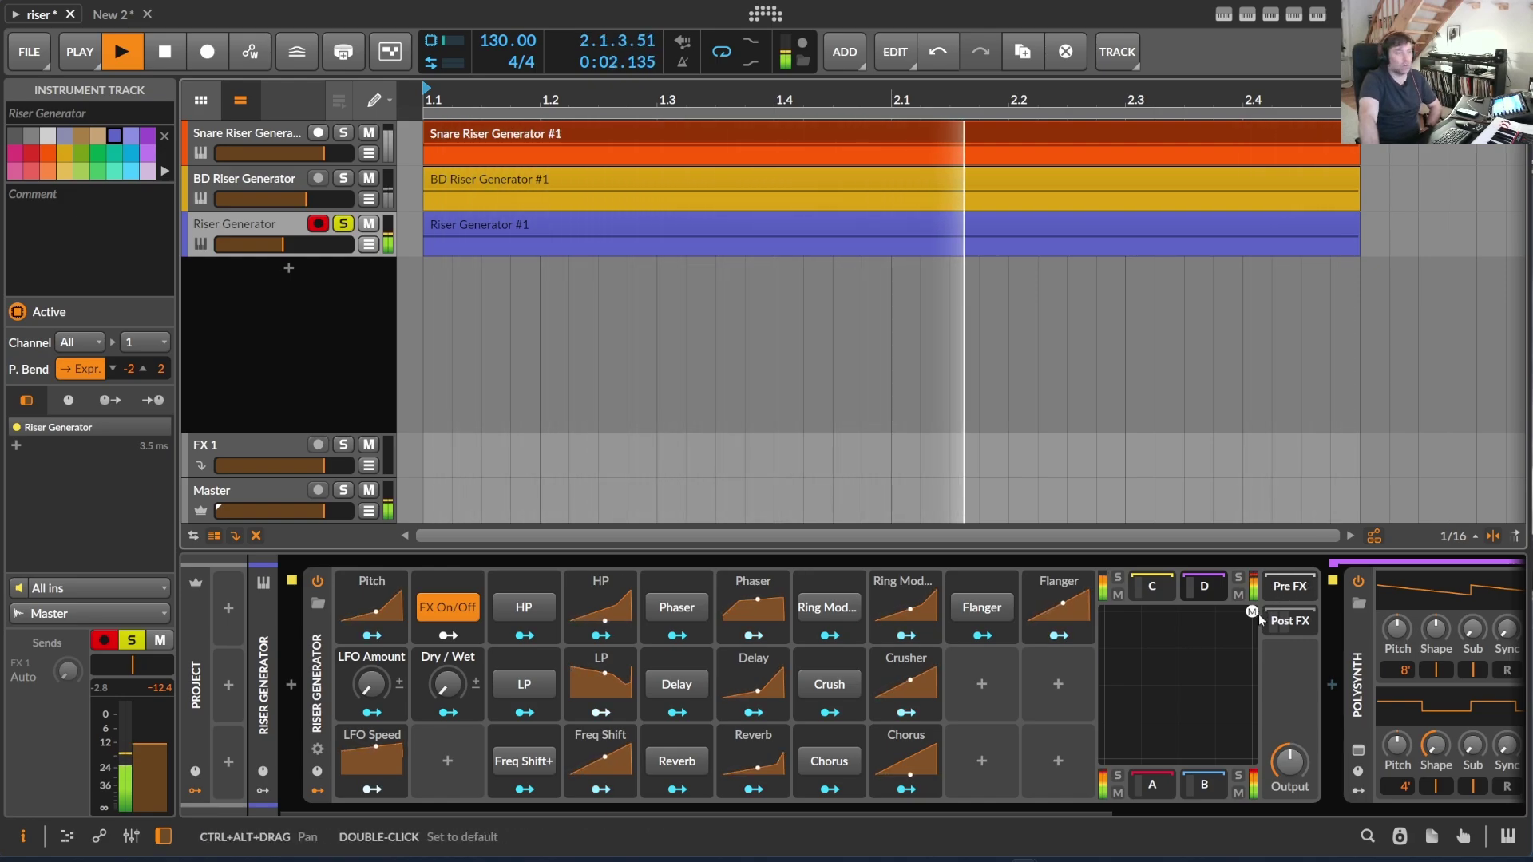
drag(1251, 611, 1104, 759)
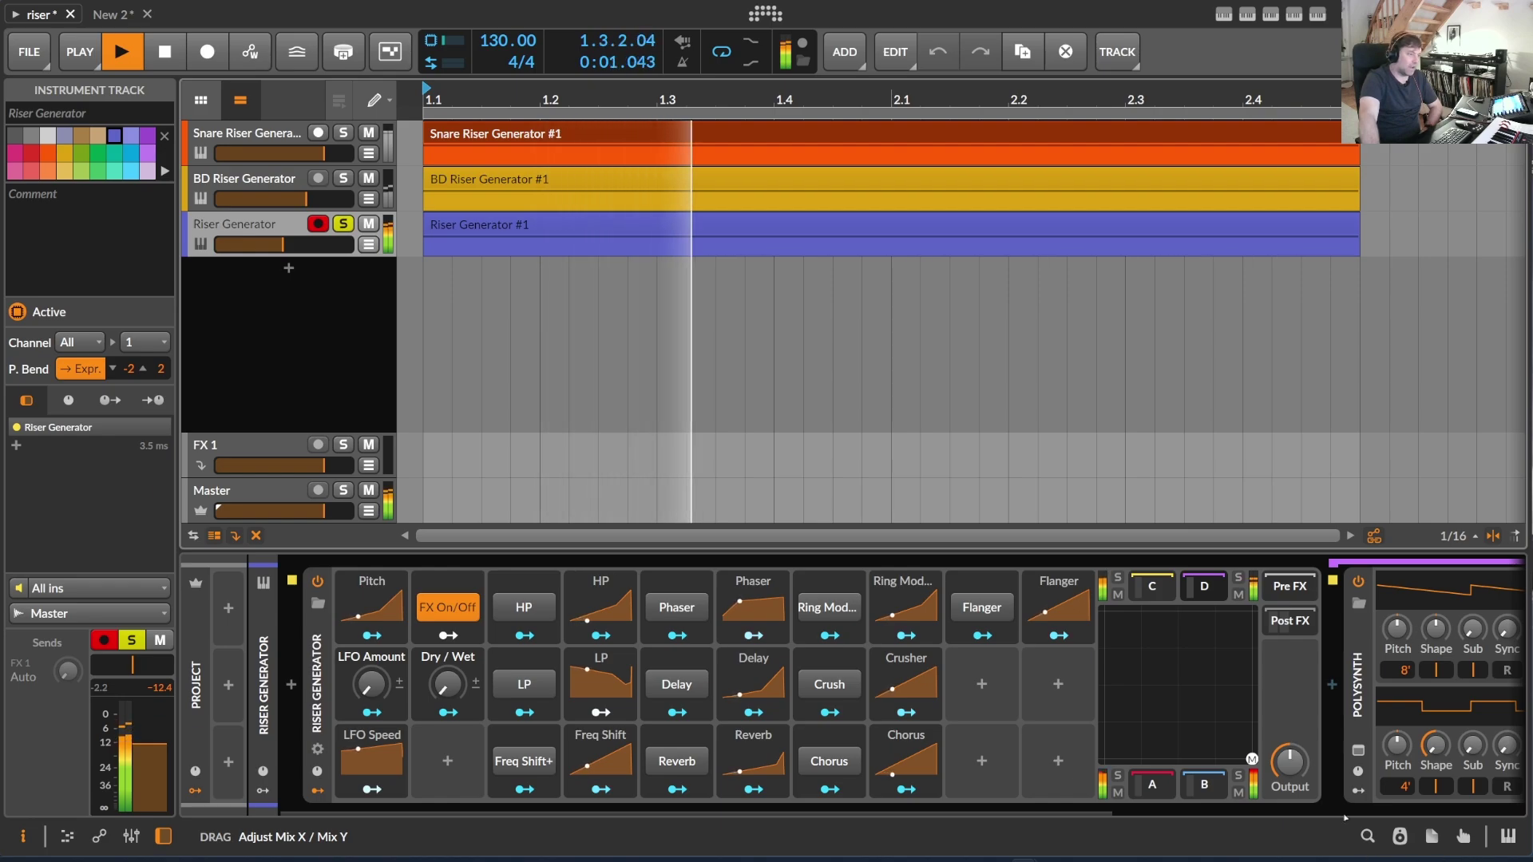
drag(1272, 608, 1097, 609)
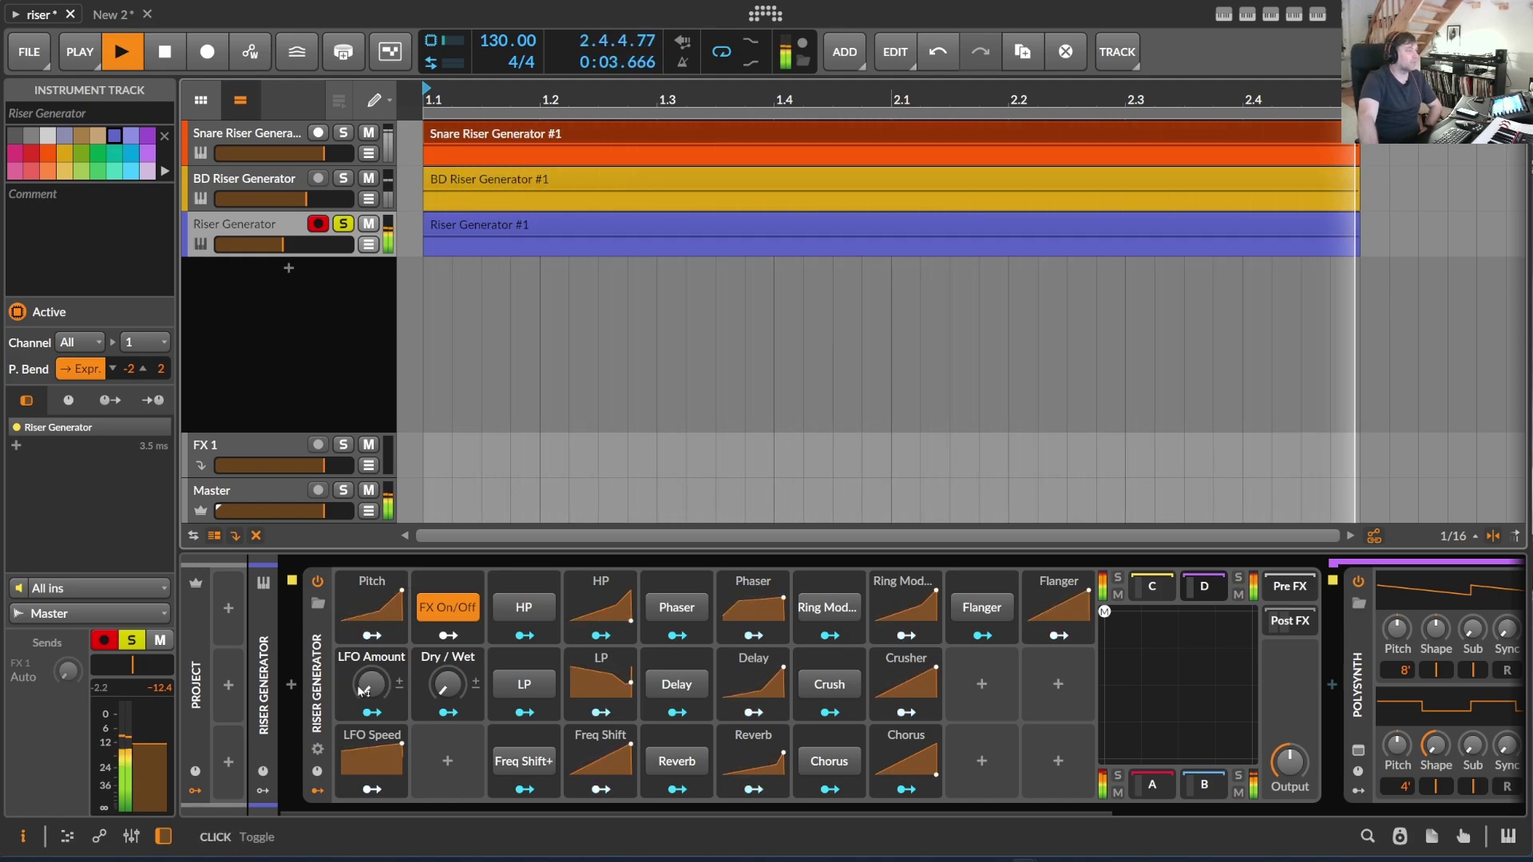
- Try different LFO Amount settings on the Riser Generator, ending at 12.3 %
drag(384, 685, 385, 667)
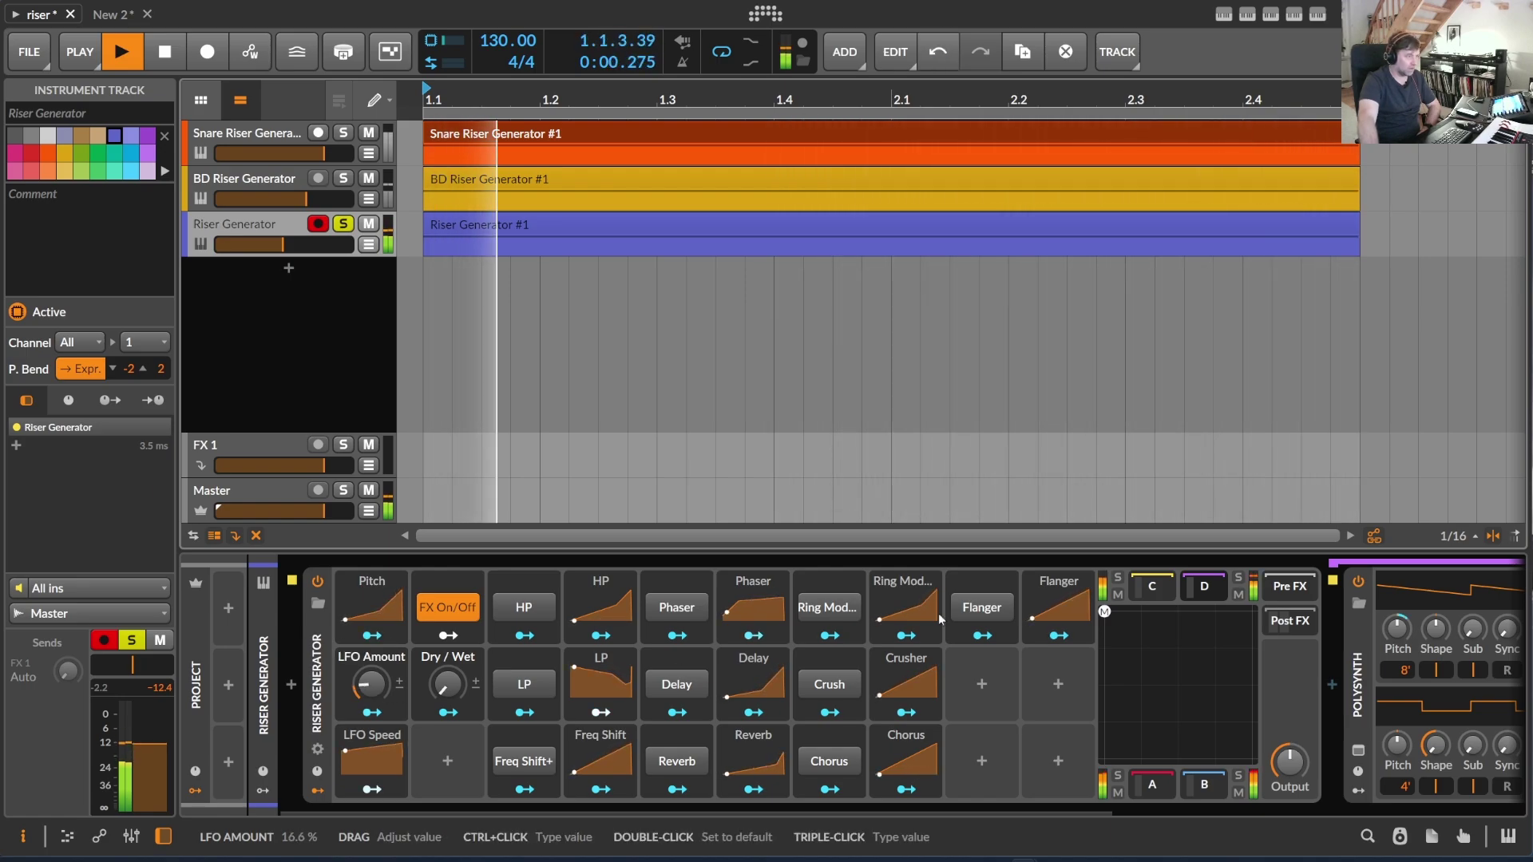
drag(1104, 612, 990, 567)
drag(369, 683, 369, 736)
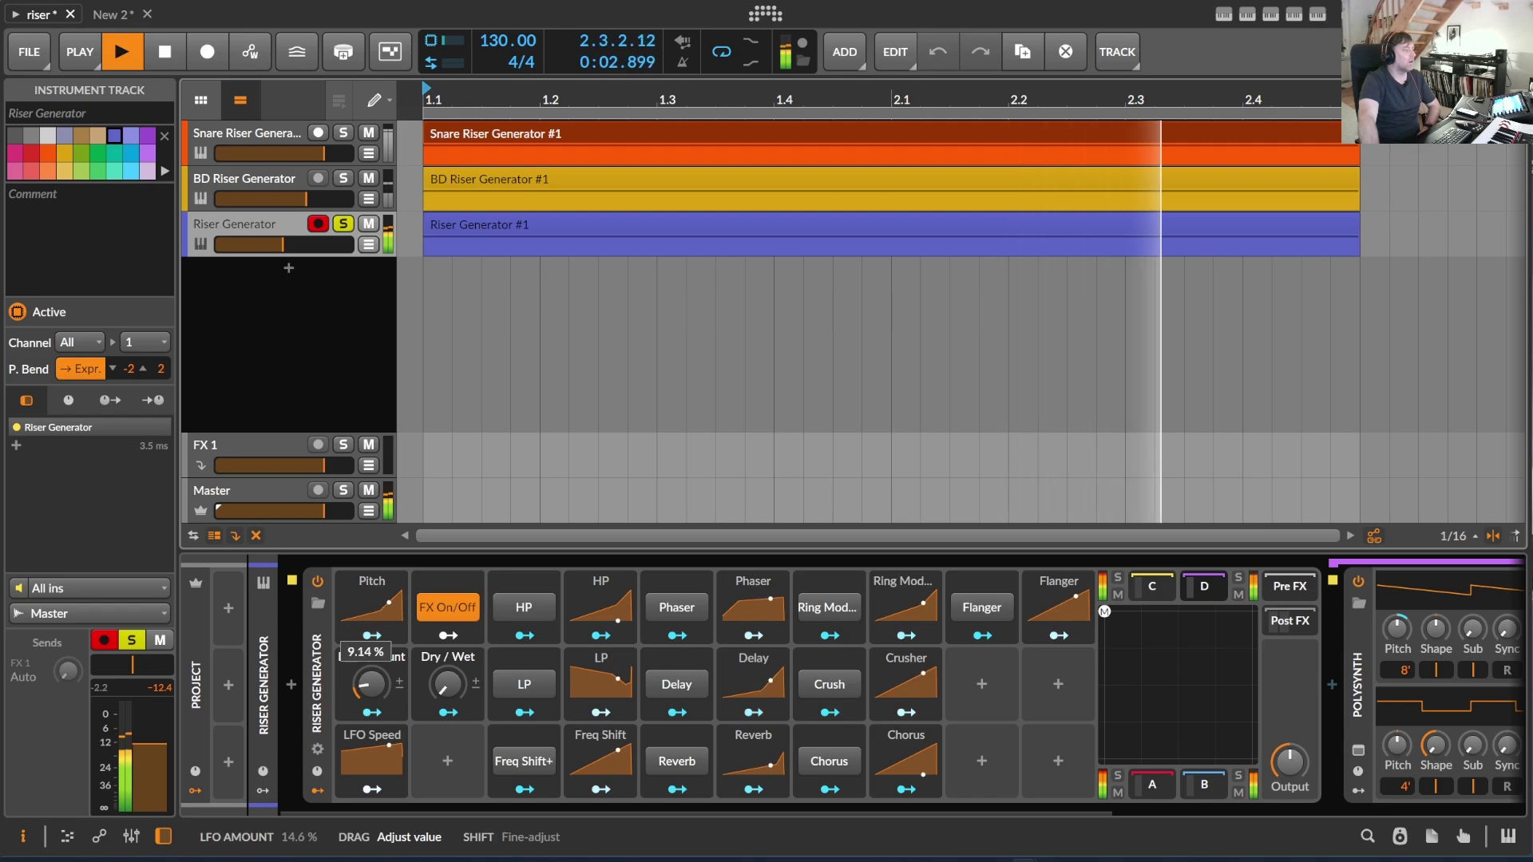
- Lower the start point of the LFO Speed curve to 59.2 % and close the curve editor
click(381, 759)
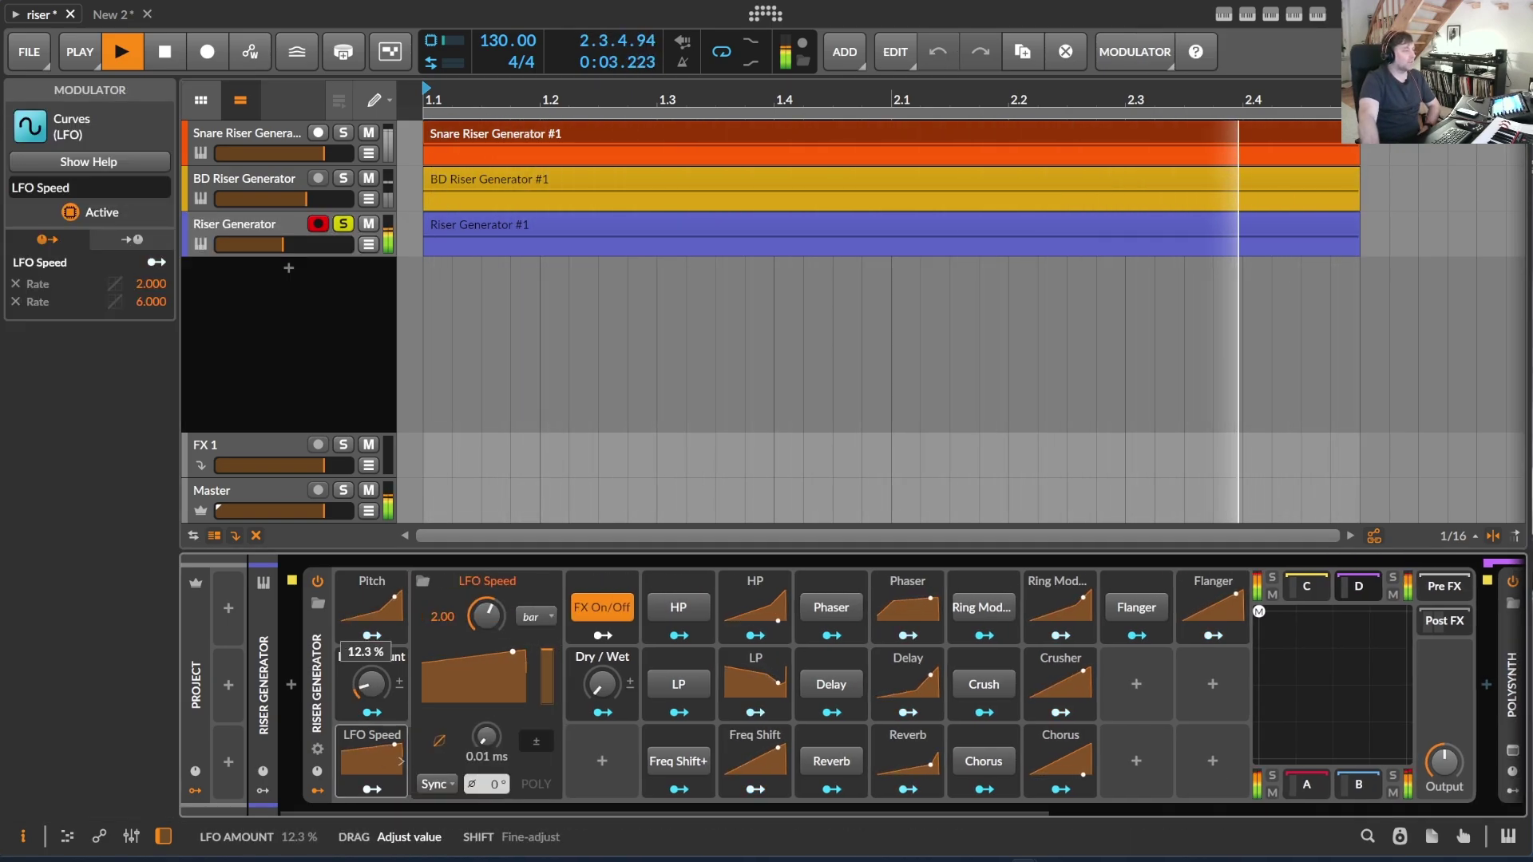
click(475, 677)
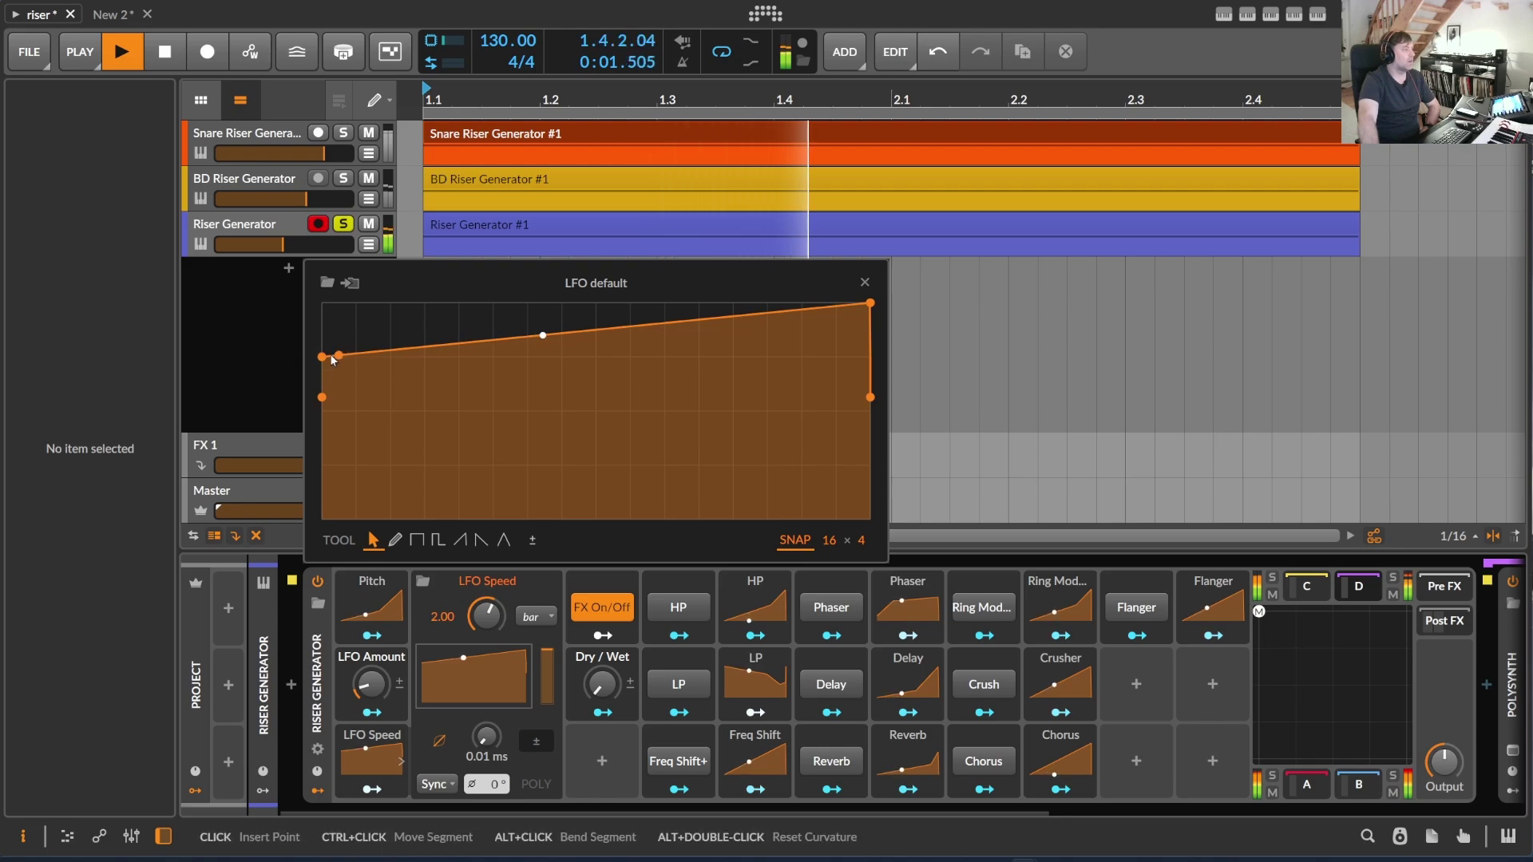
mouse_move(332, 359)
mouse_down()
mouse_move(337, 518)
mouse_move(322, 383)
mouse_up()
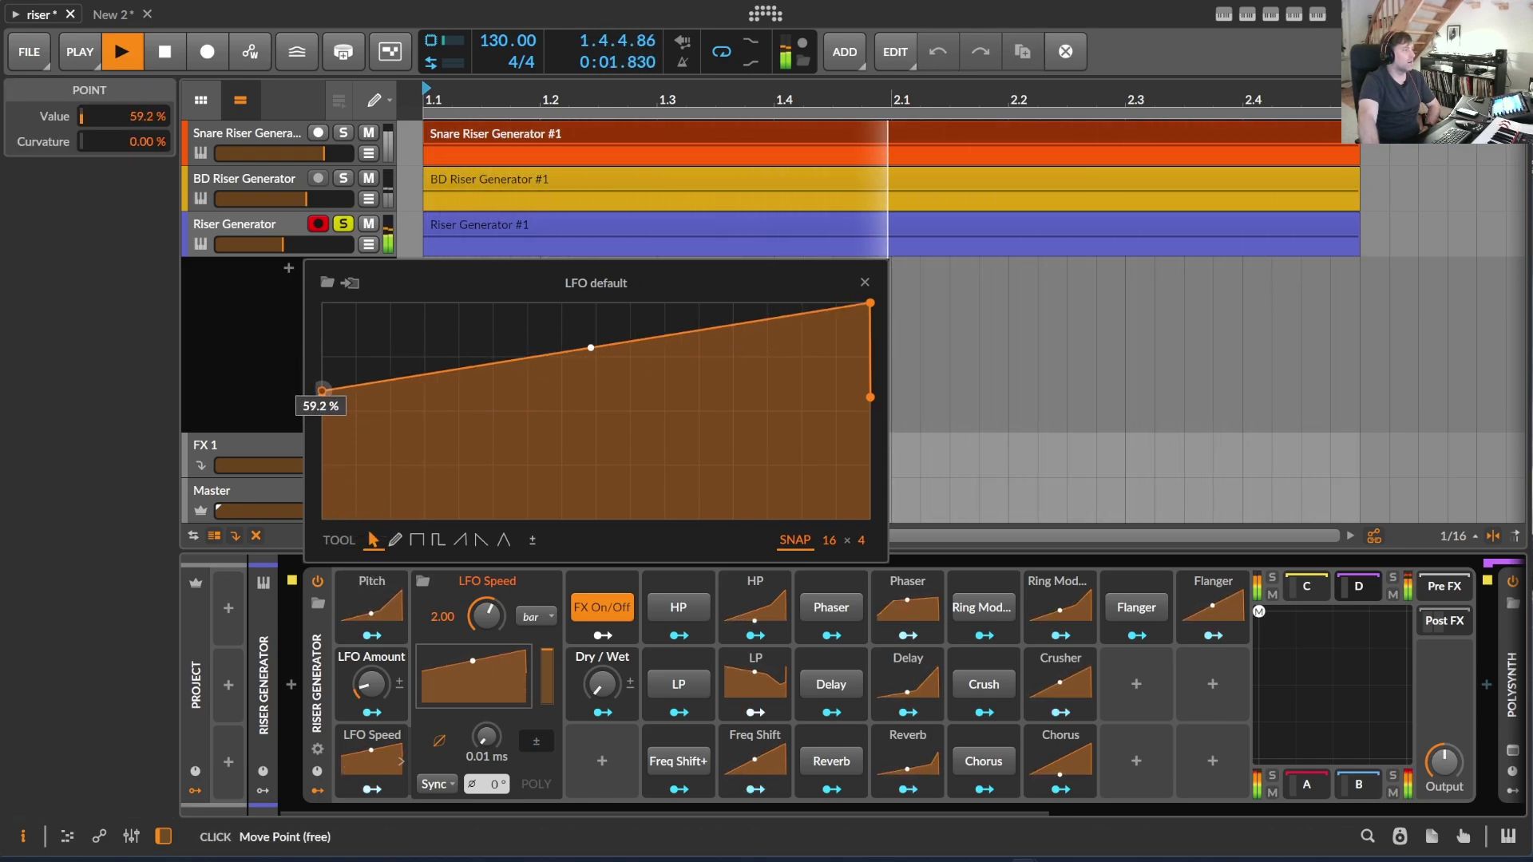
click(865, 282)
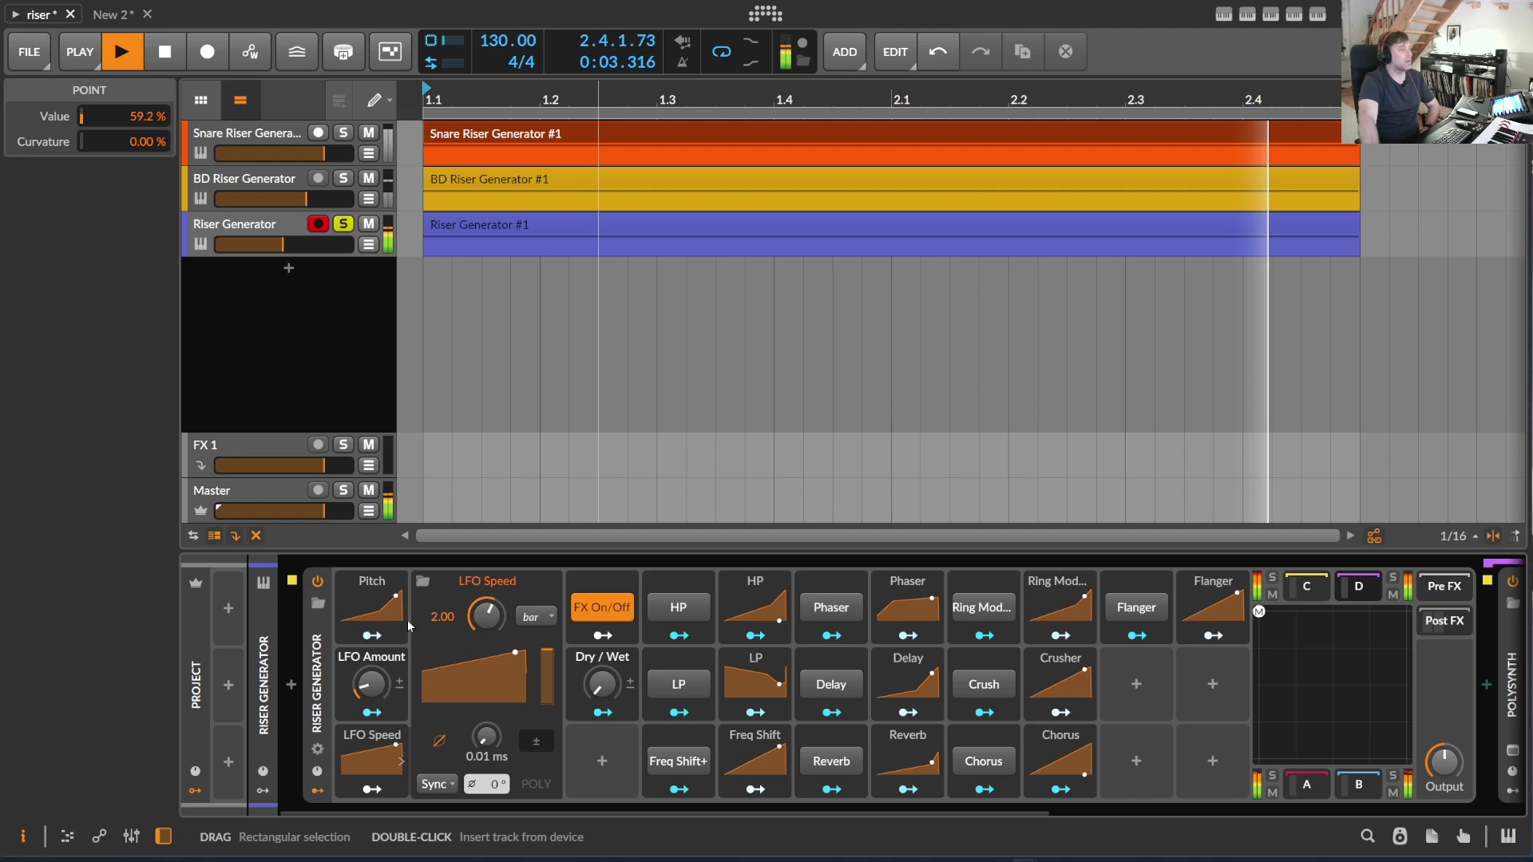
- Reset the Riser Generator's LFO Amount to its default and raise Dry / Wet to 100 %
double_click(375, 675)
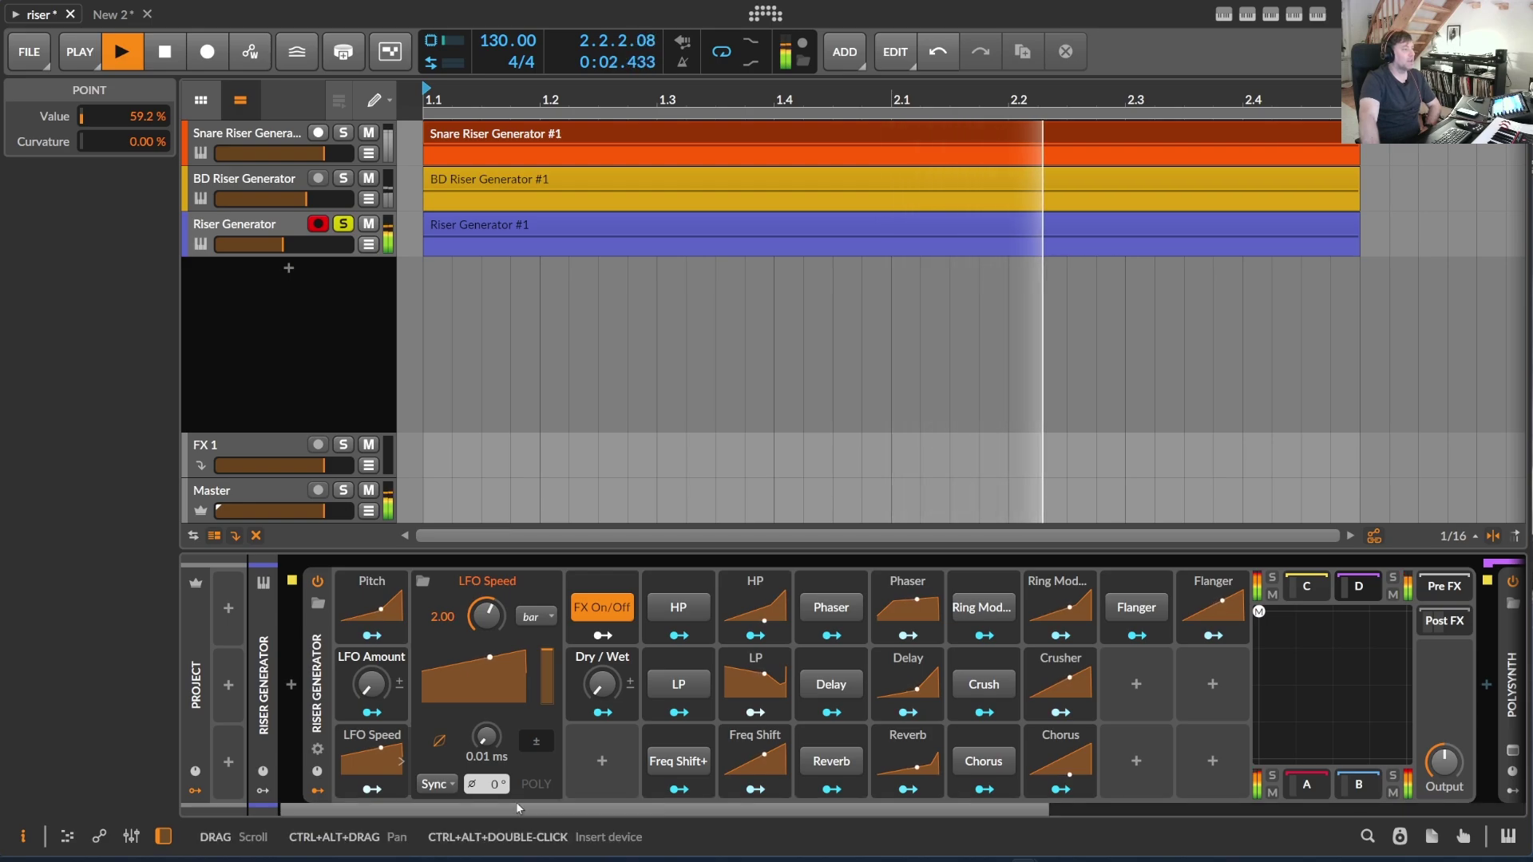
drag(517, 811, 597, 814)
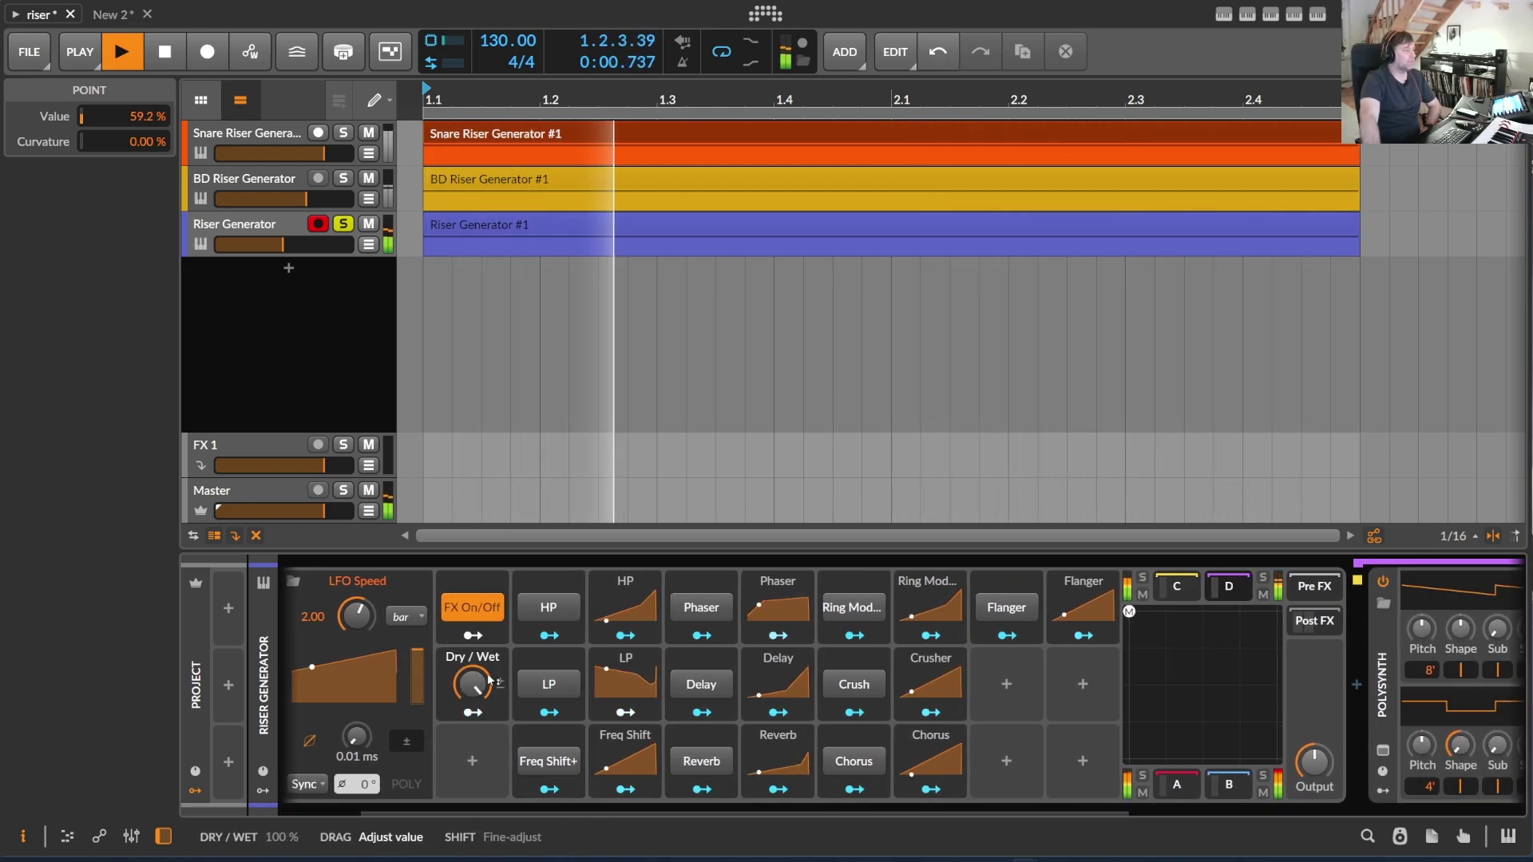
- Enable the HP and Ring Mod effects on the Riser Generator and try Crush, leaving it off
click(546, 613)
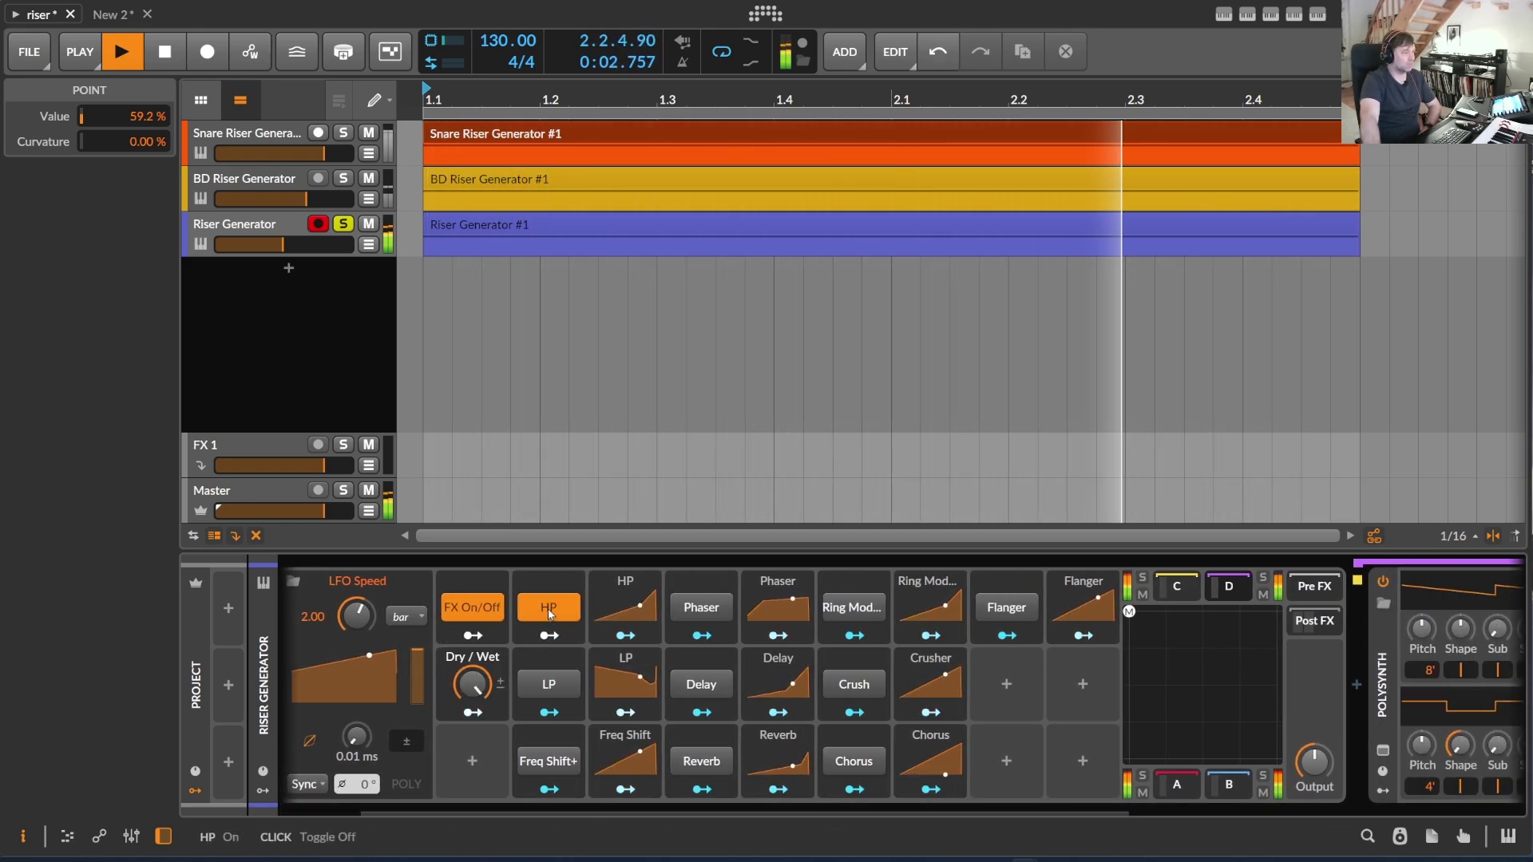
click(551, 613)
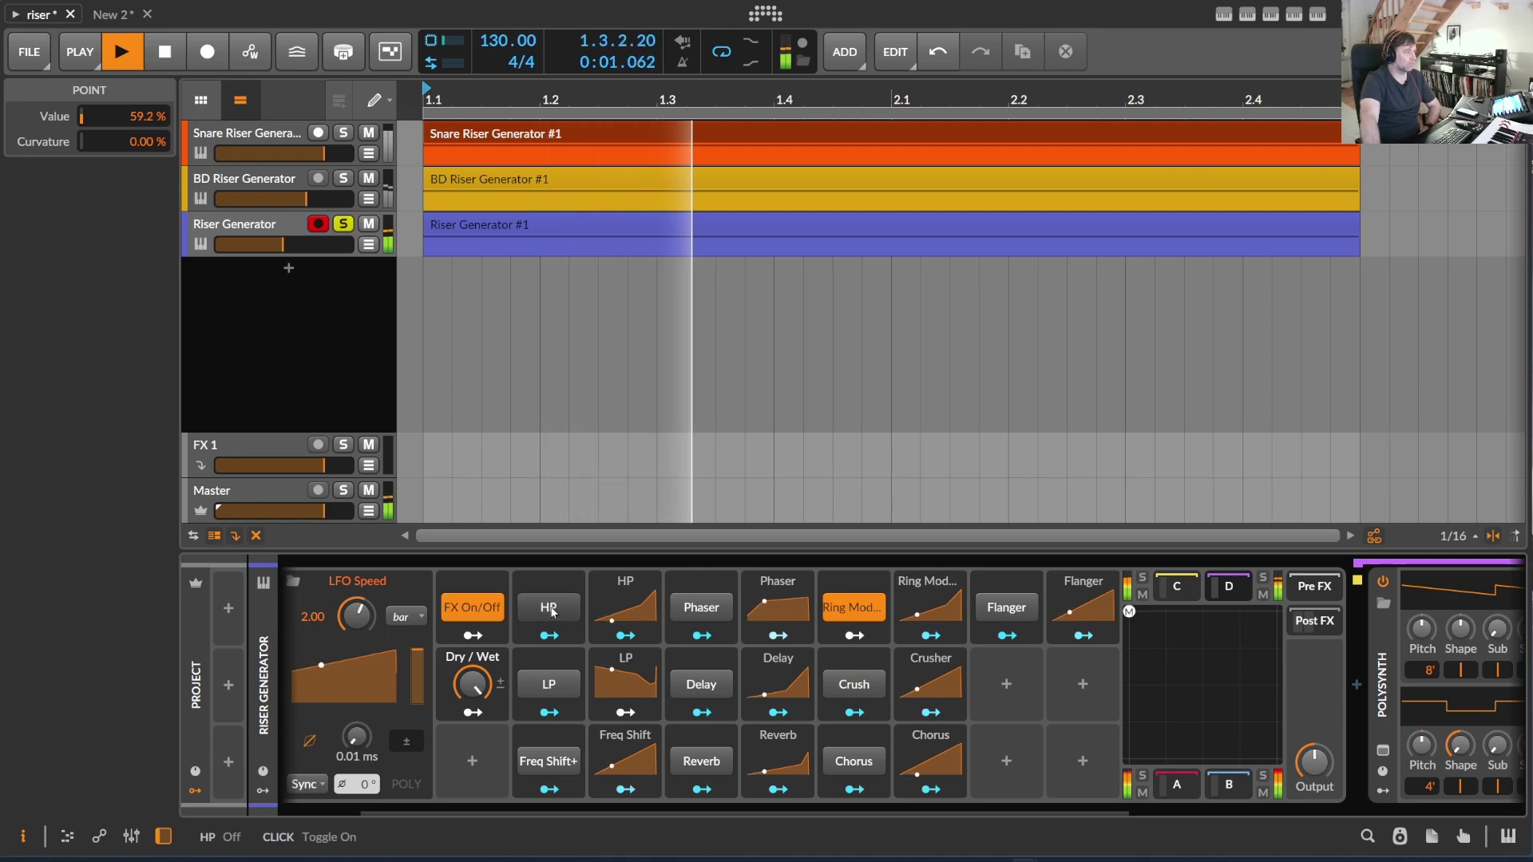
click(556, 611)
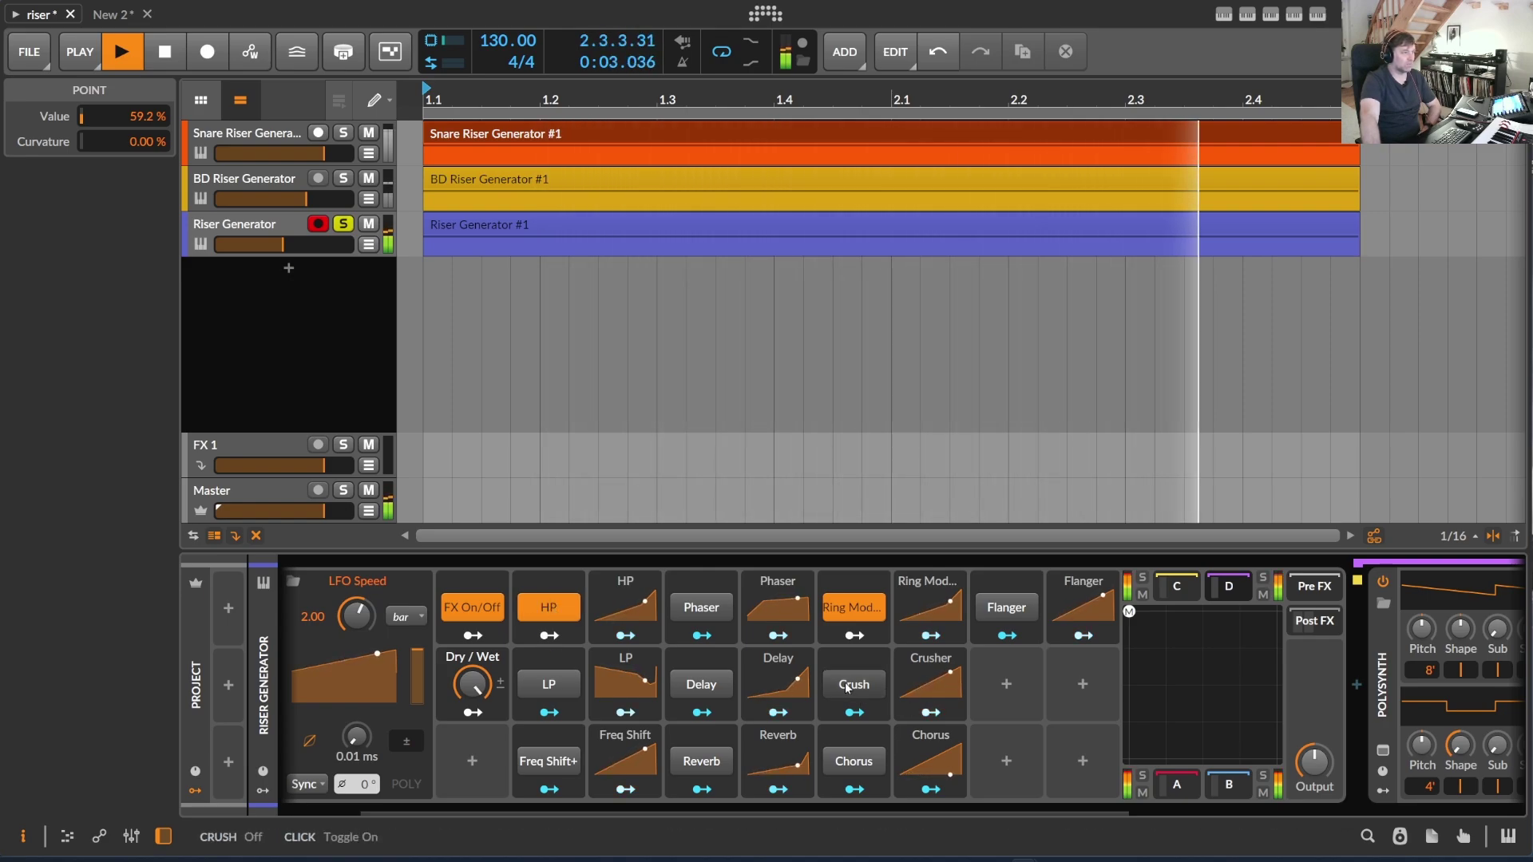
drag(473, 682, 473, 680)
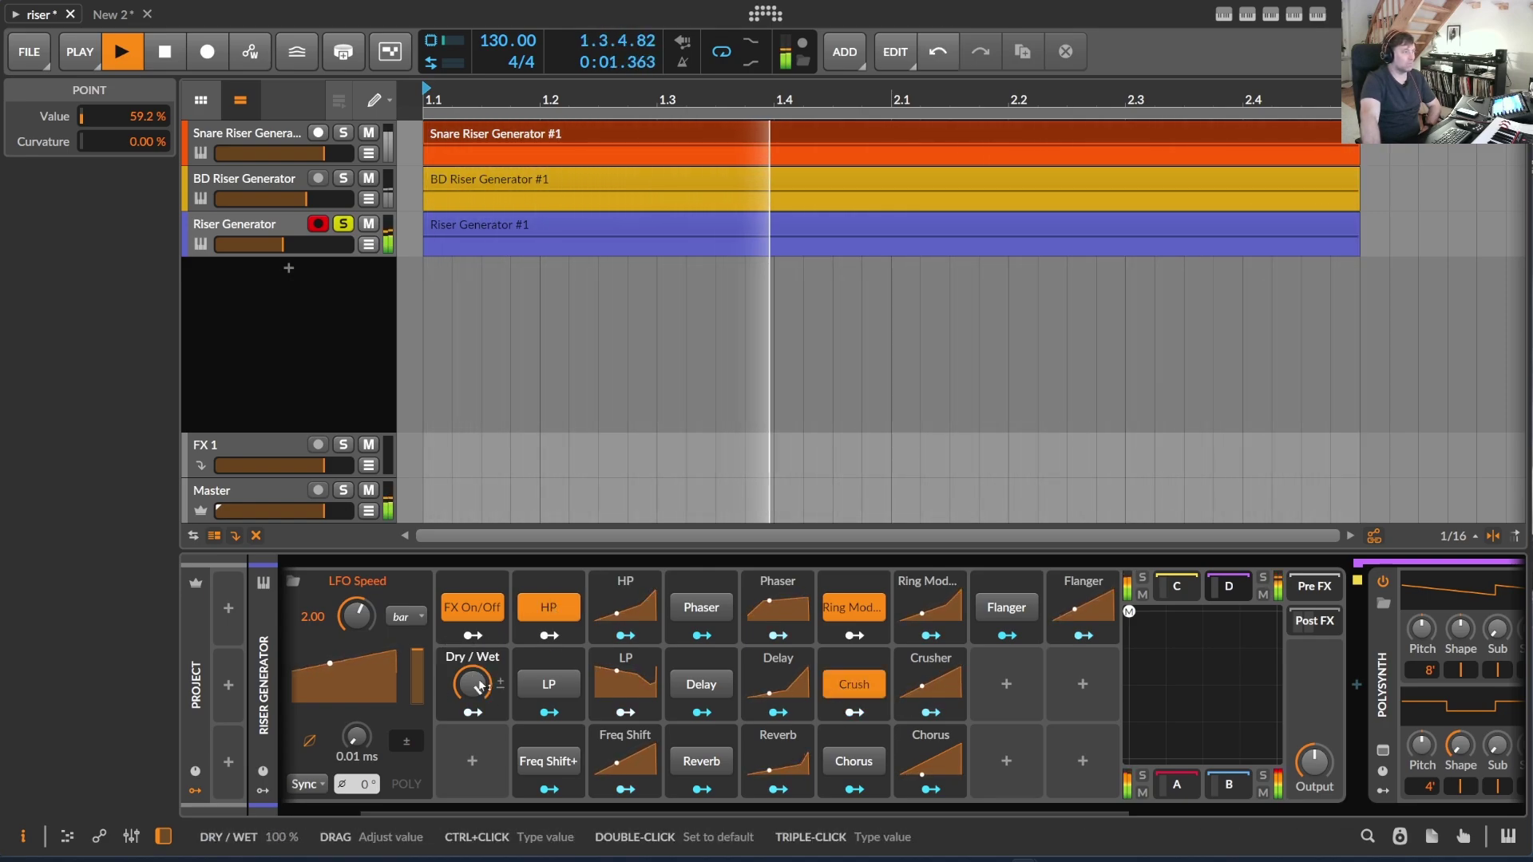
click(874, 678)
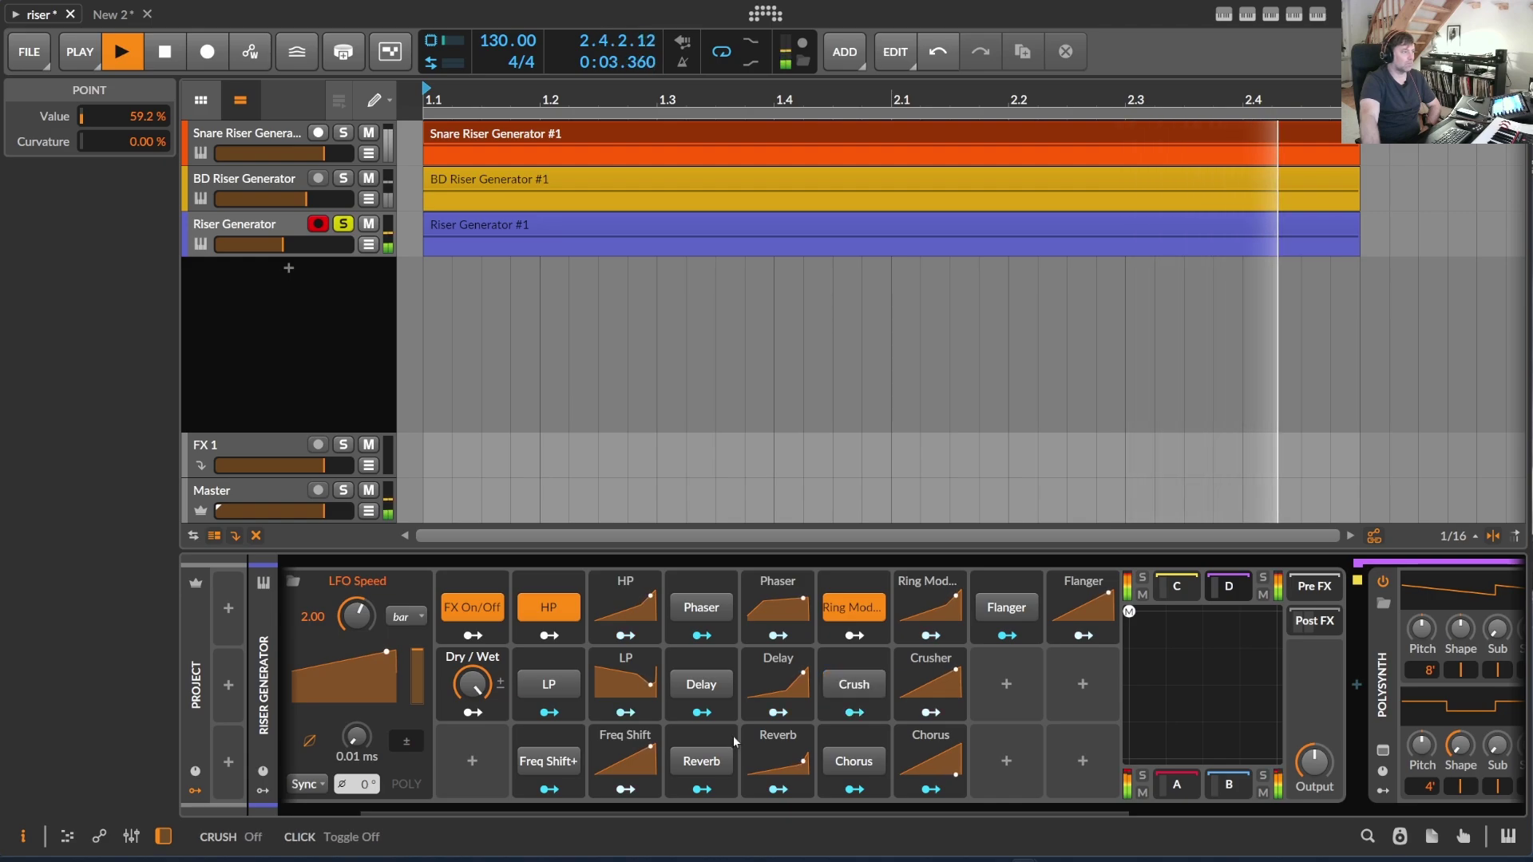
- Enable the Riser Generator's Reverb, Freq Shift+ and LP effects and briefly try its LFO Amount
click(701, 761)
click(548, 761)
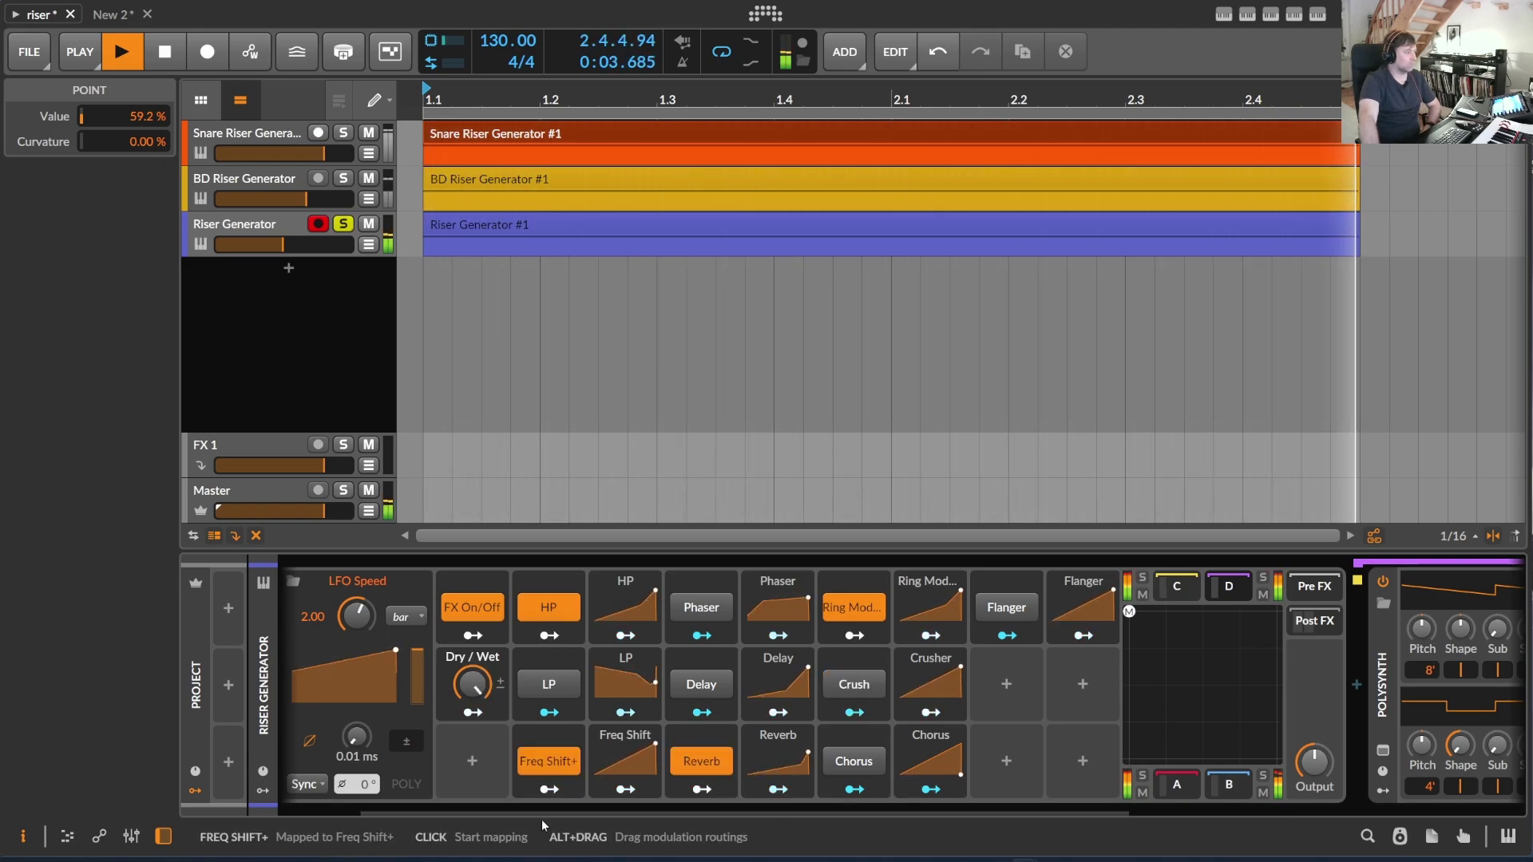
drag(543, 814, 455, 813)
drag(371, 685, 371, 676)
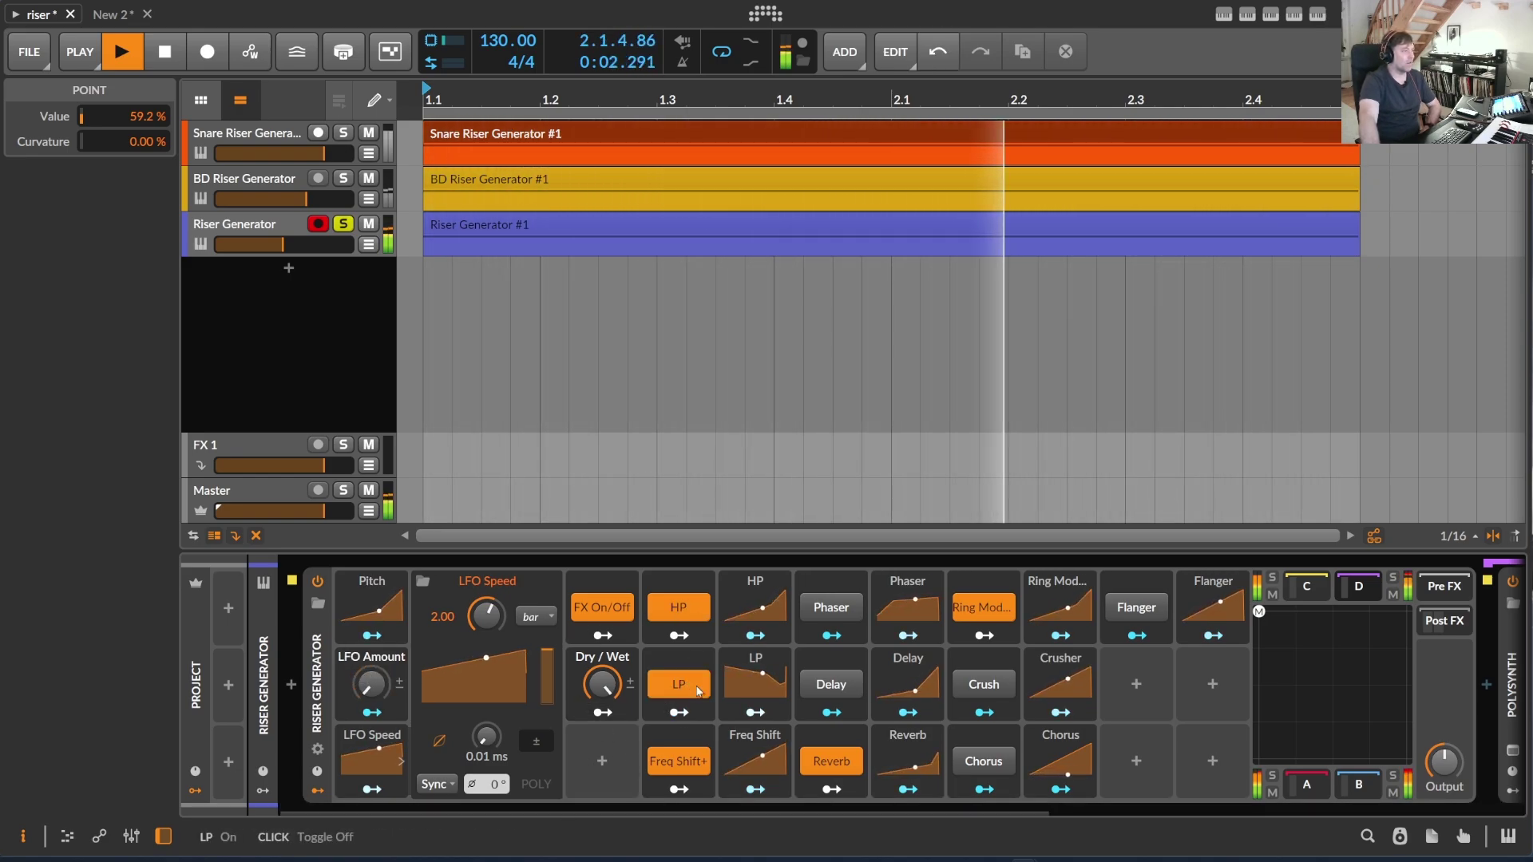
- Move the end point of the Riser Generator's LP curve to 62.7 % and close the curve editor
click(783, 681)
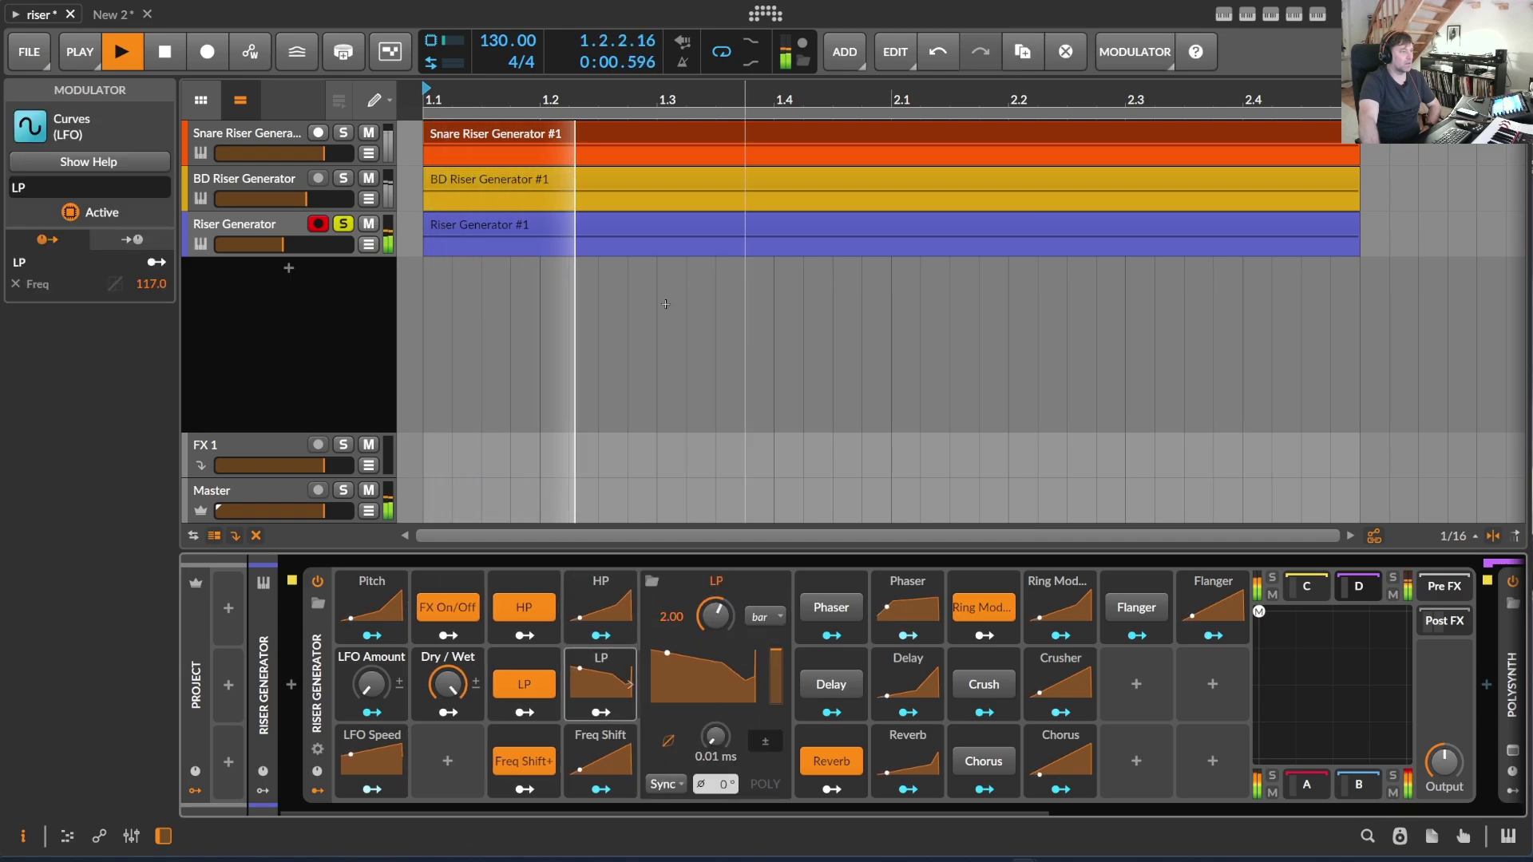
click(755, 682)
drag(817, 429, 853, 410)
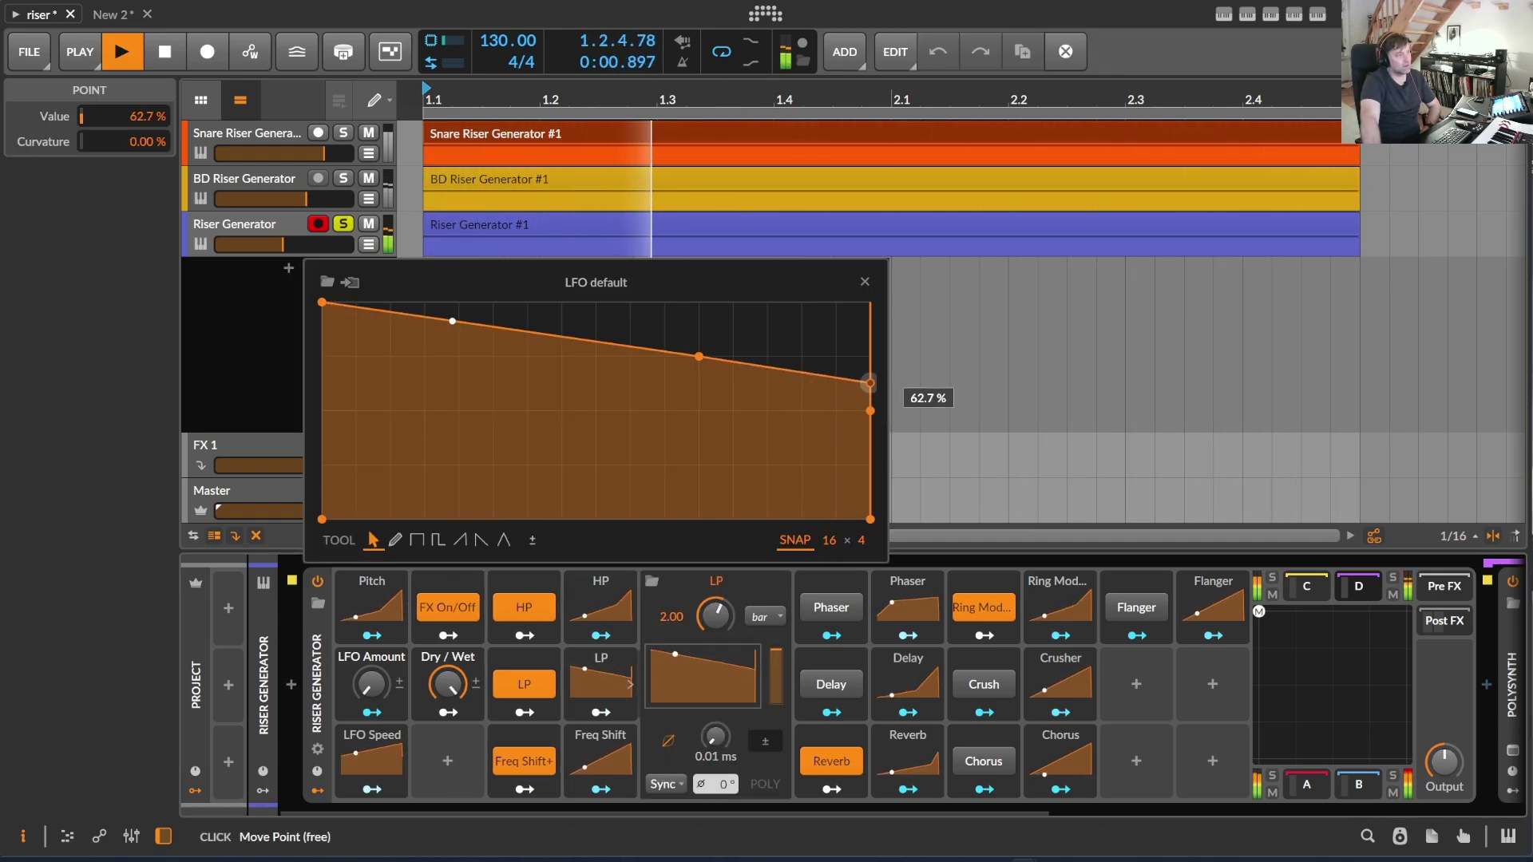
click(864, 279)
- Enable the Riser Generator's Delay and Chorus effects and try Crush and Flanger, leaving both off
drag(637, 811, 741, 822)
click(821, 685)
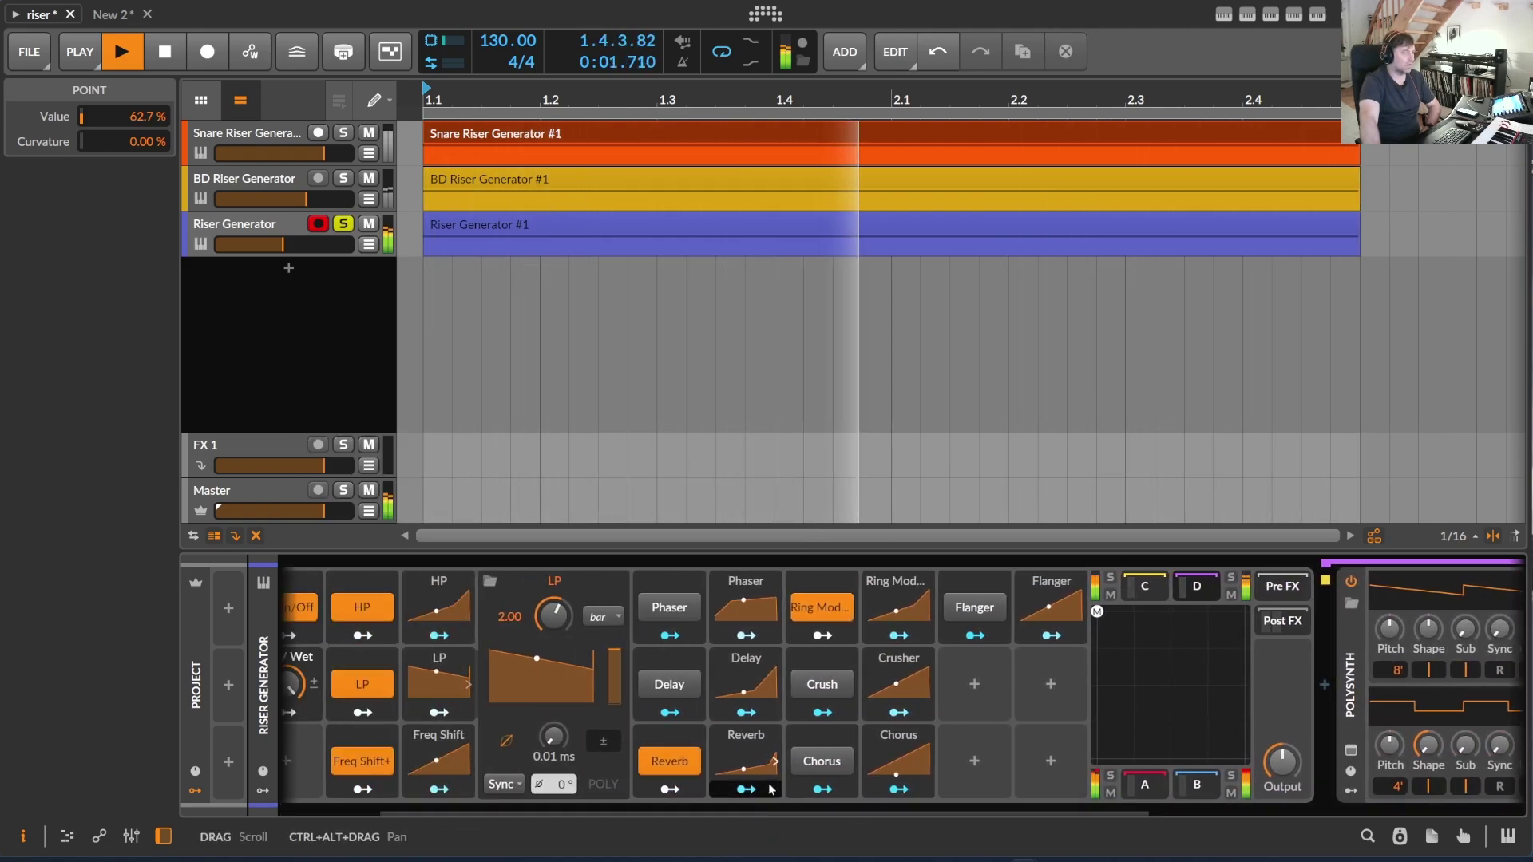
click(822, 689)
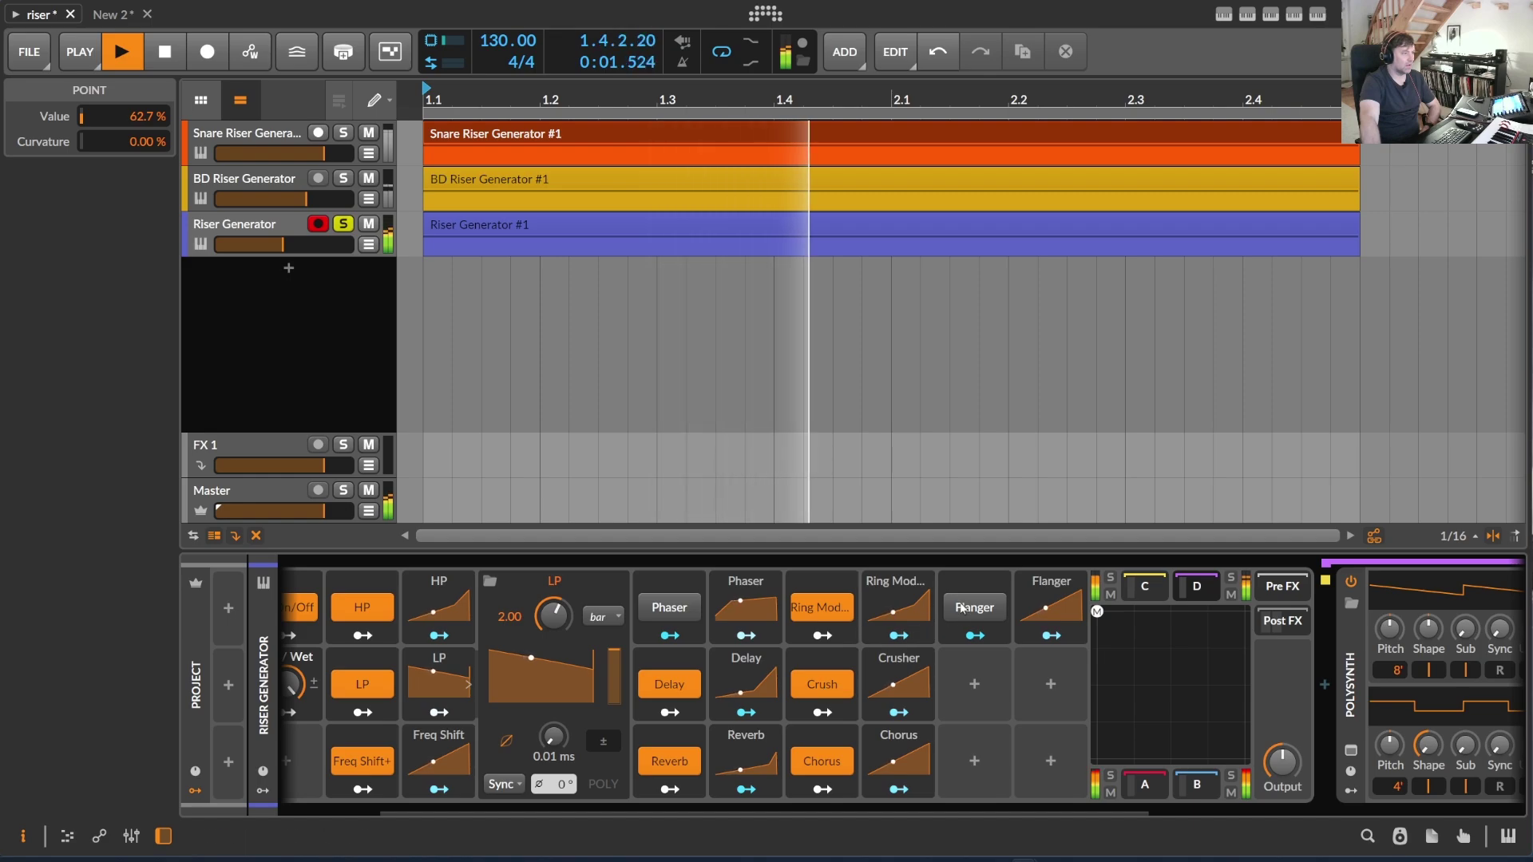
click(996, 607)
click(998, 607)
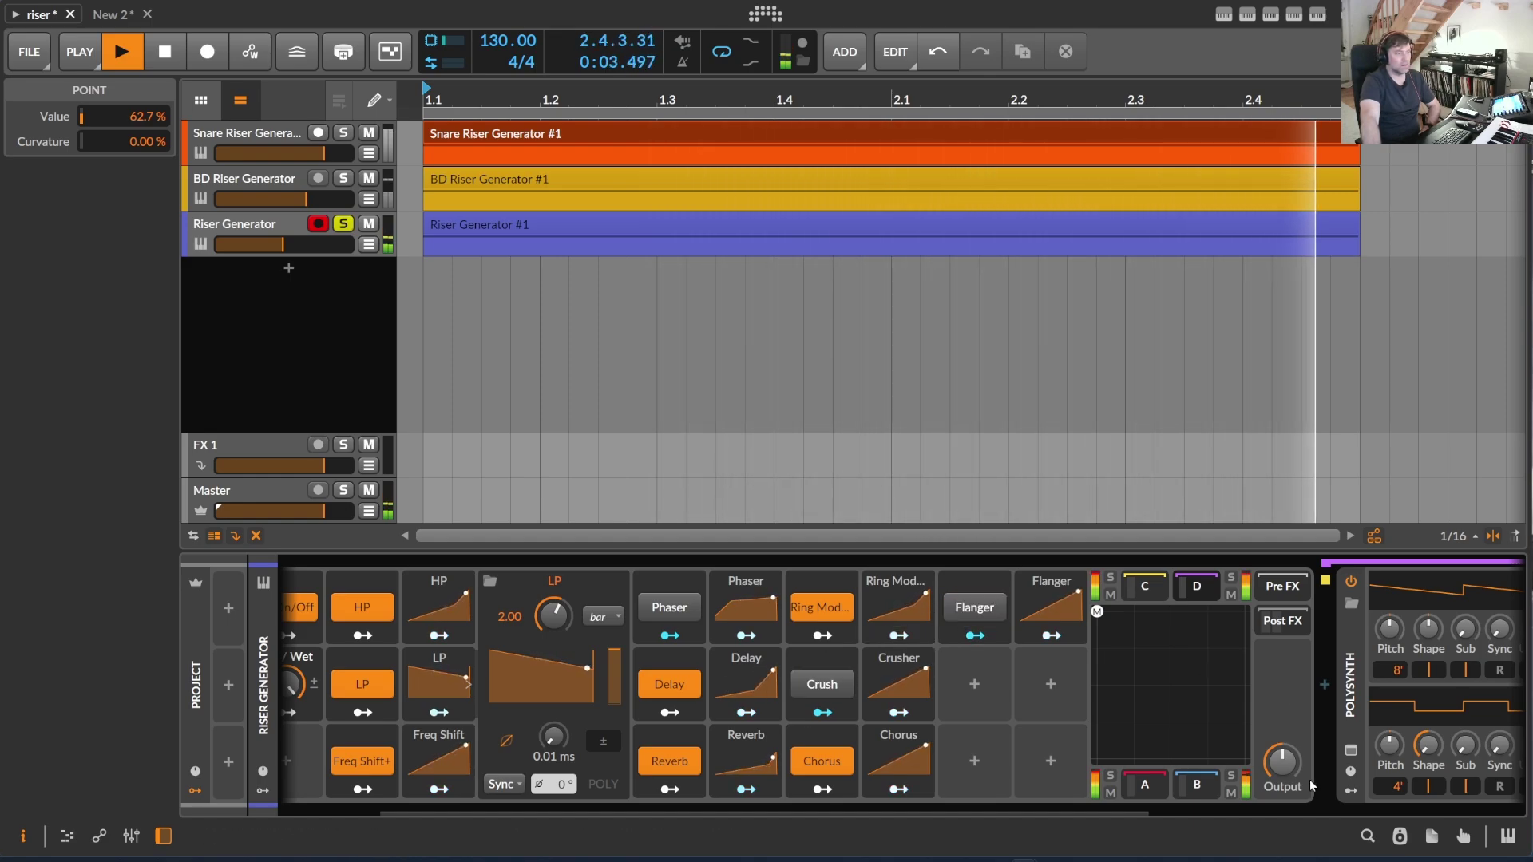
- Move the Riser Generator's XY mix point towards layer A and unsolo the track to hear all three generators together
drag(1097, 611, 1130, 706)
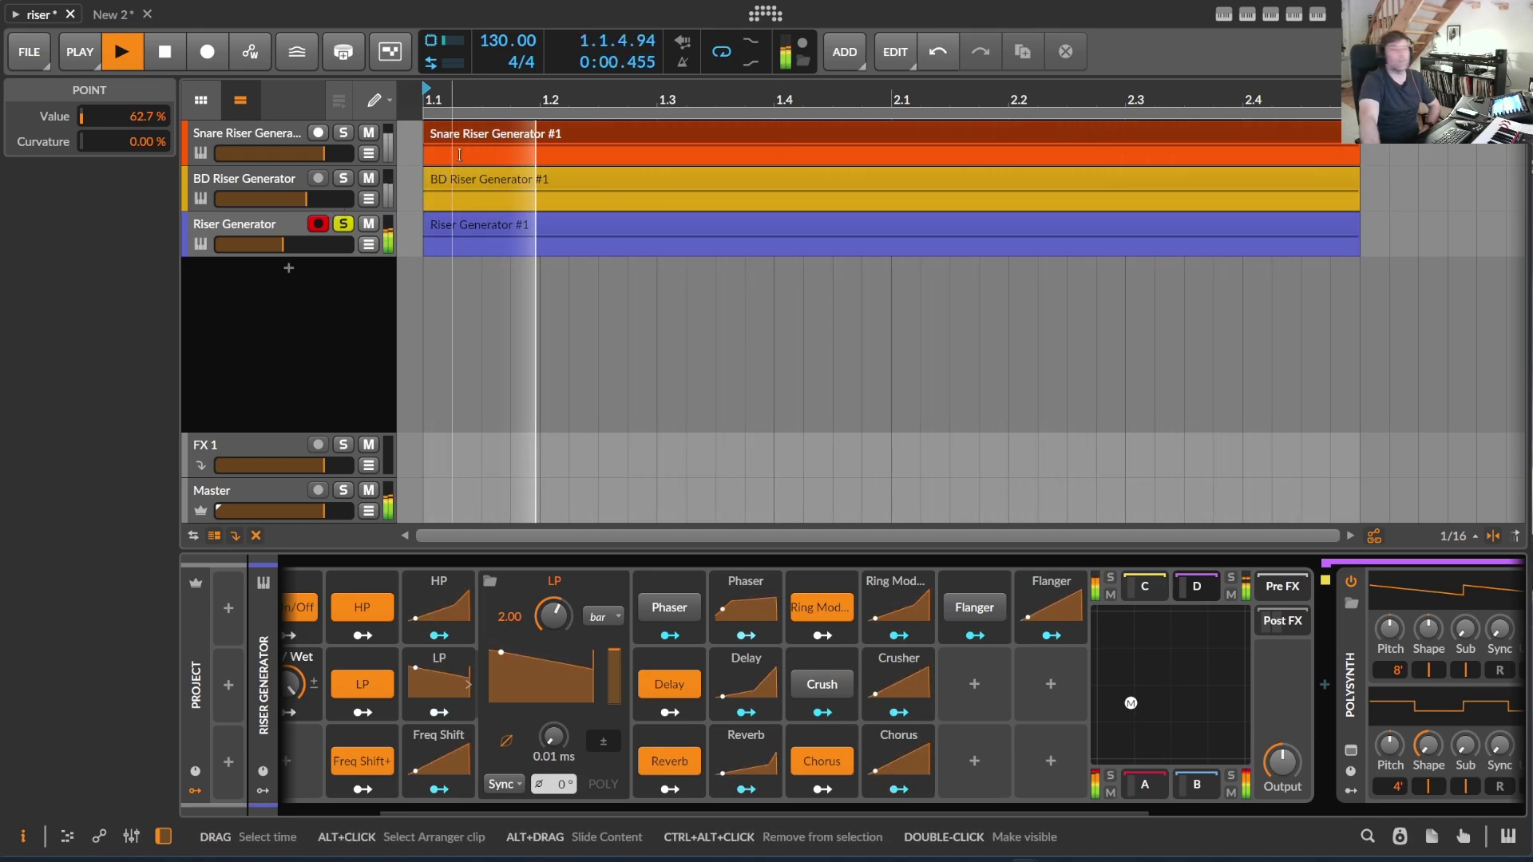
click(343, 224)
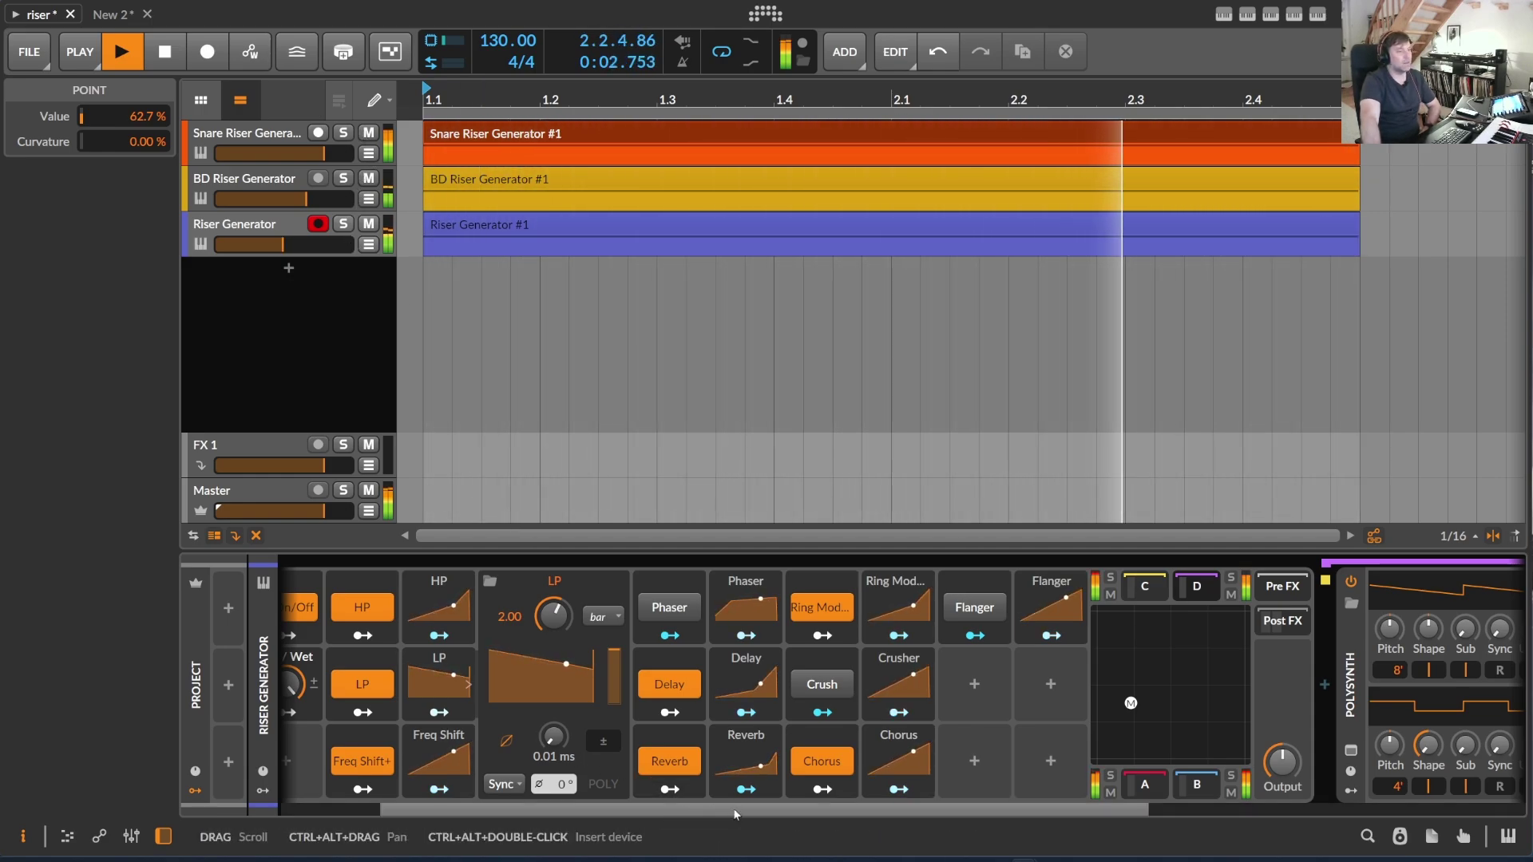
scroll(736, 804, up, 3)
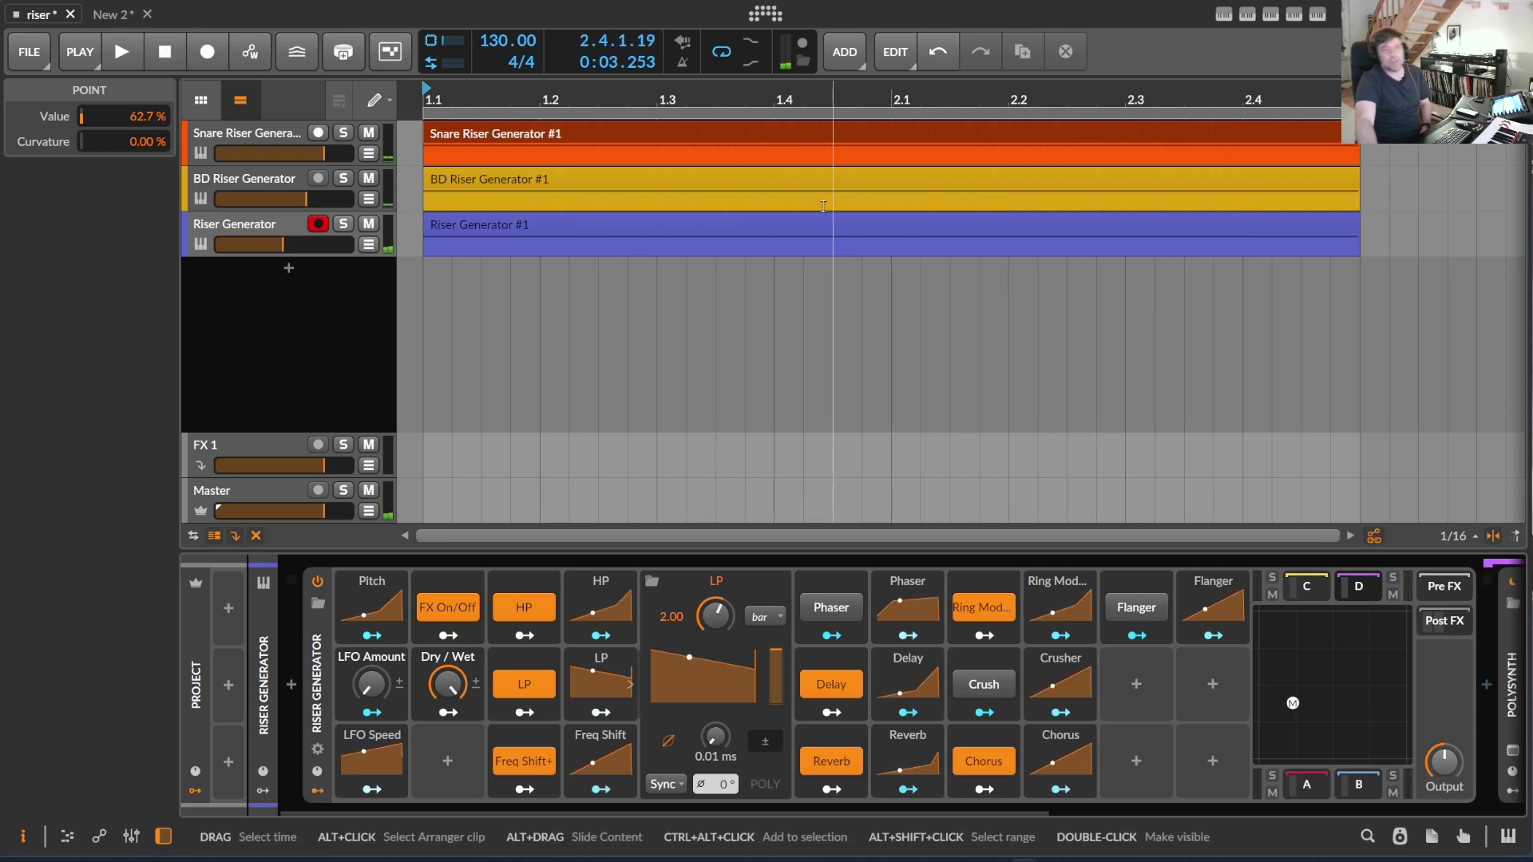
- Select the Riser Generator's main device and collapse the container devices on the BD and Snare Riser Generator tracks
drag(550, 102, 374, 145)
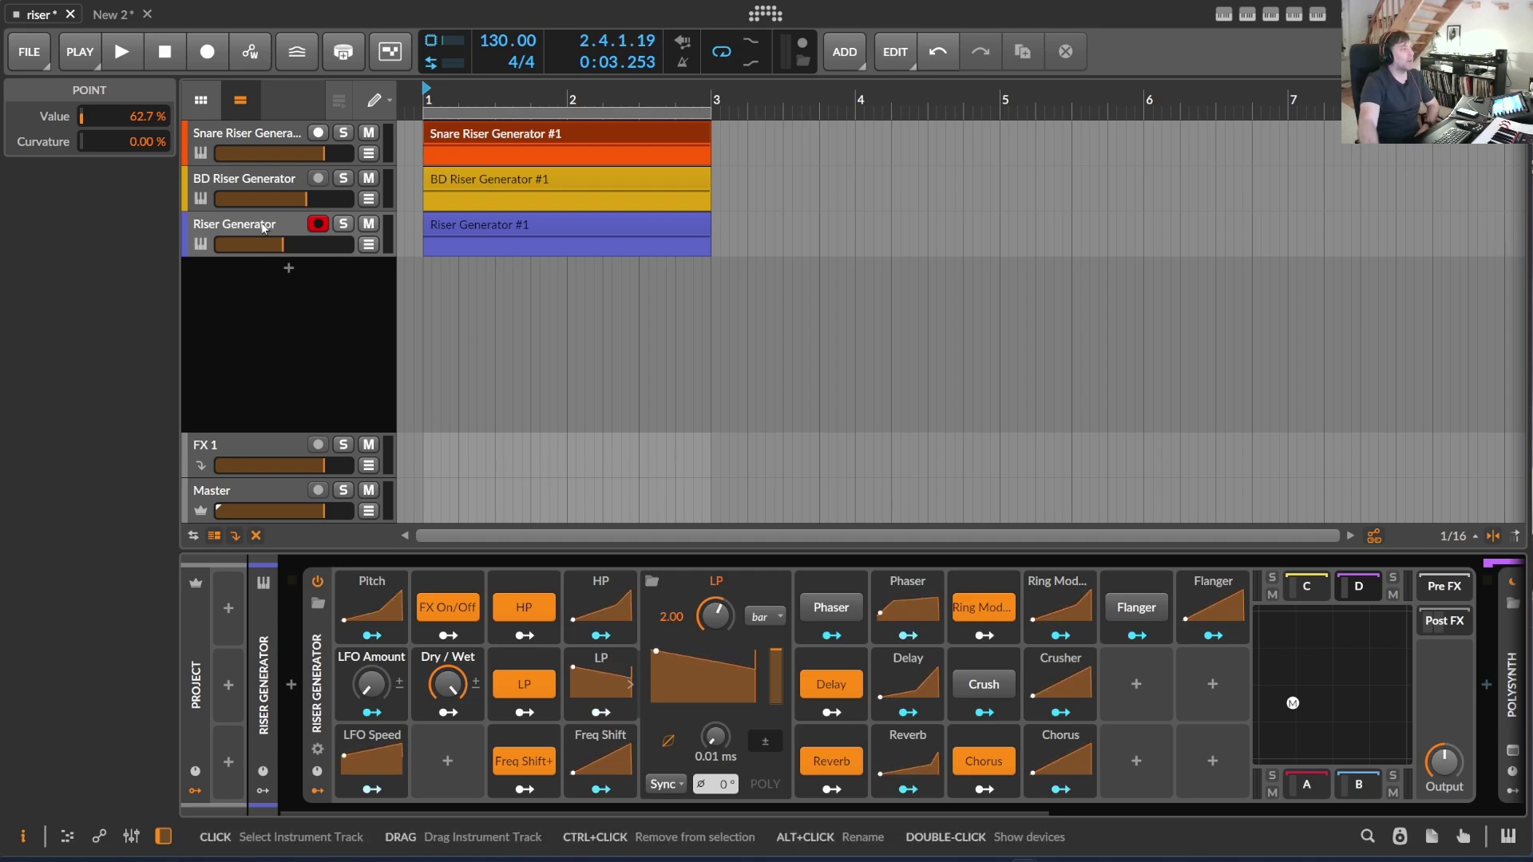
click(308, 626)
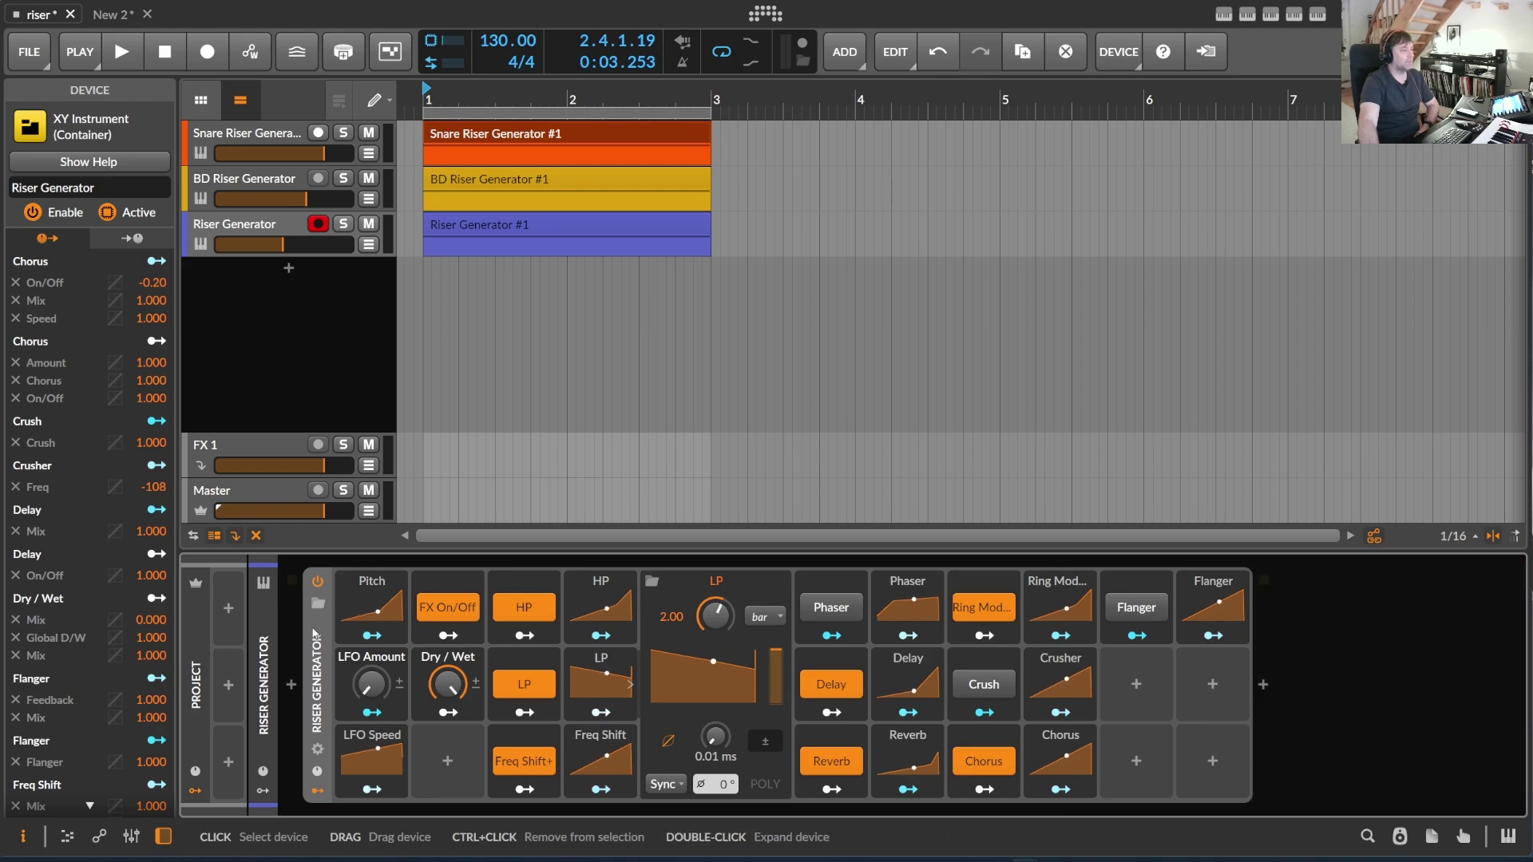
click(342, 206)
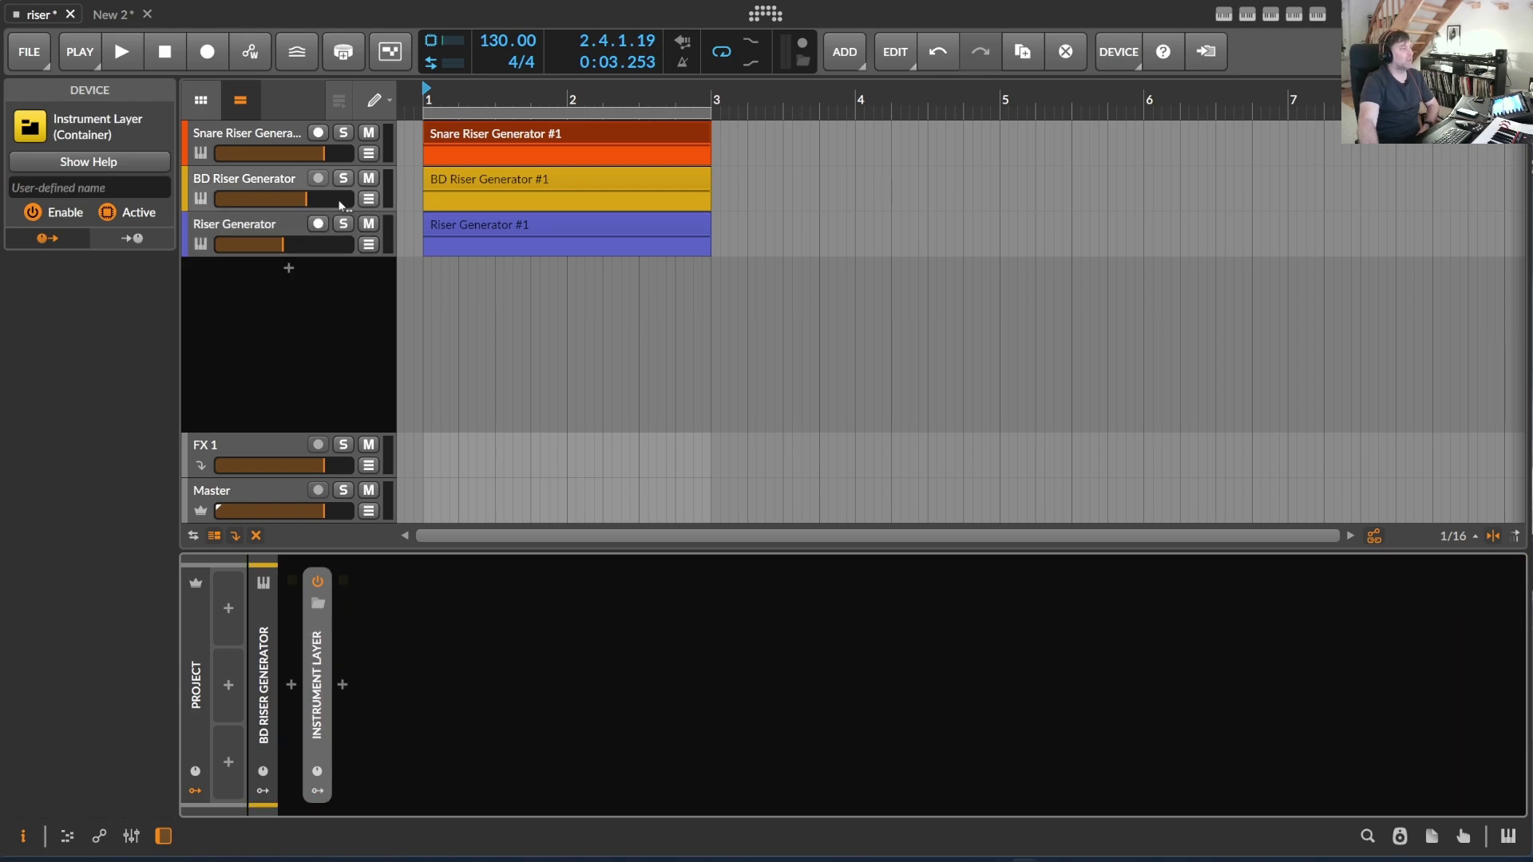
click(261, 141)
double_click(318, 626)
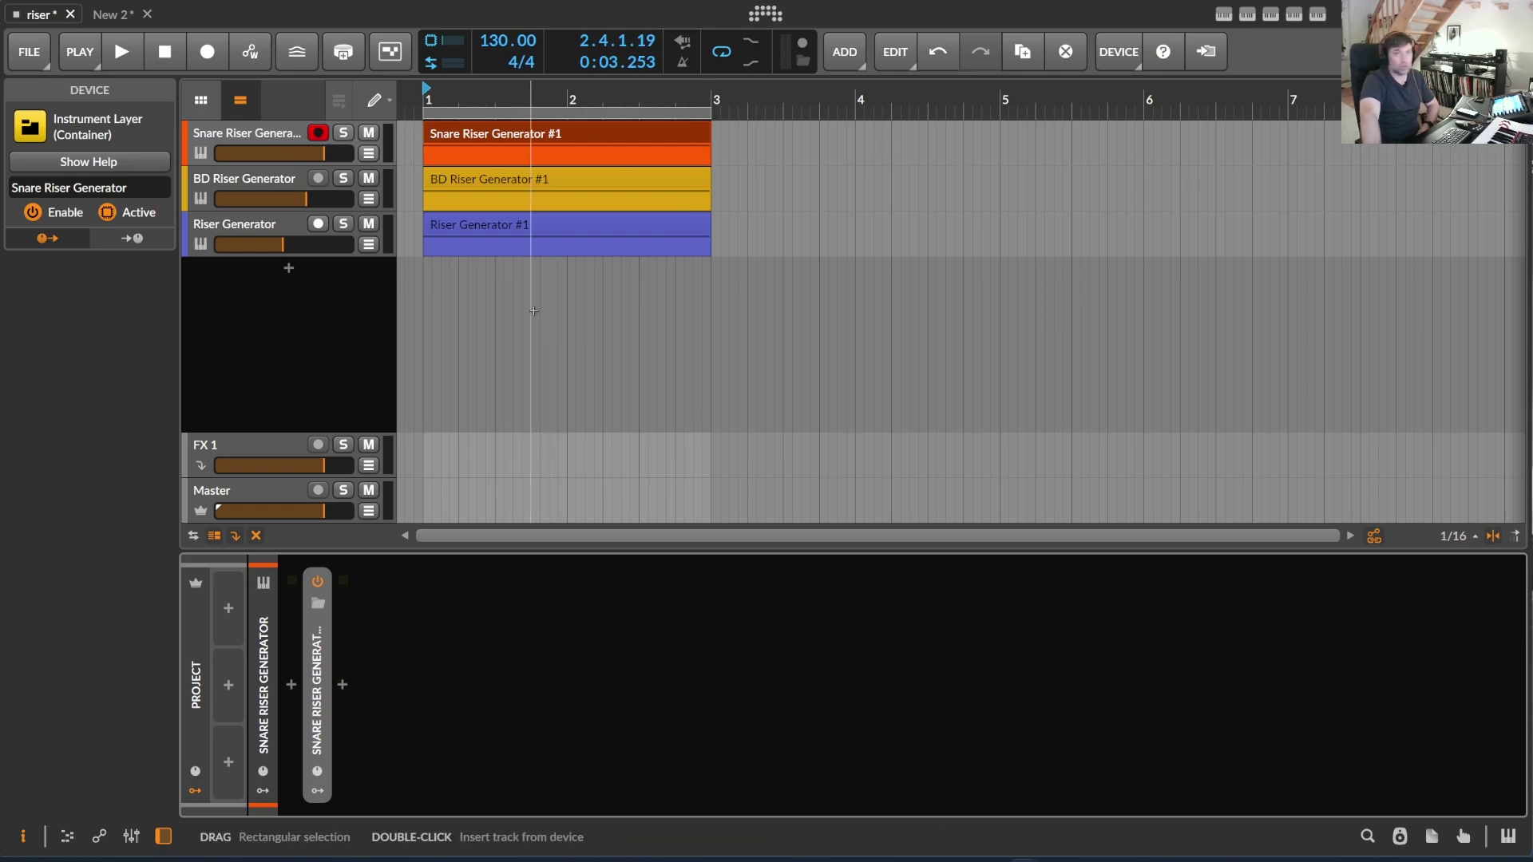
- Return to the Riser Generator track and inspect the nested instruments in layers C and A of its XY container
click(276, 225)
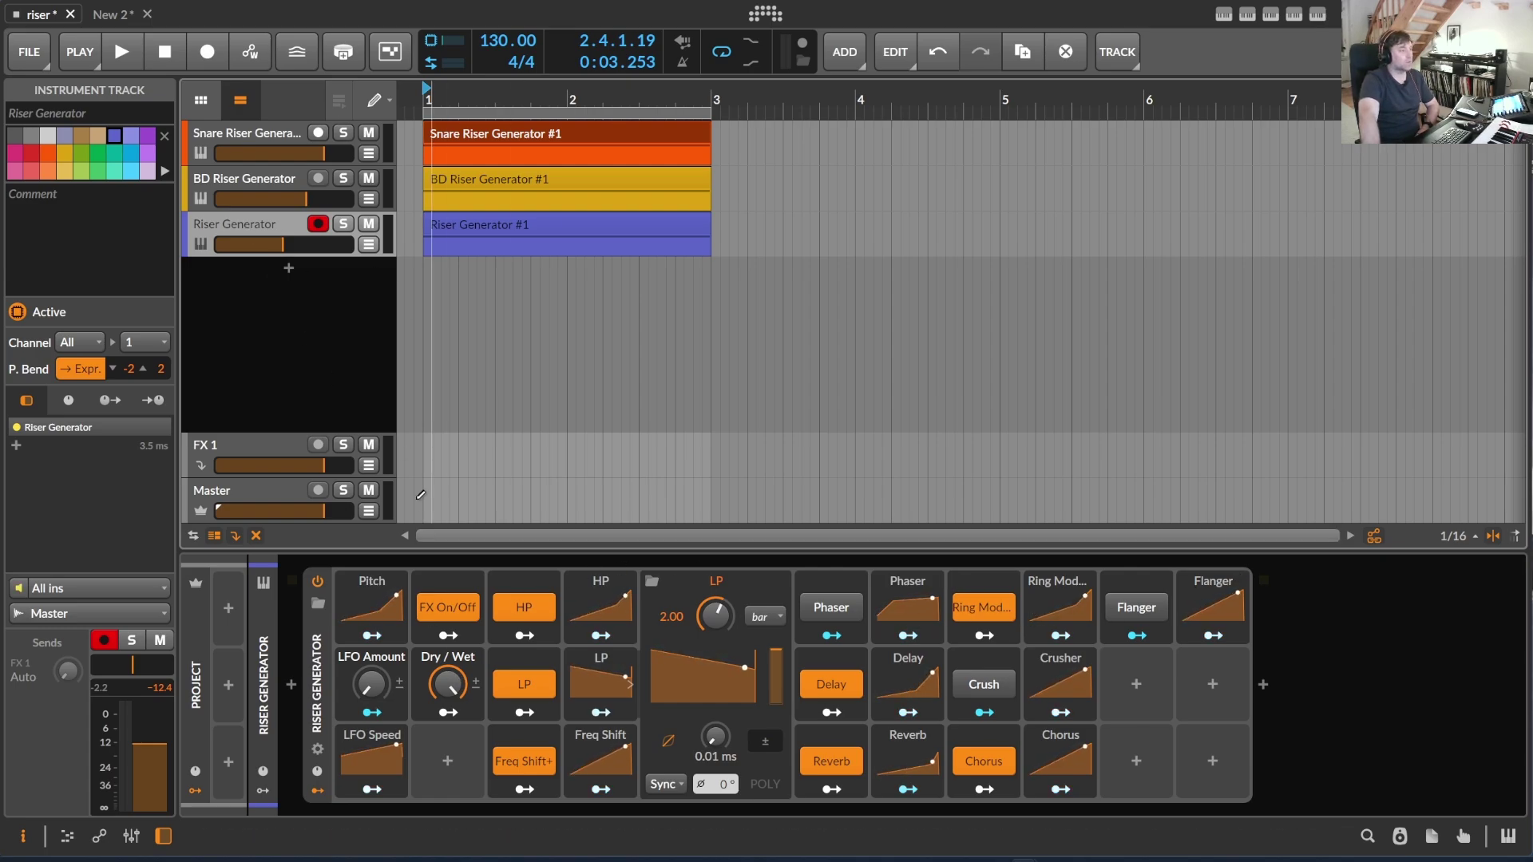
click(853, 644)
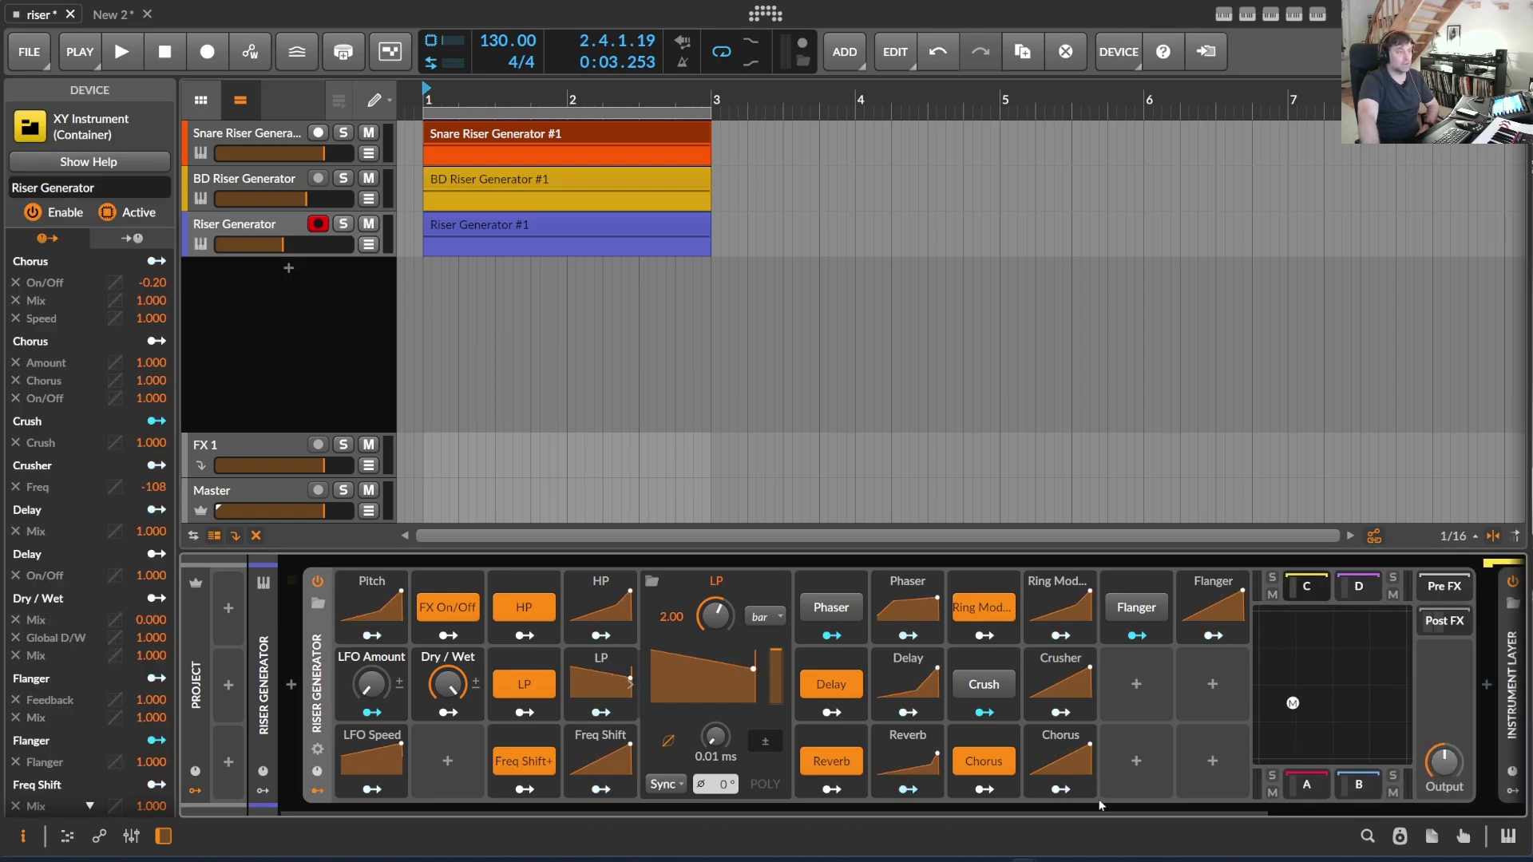
scroll(1099, 805, right, 5)
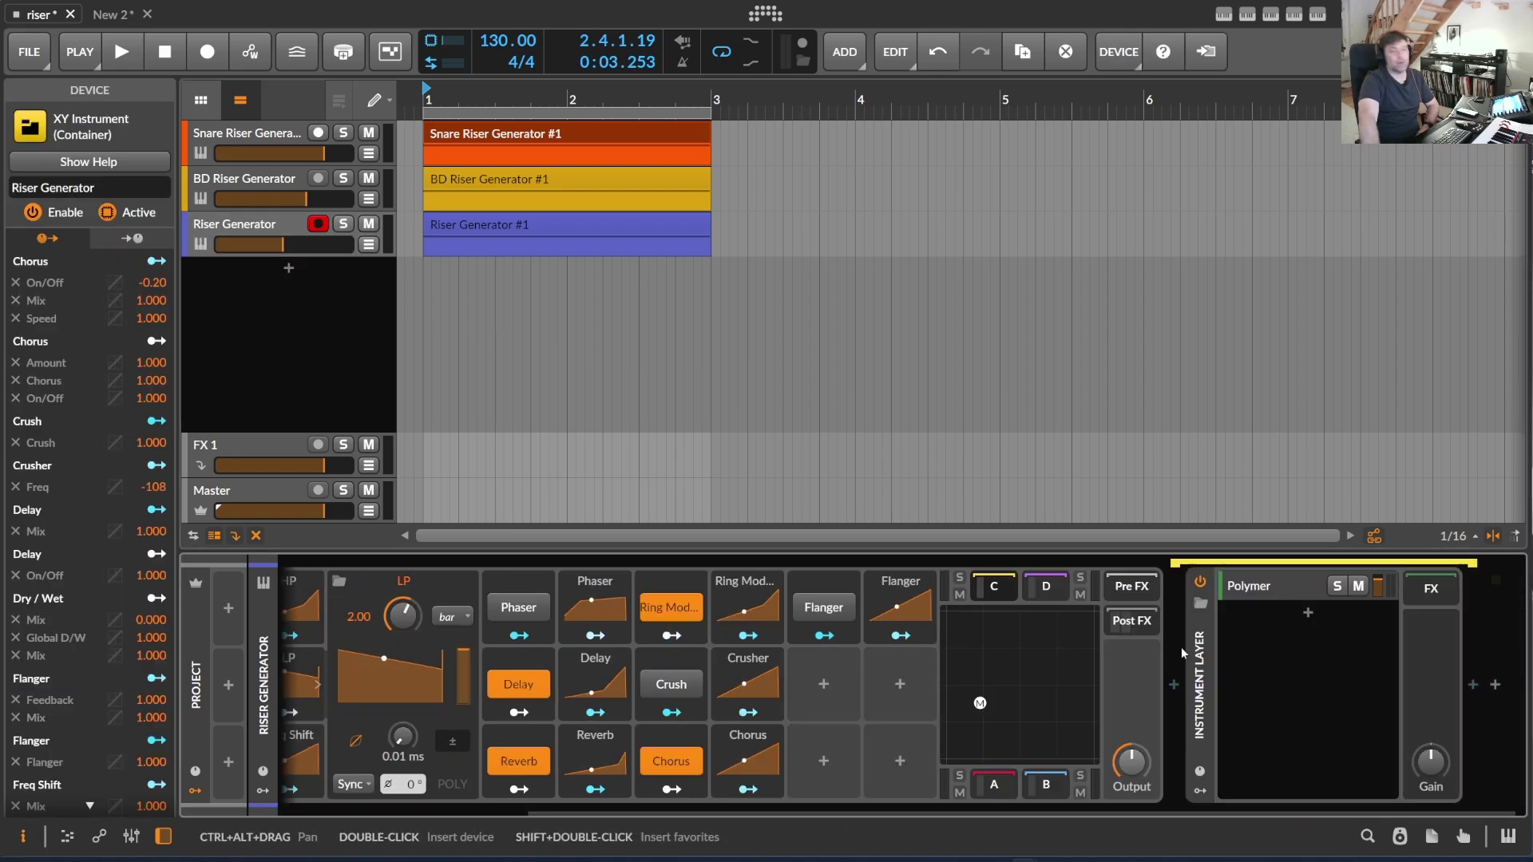
click(1012, 788)
drag(998, 811, 1167, 805)
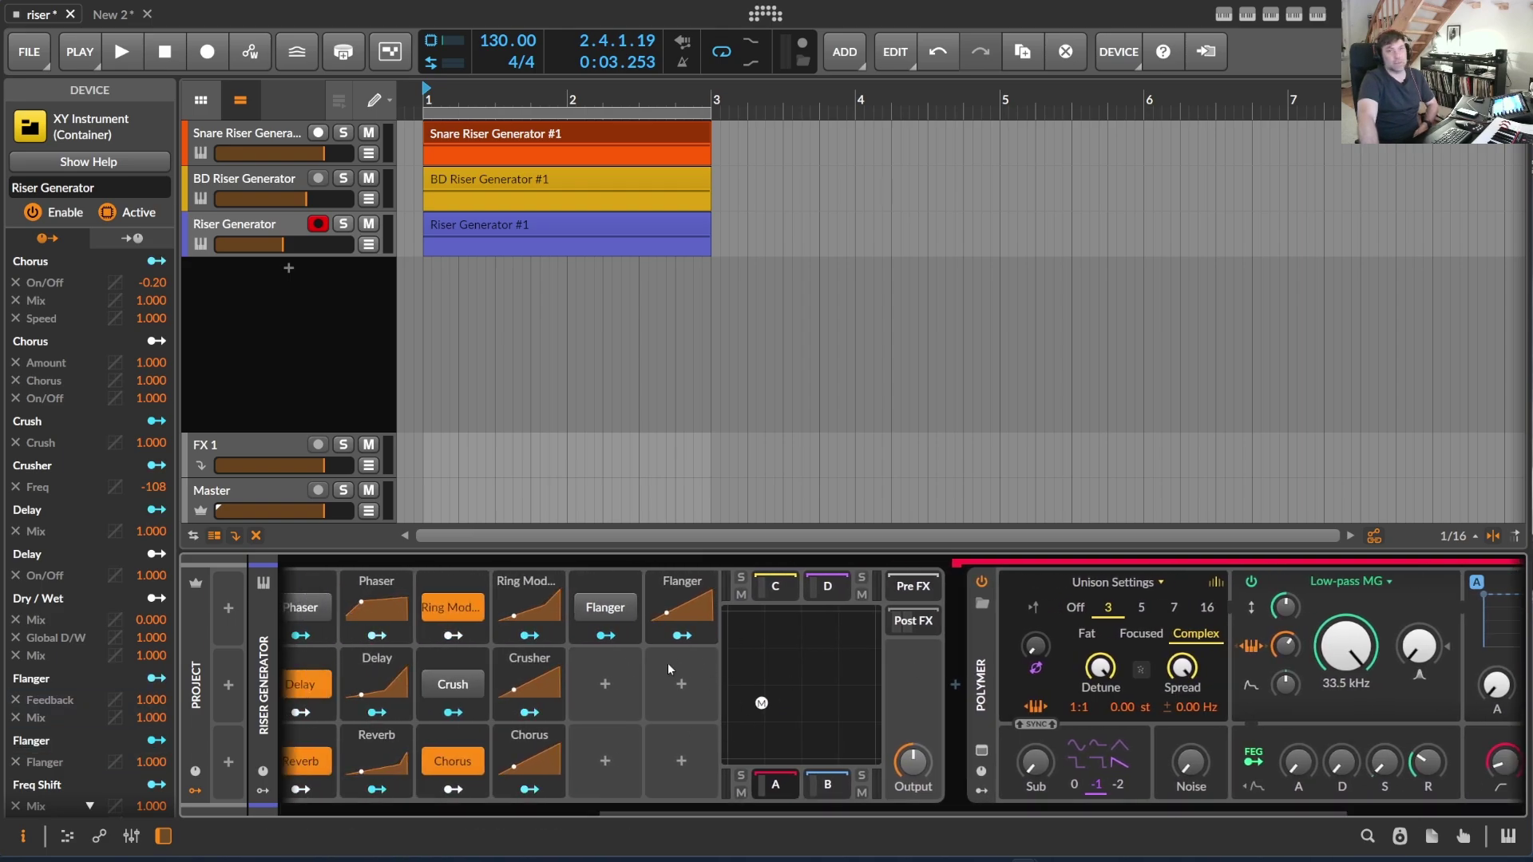
scroll(891, 675, right, 4)
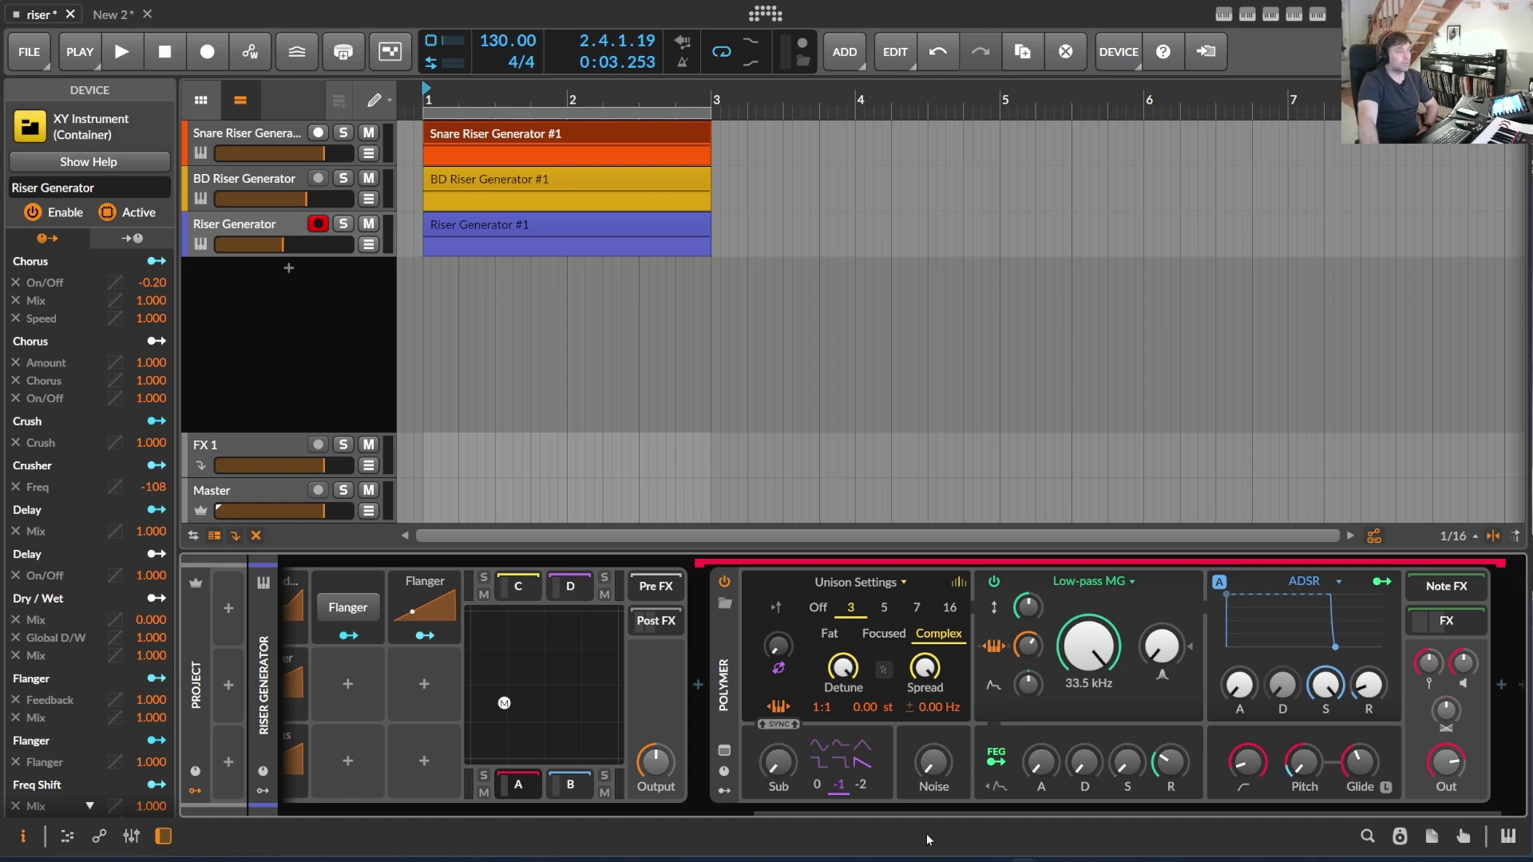
scroll(424, 805, left, 5)
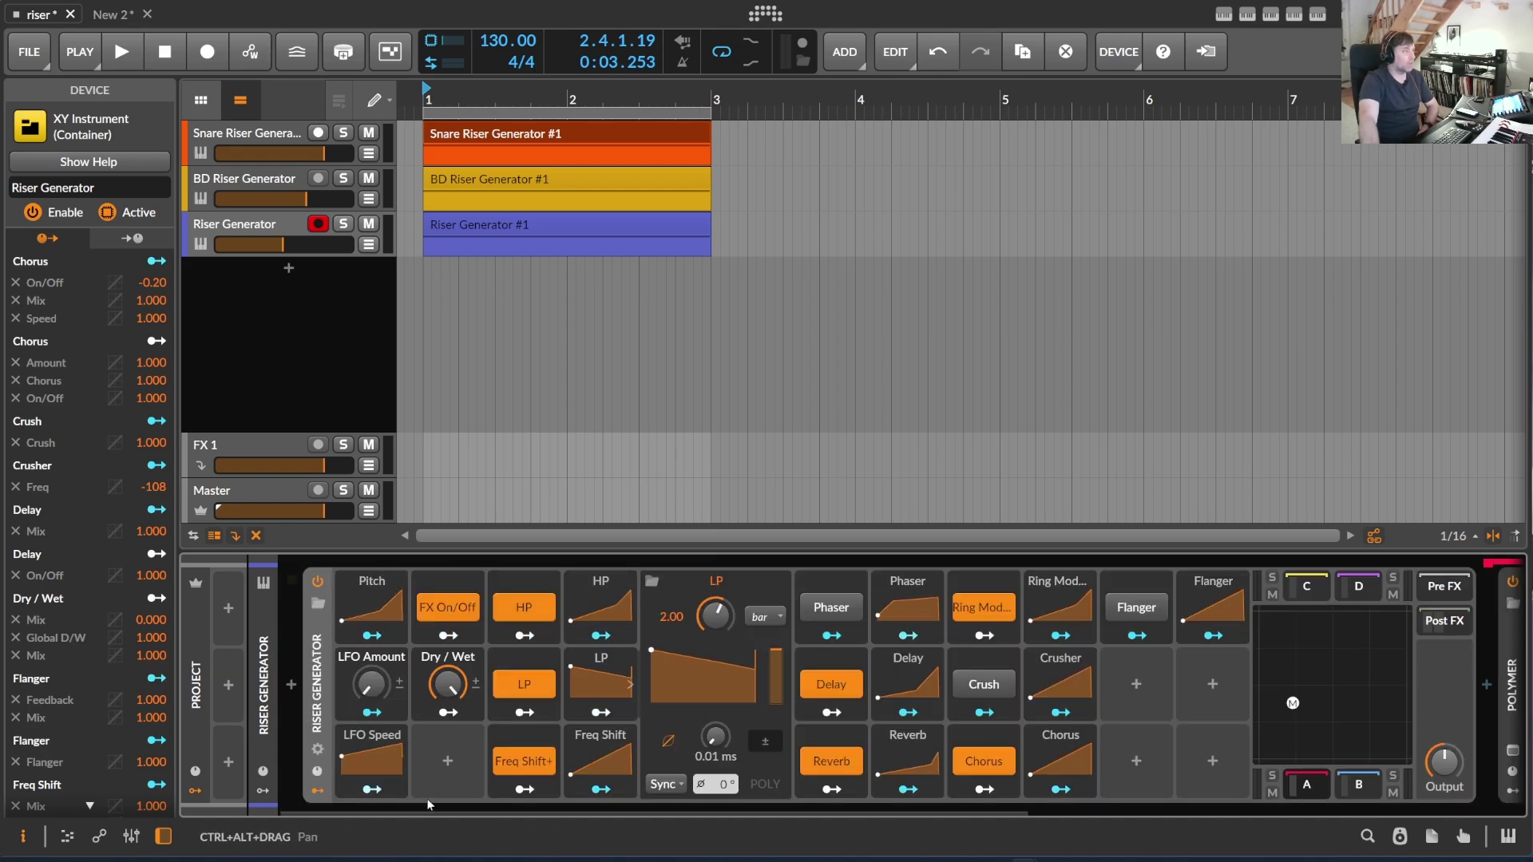